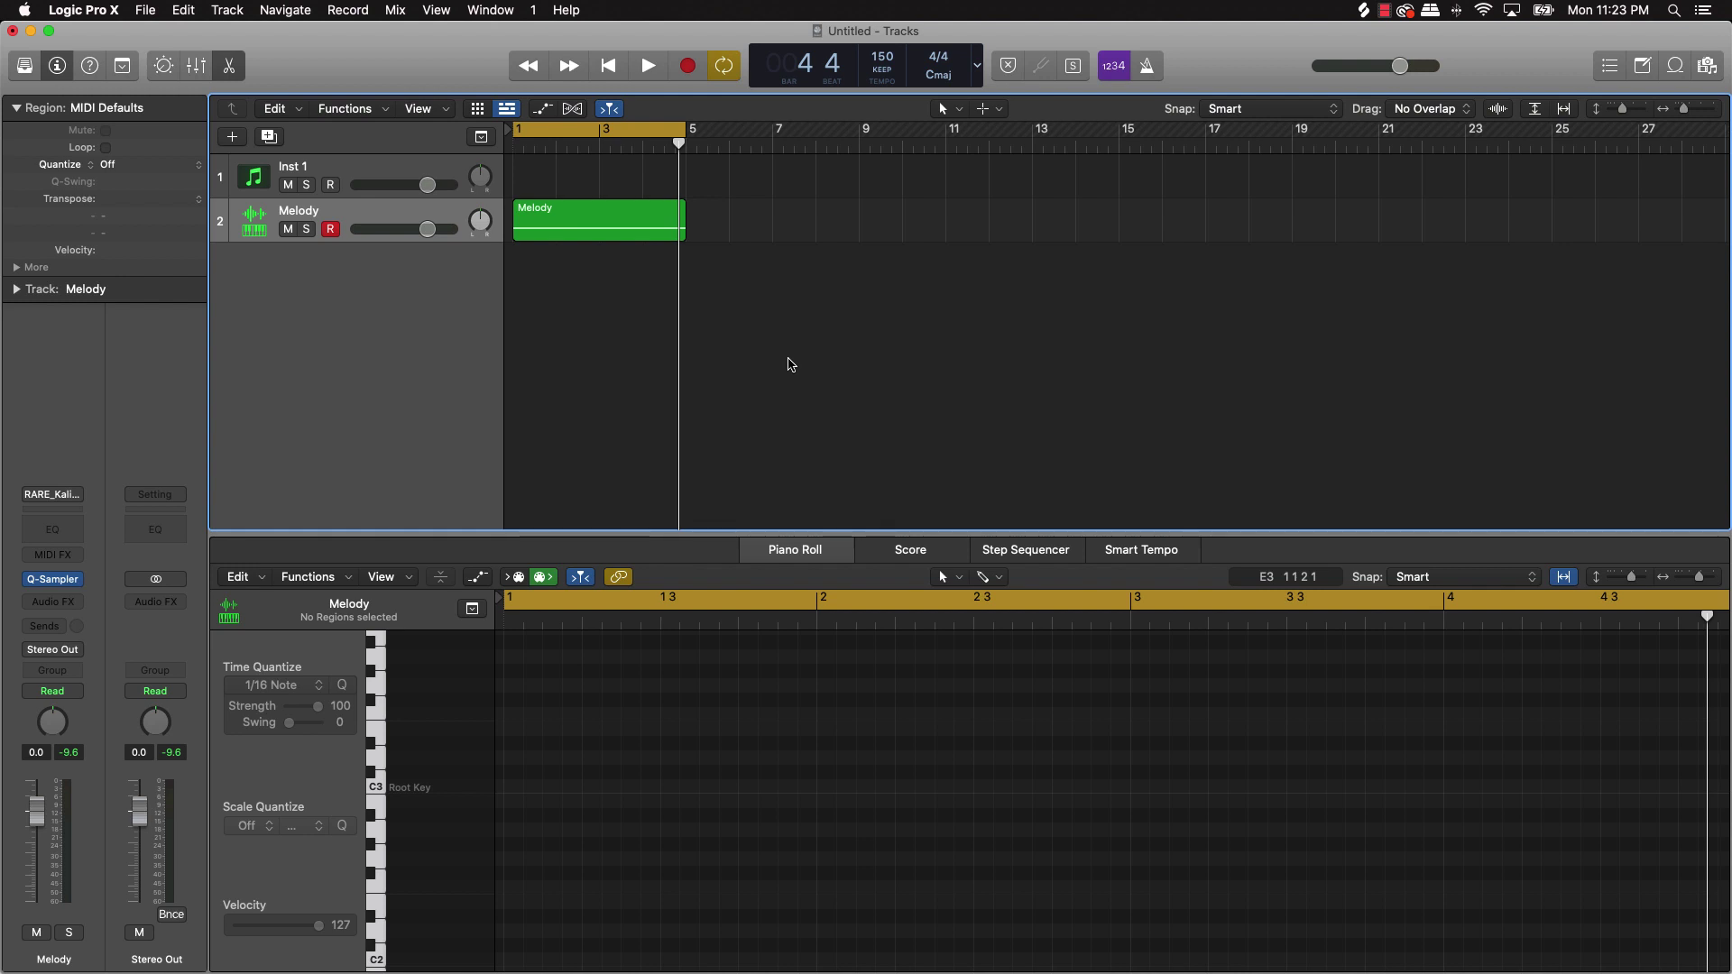
- Audition the melody, then insert a stereo Step FX plug-in on the Melody track
key(space)
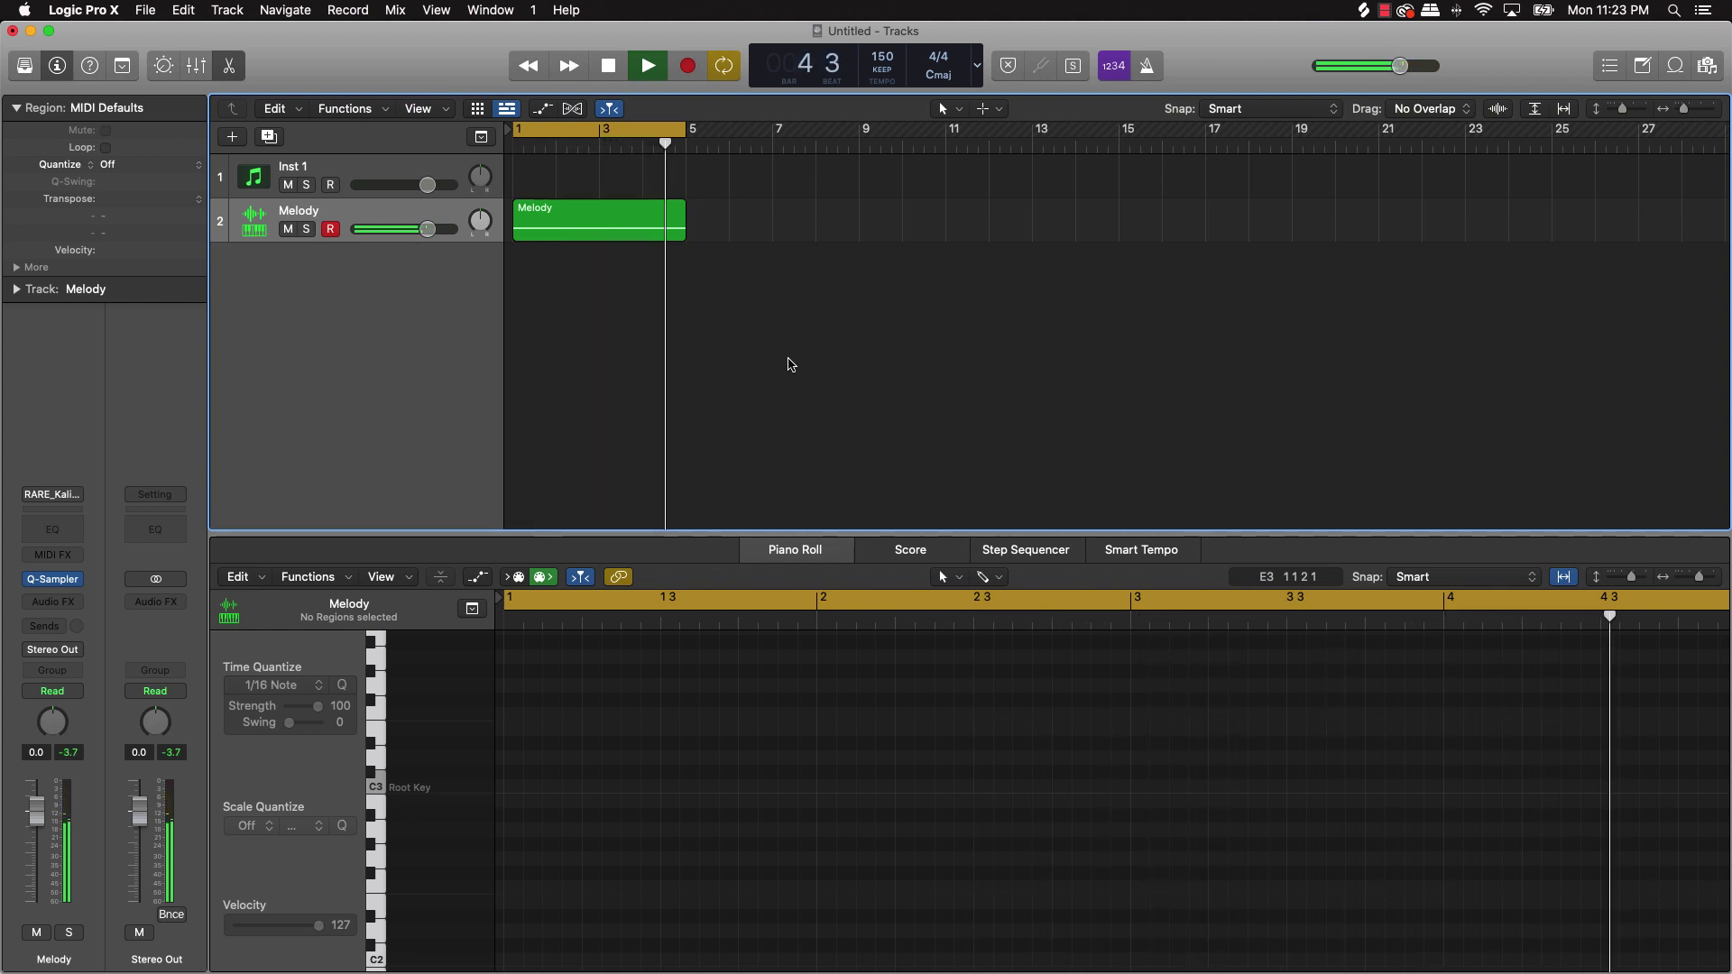
key(space)
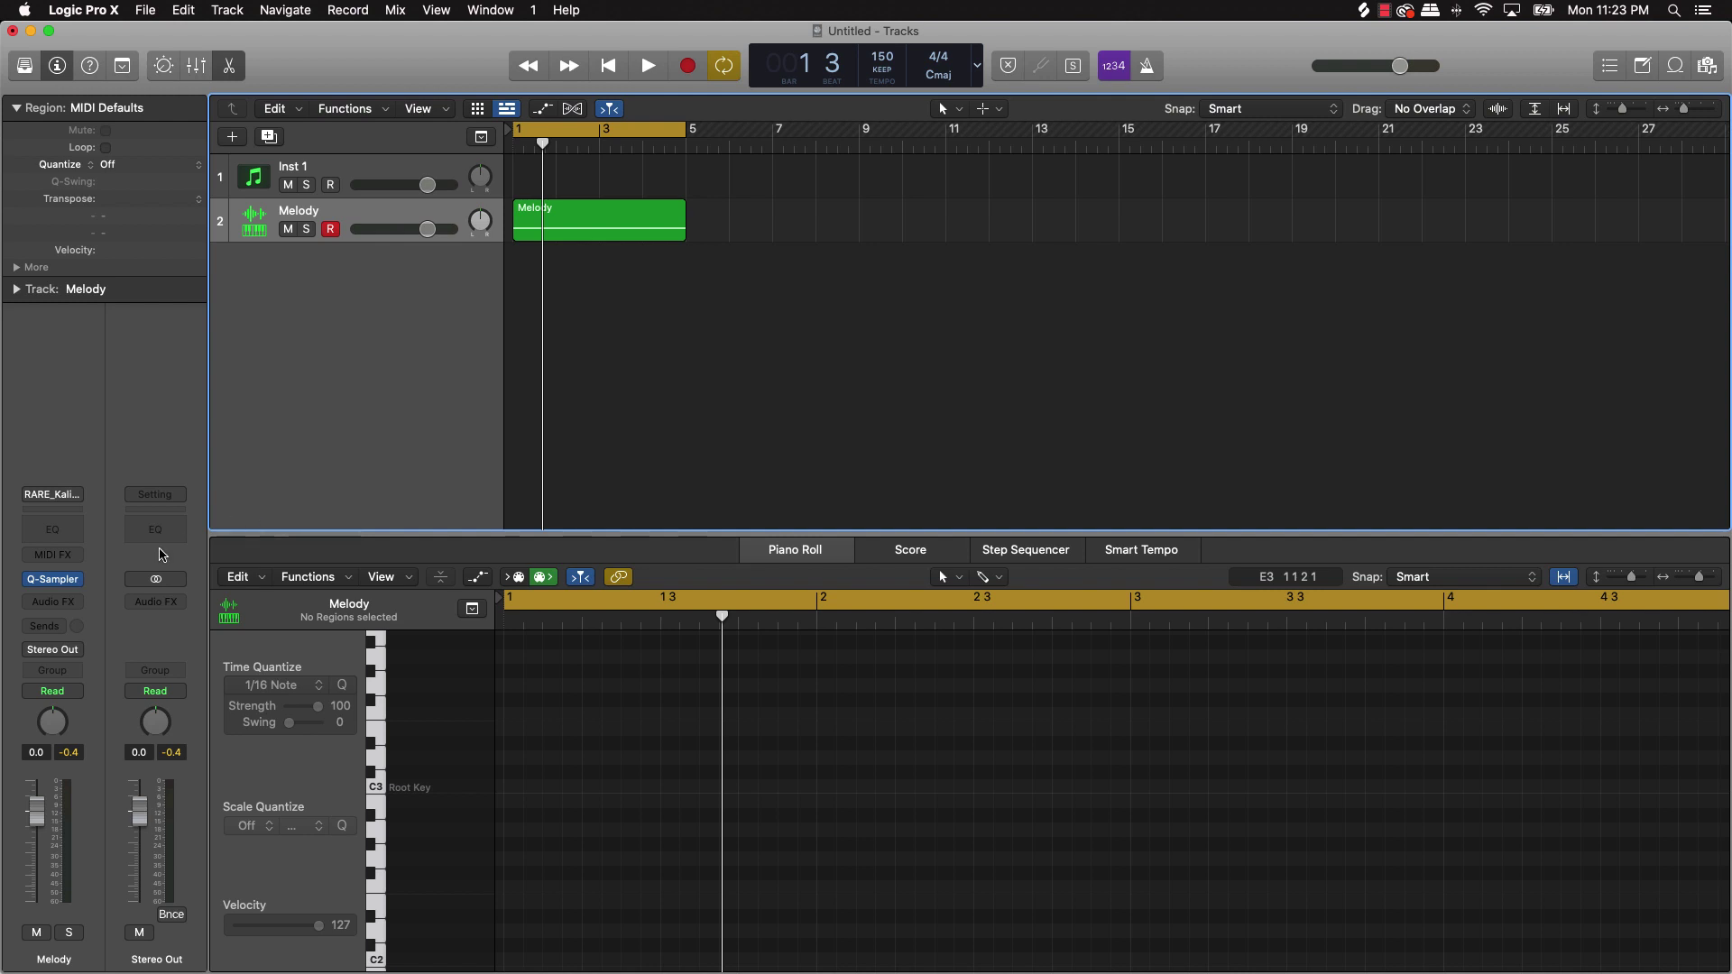
click(77, 604)
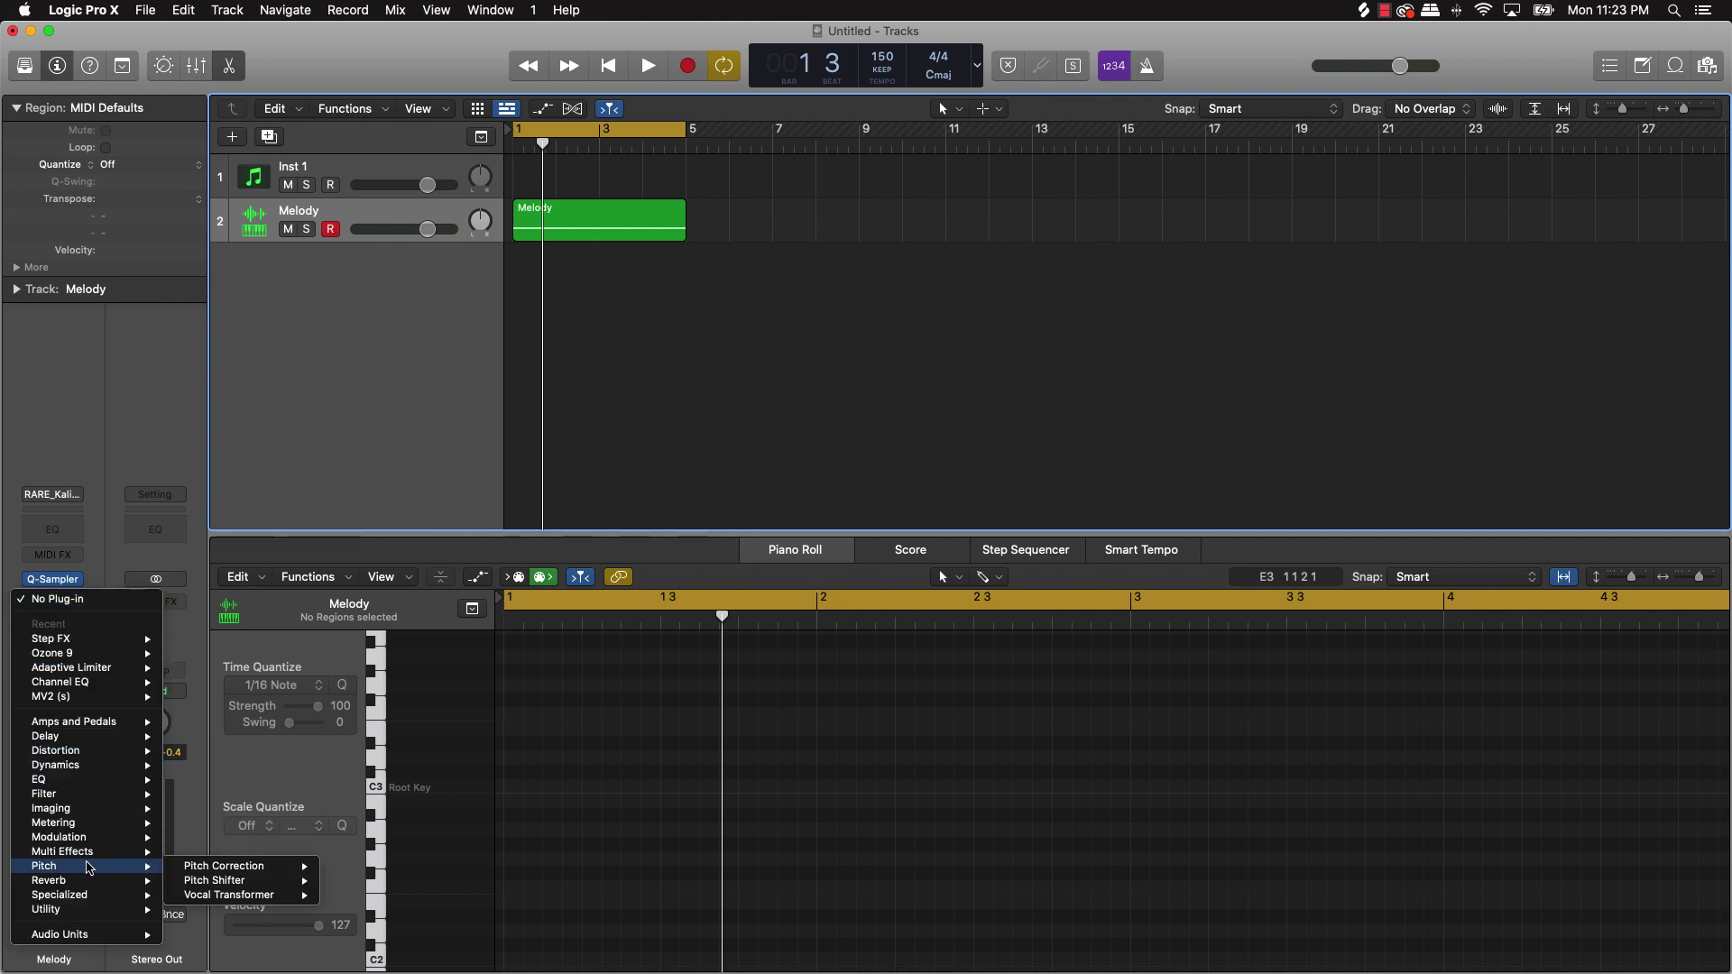
mouse_move(95, 854)
mouse_move(201, 854)
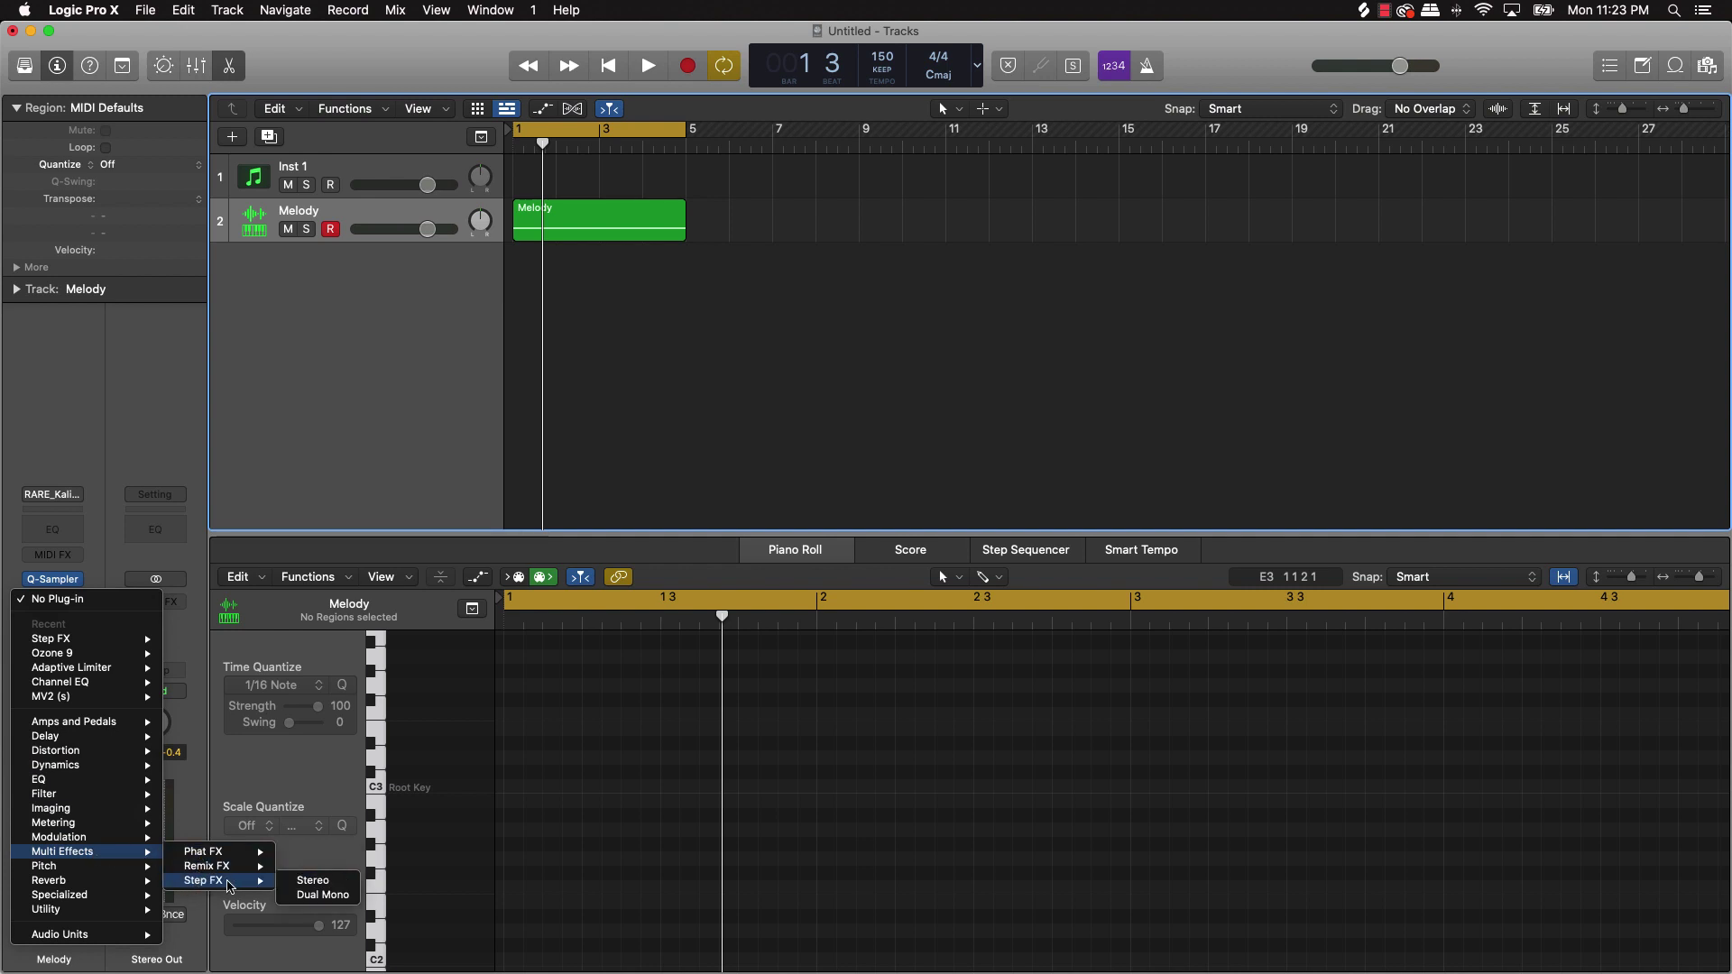
click(313, 881)
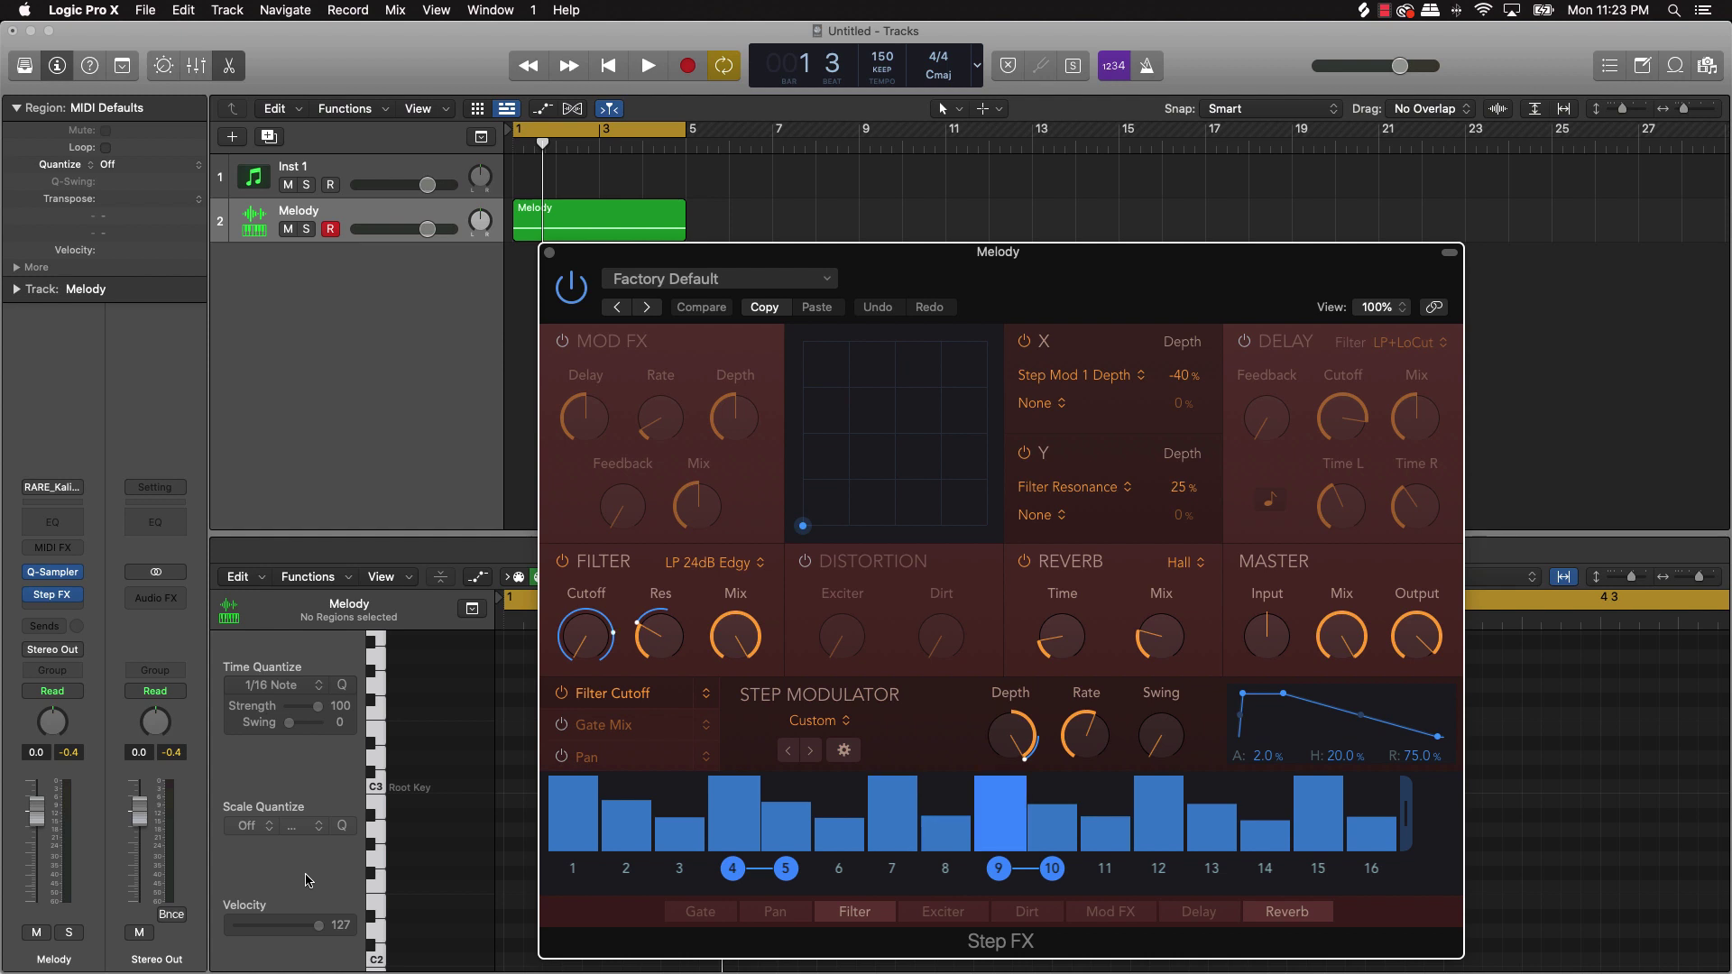
drag(1069, 301, 1271, 161)
- Turn on Step FX Delay, Distortion and Mod FX, centre the XY point, and keep Filter on
key(space)
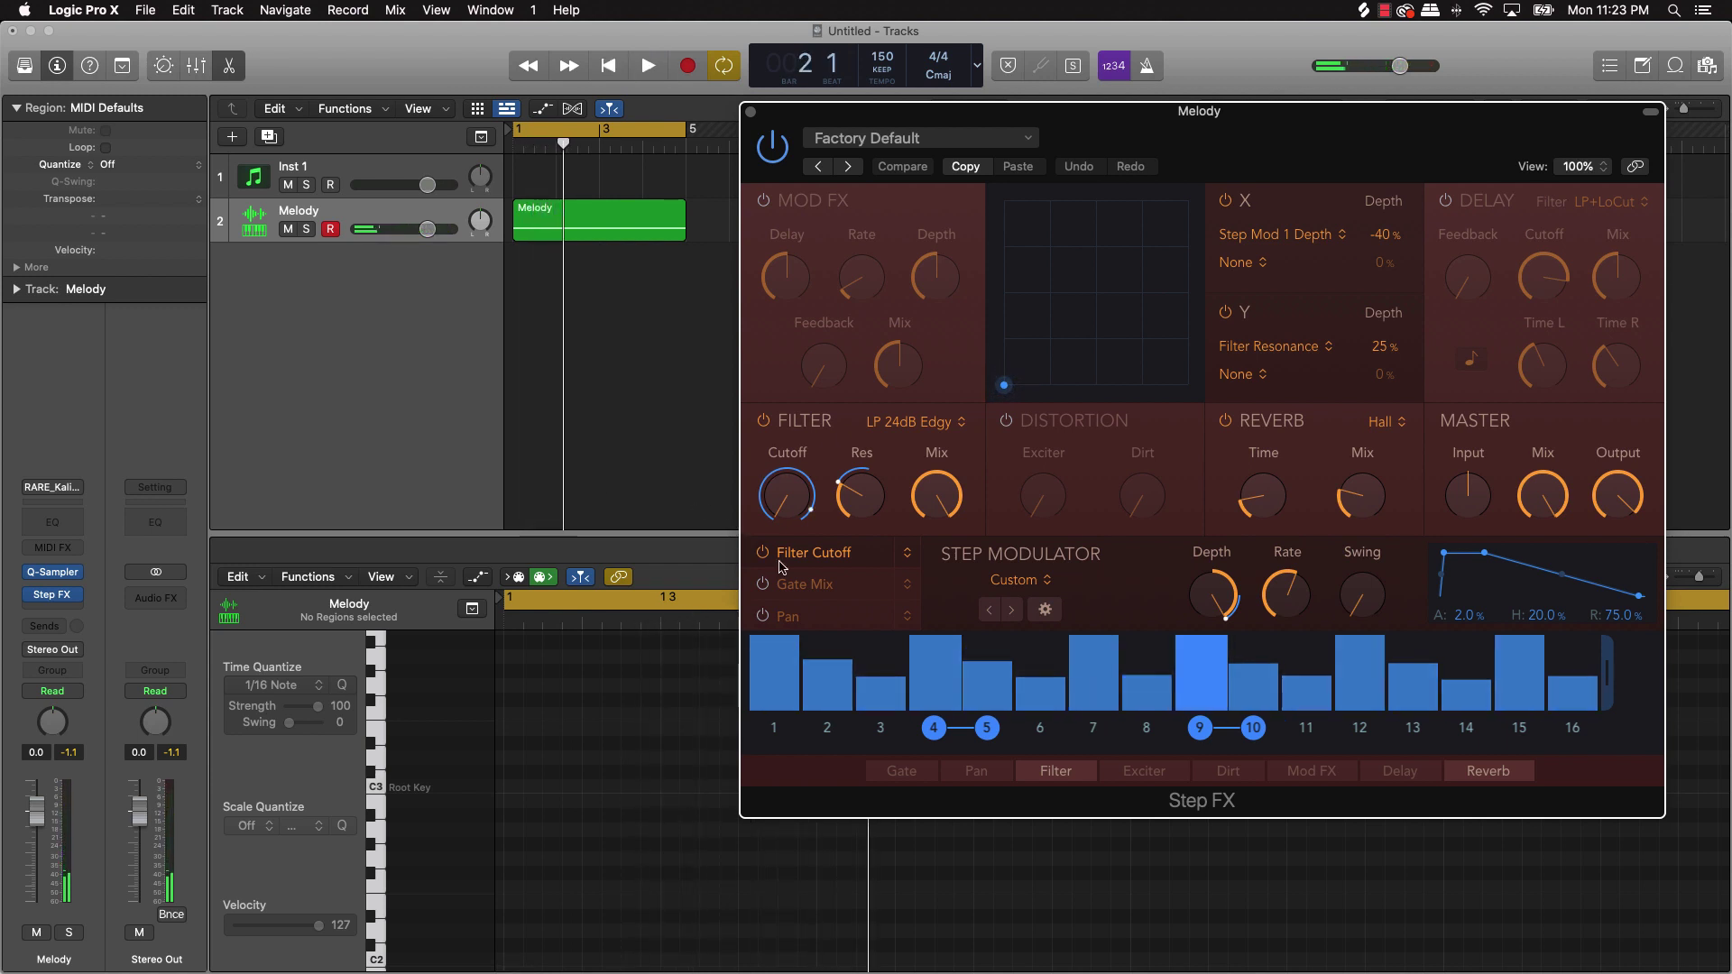
click(764, 422)
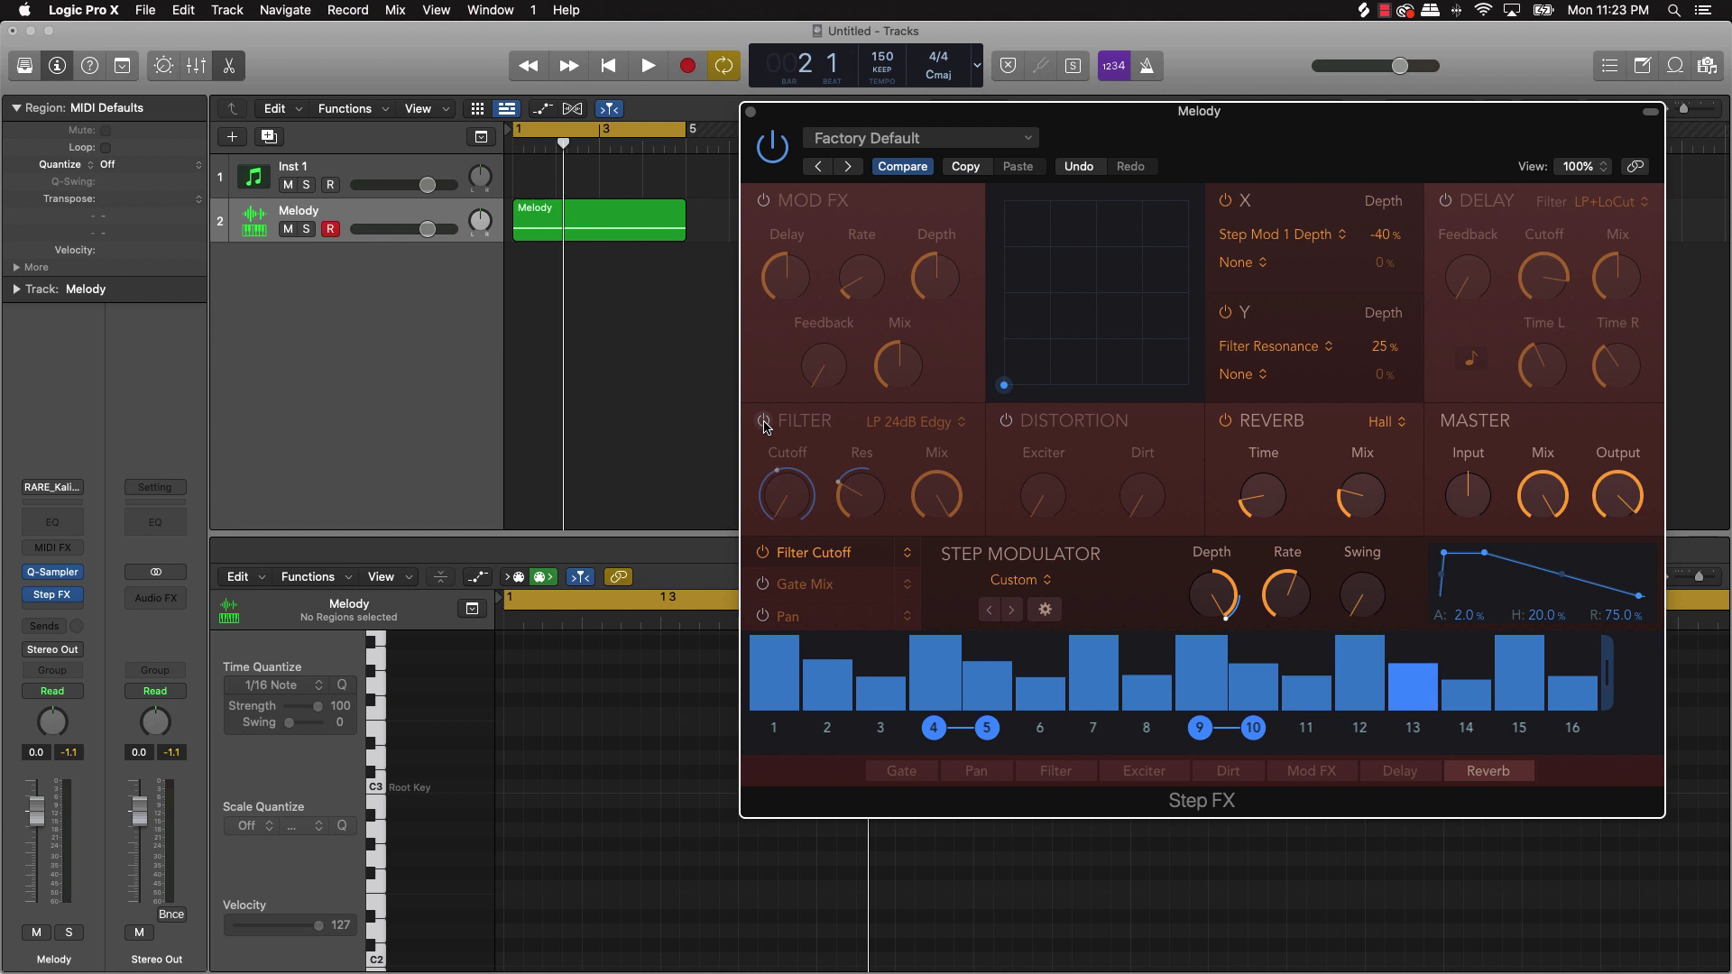
key(space)
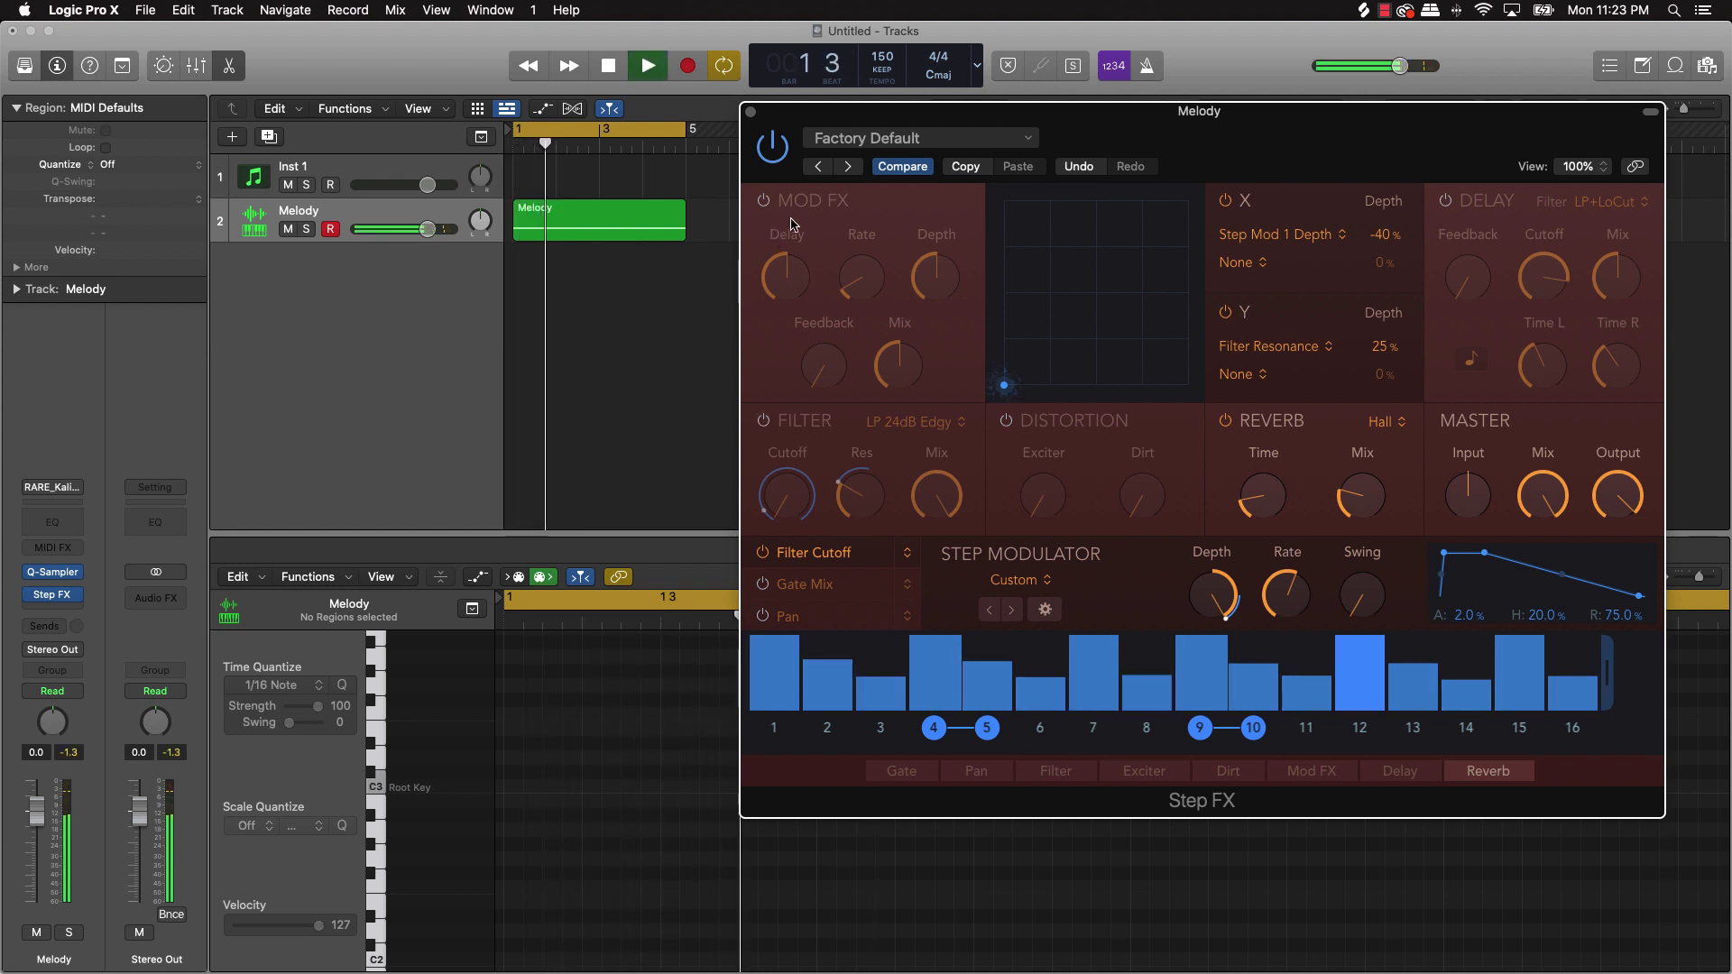
click(1445, 203)
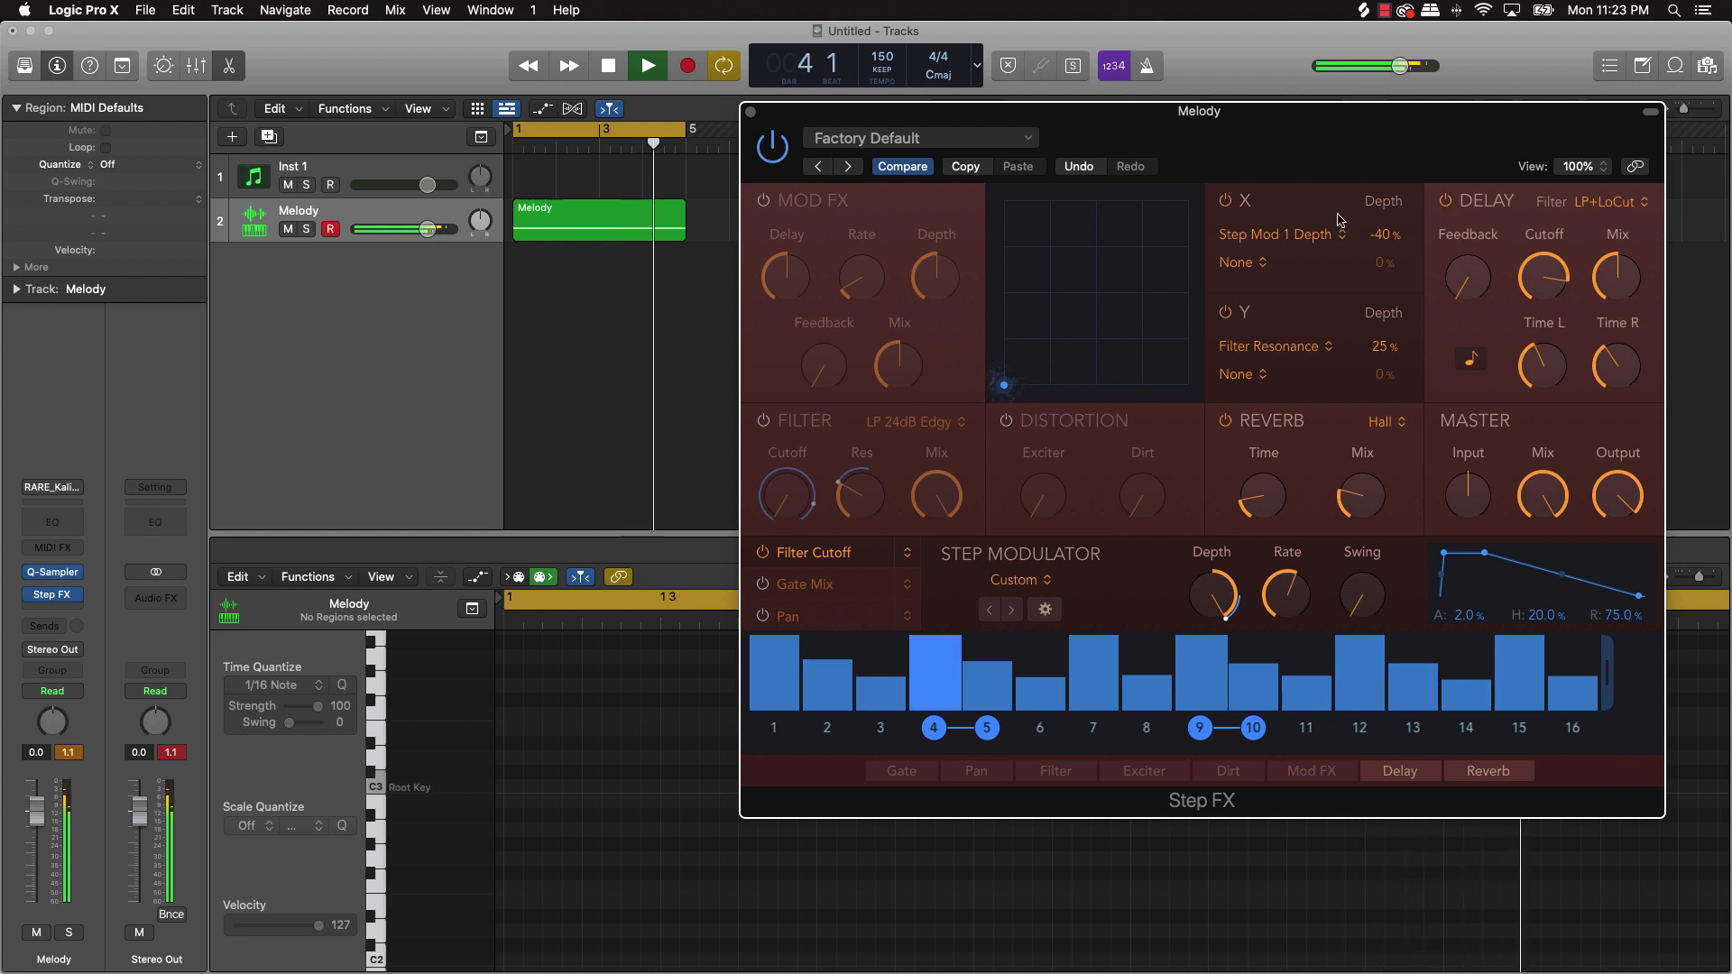
click(1006, 421)
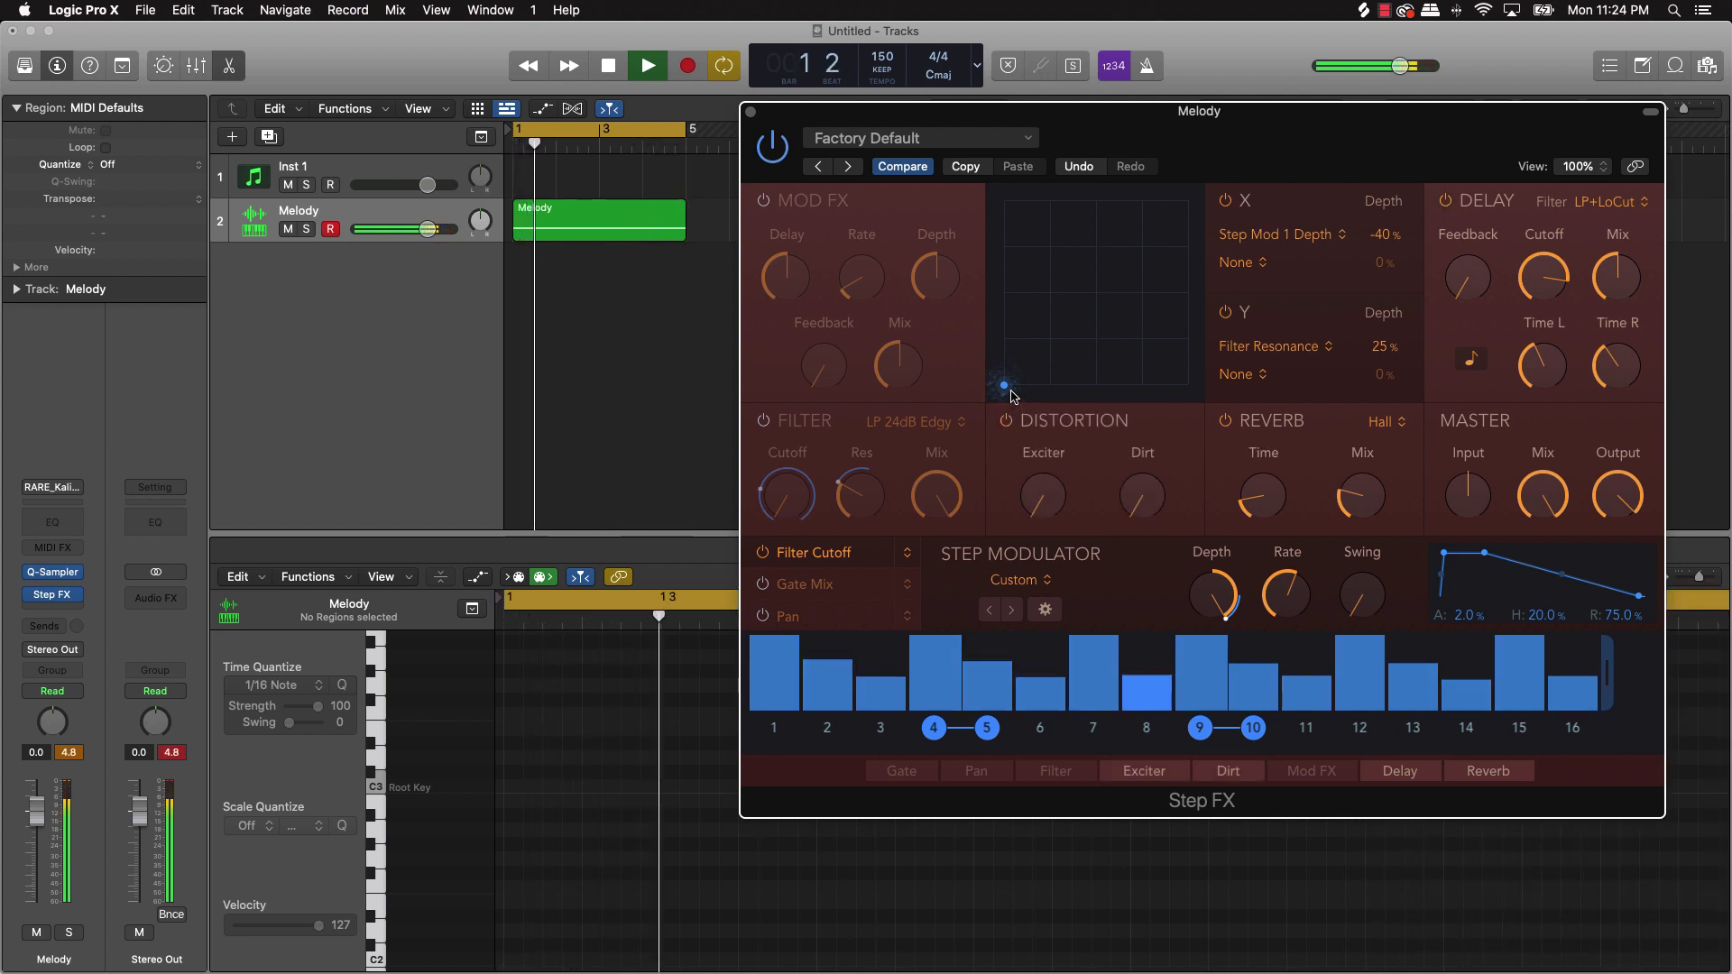
drag(1033, 354, 1137, 271)
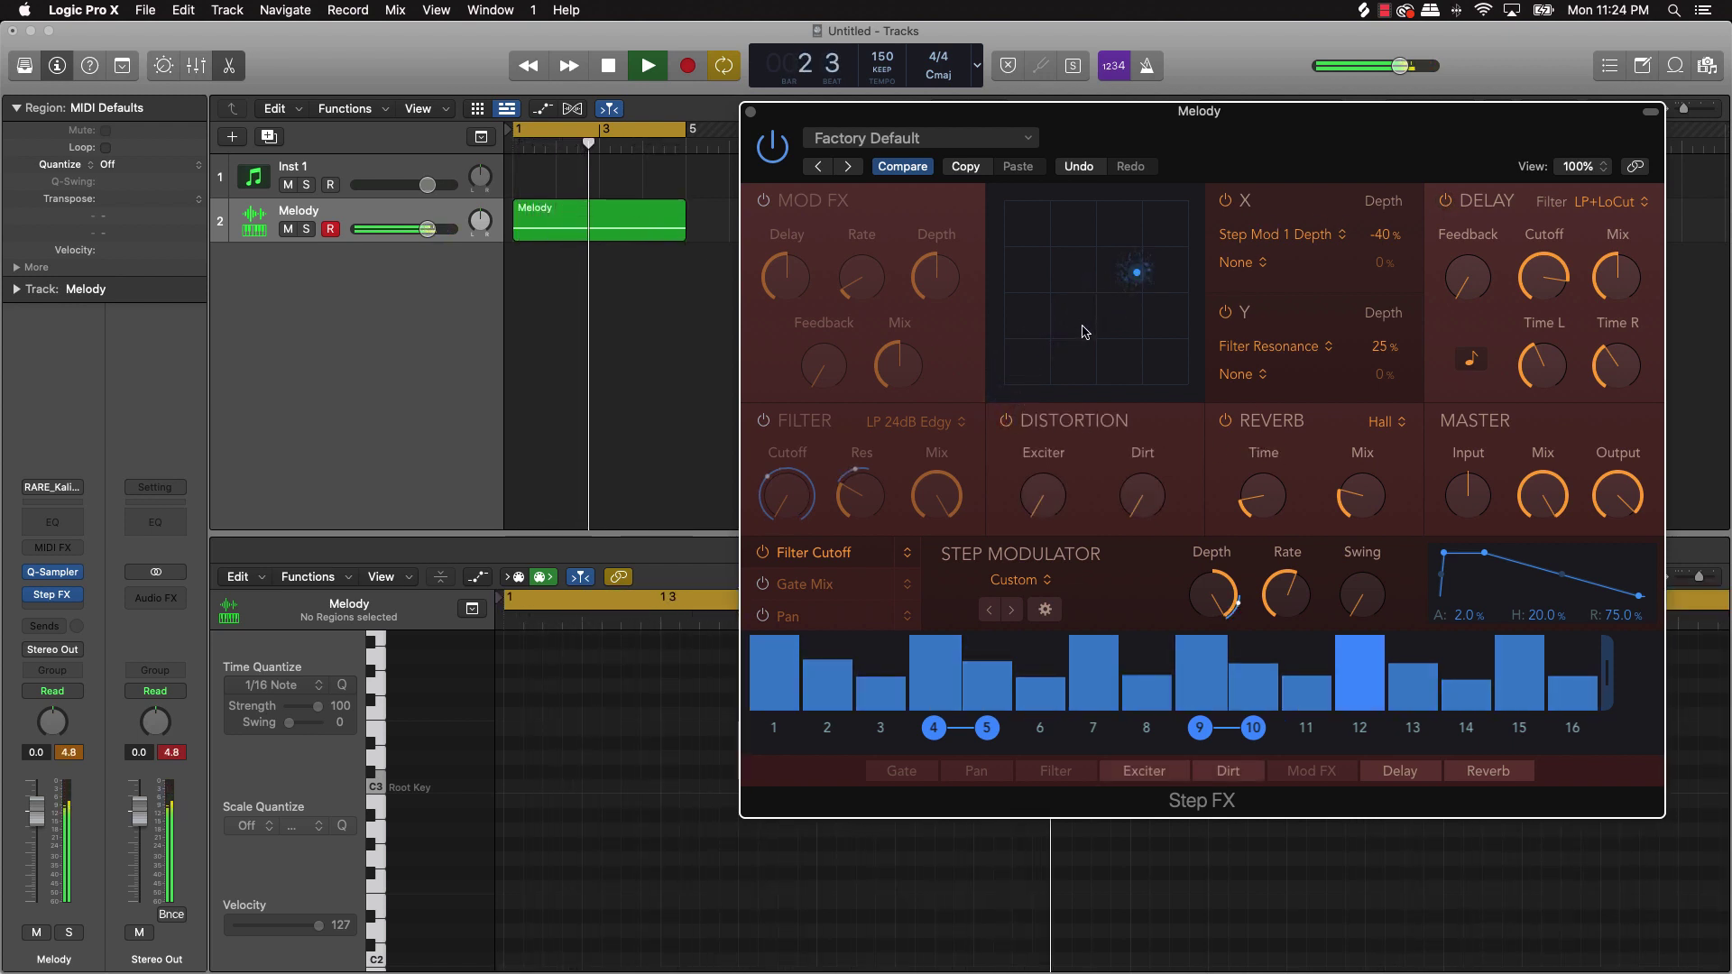
click(799, 214)
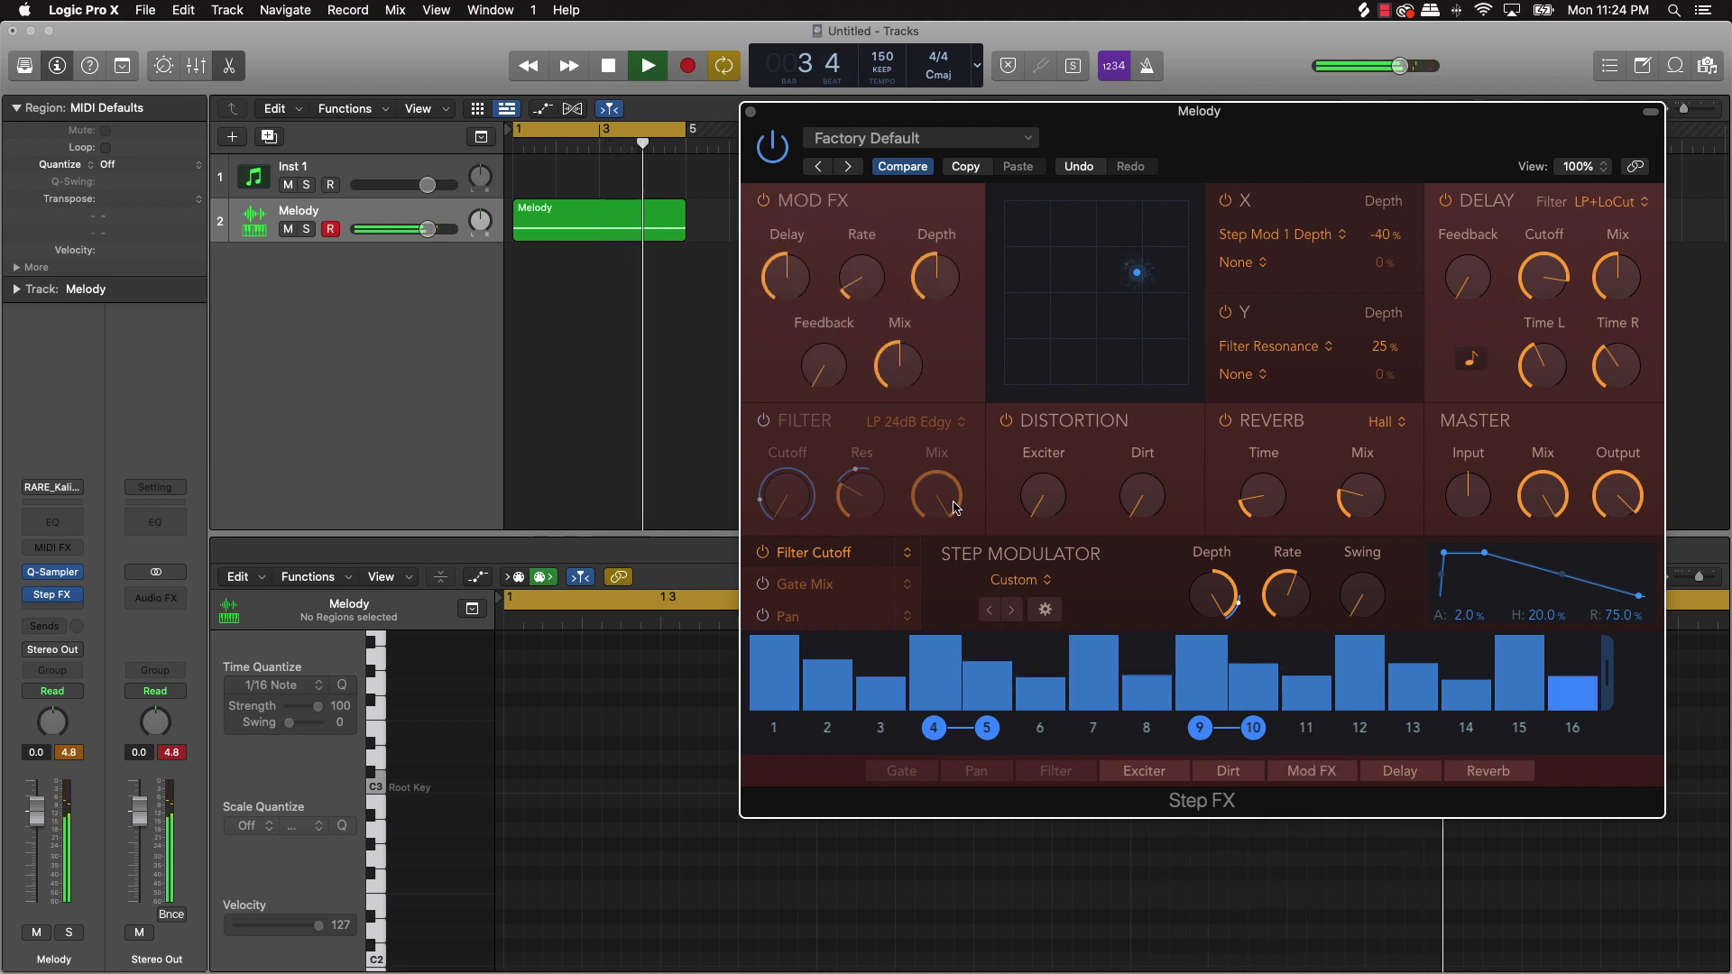
click(765, 423)
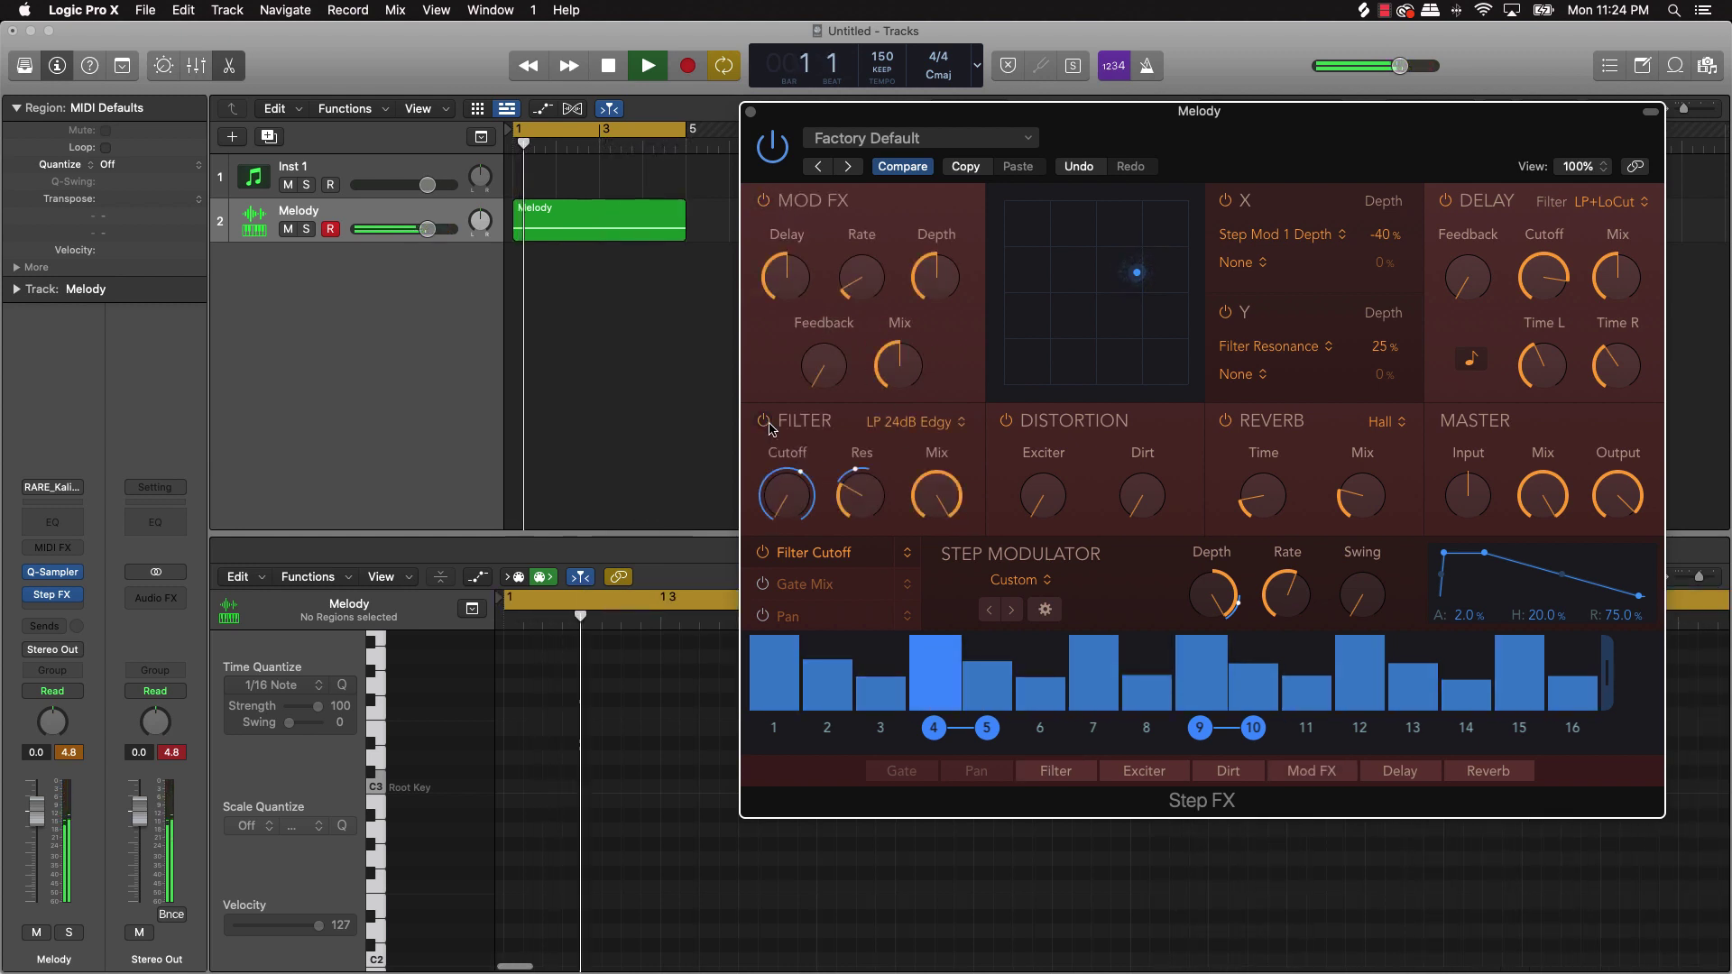
- Load the Ambiences > Bubbling Shimmer Step FX preset and audition it with playback
click(906, 140)
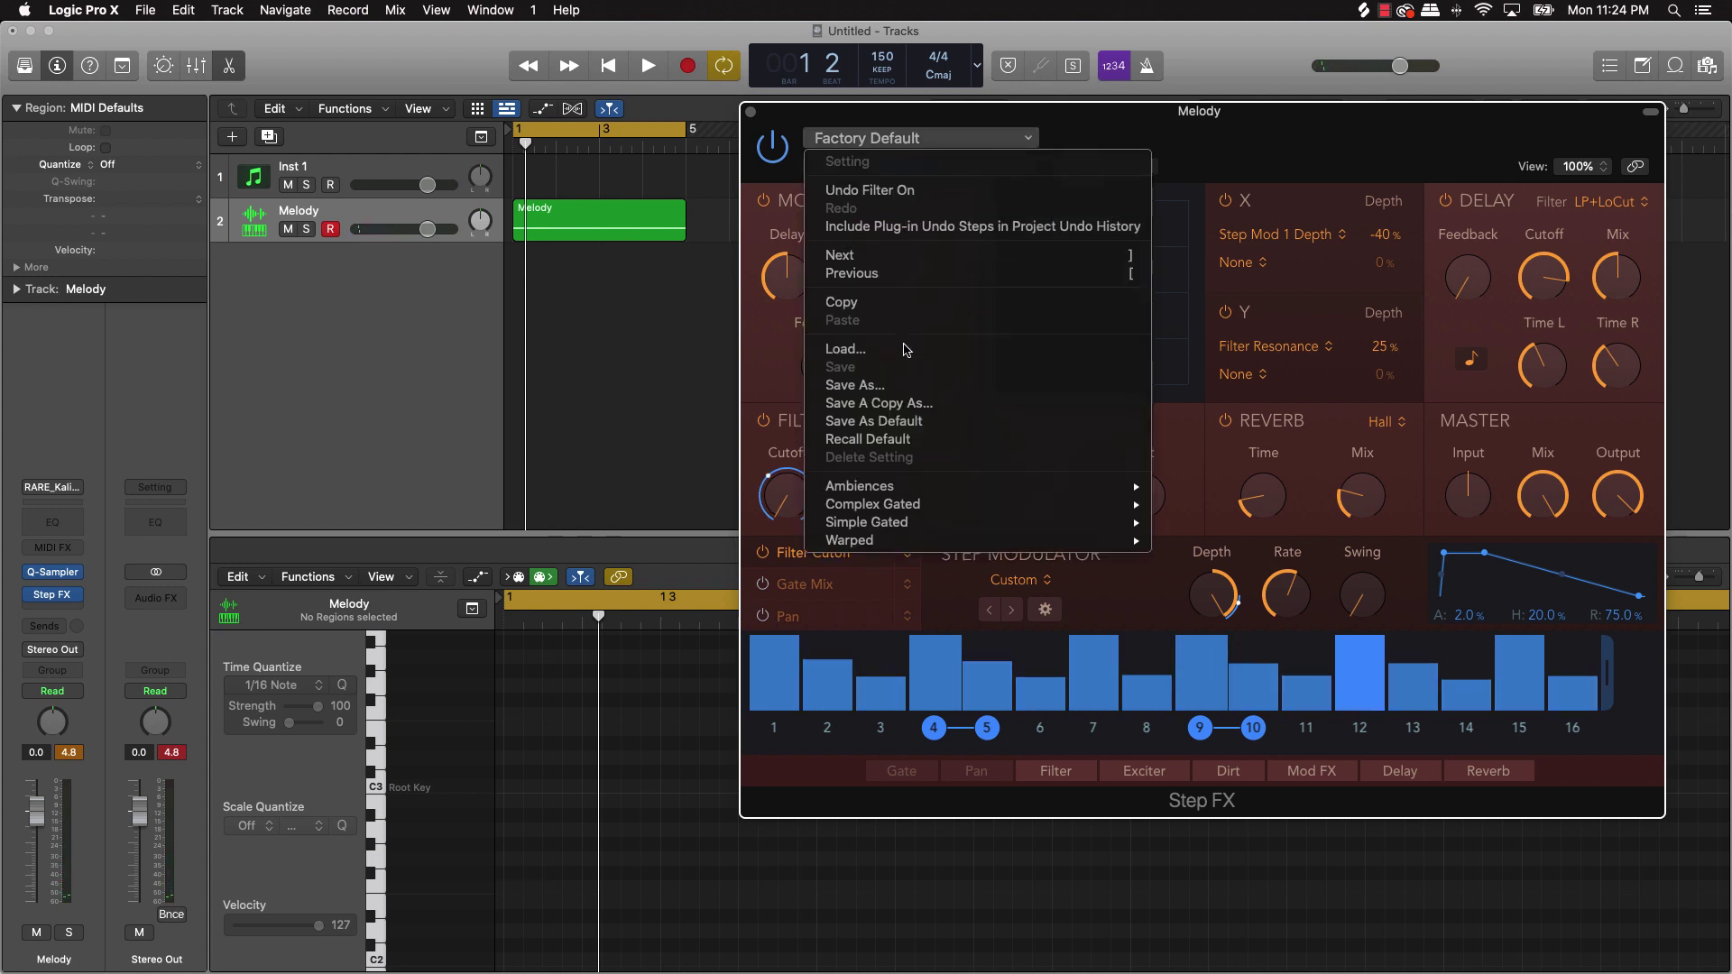
mouse_move(917, 488)
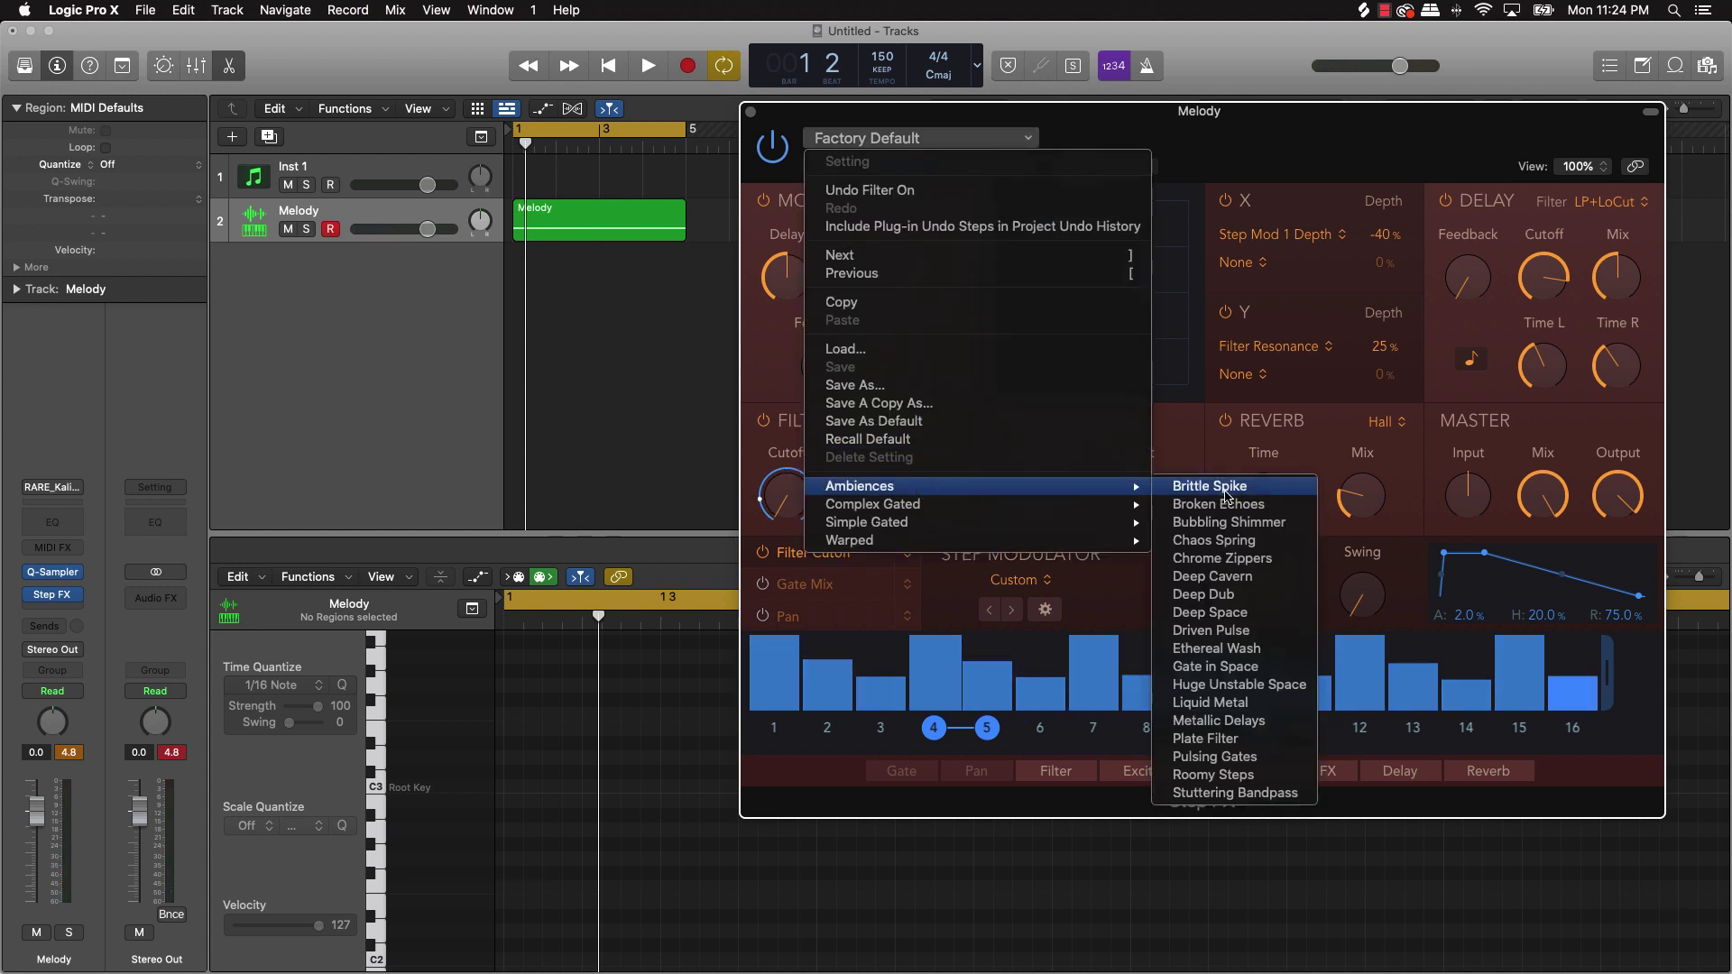
click(1229, 524)
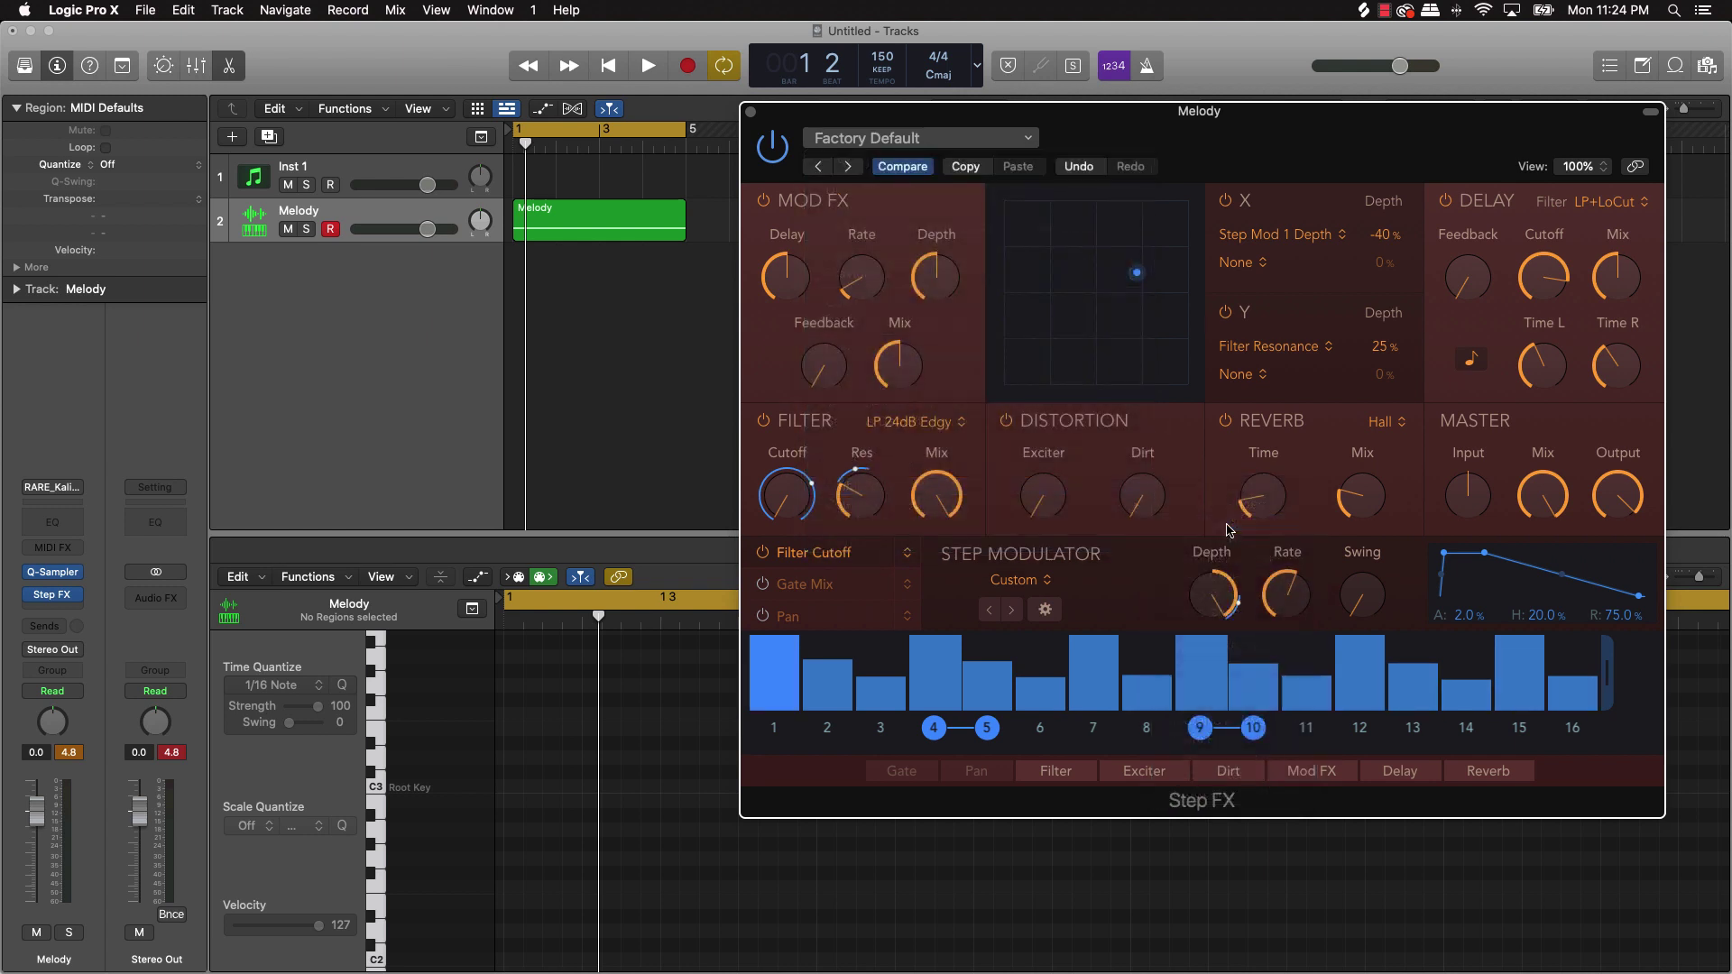
key(space)
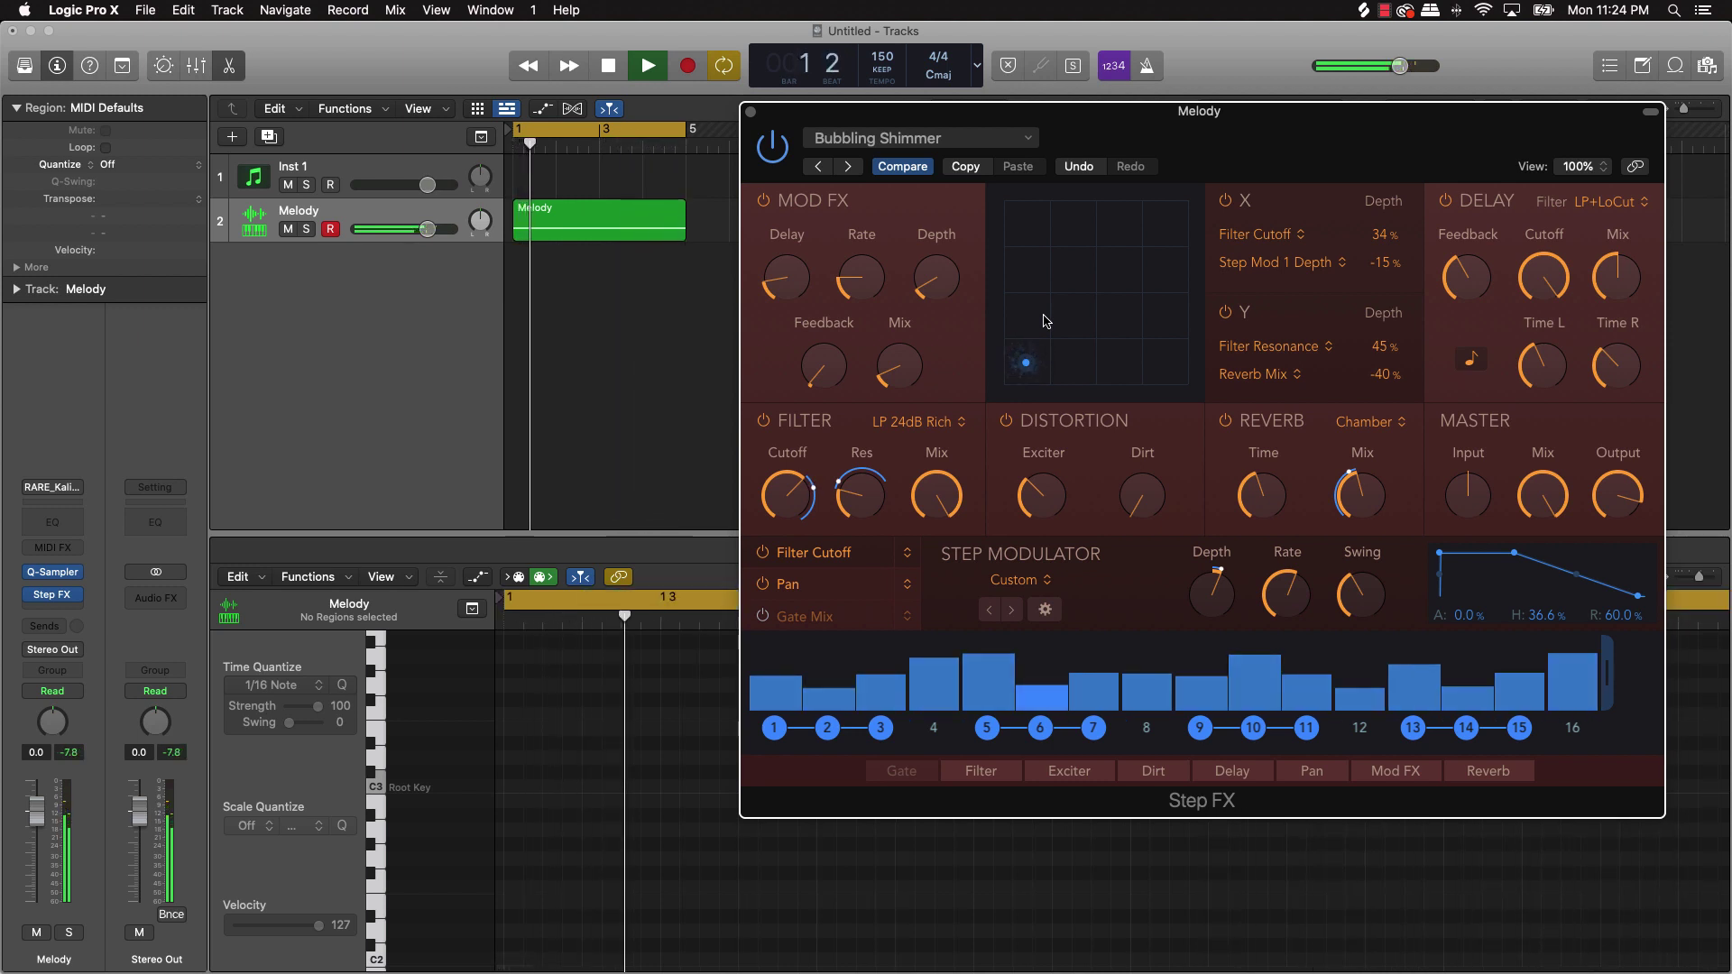
key(space)
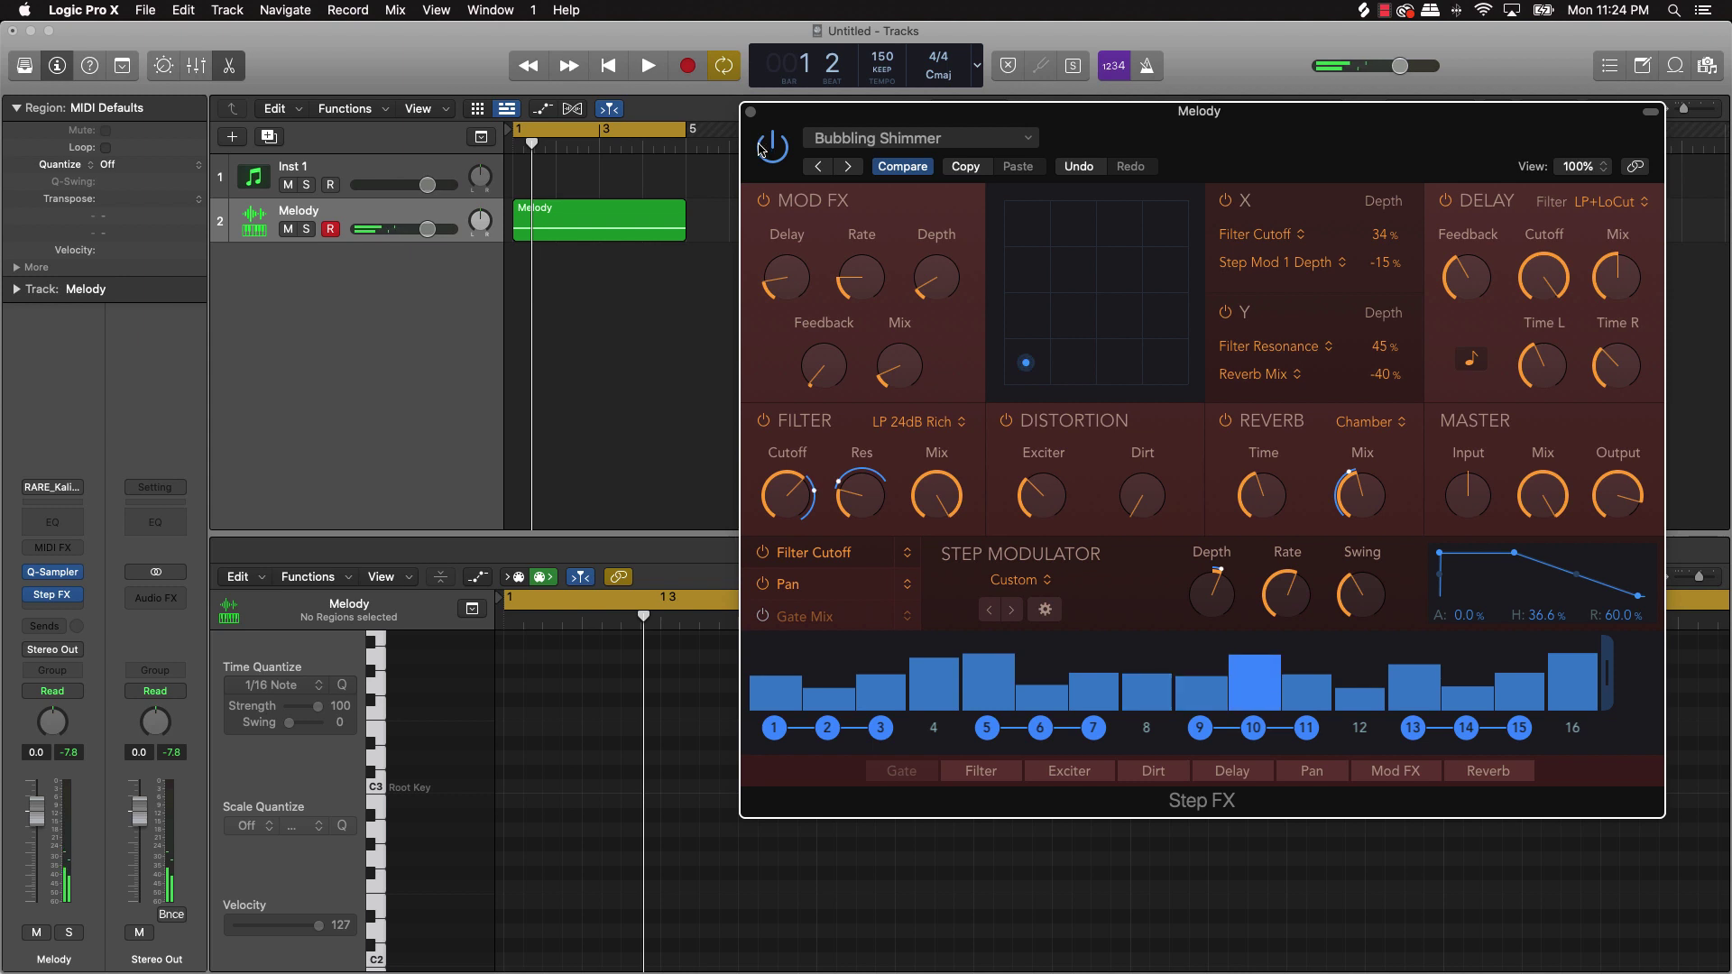
key(space)
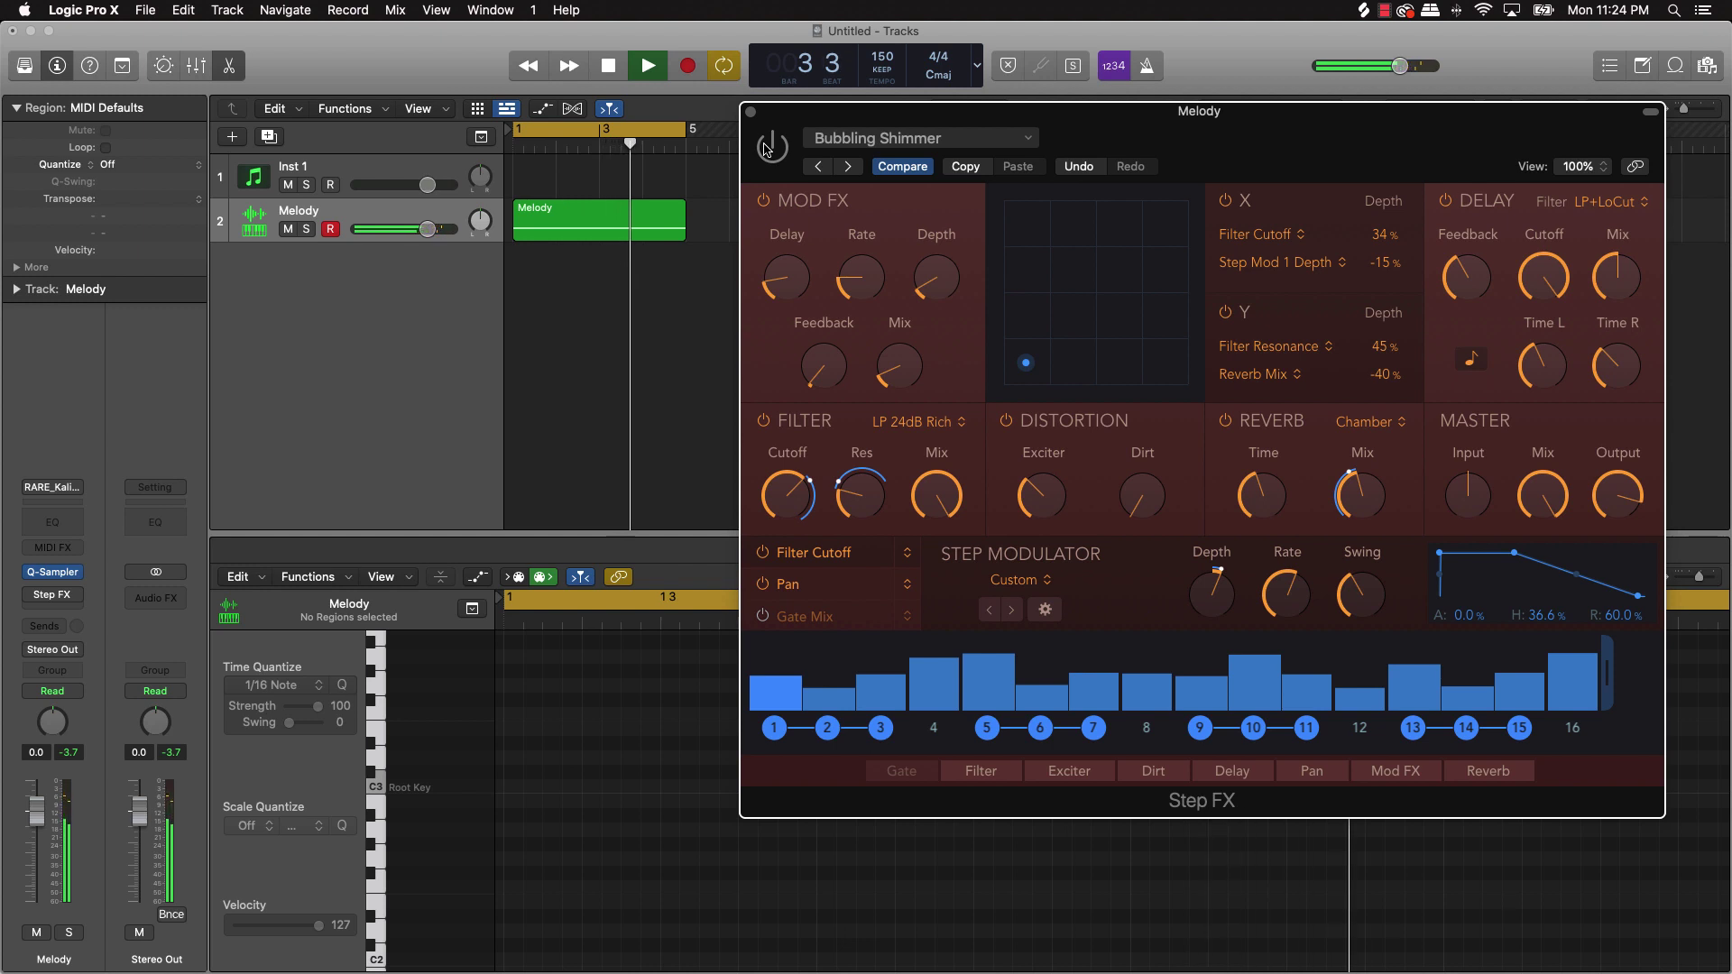
key(space)
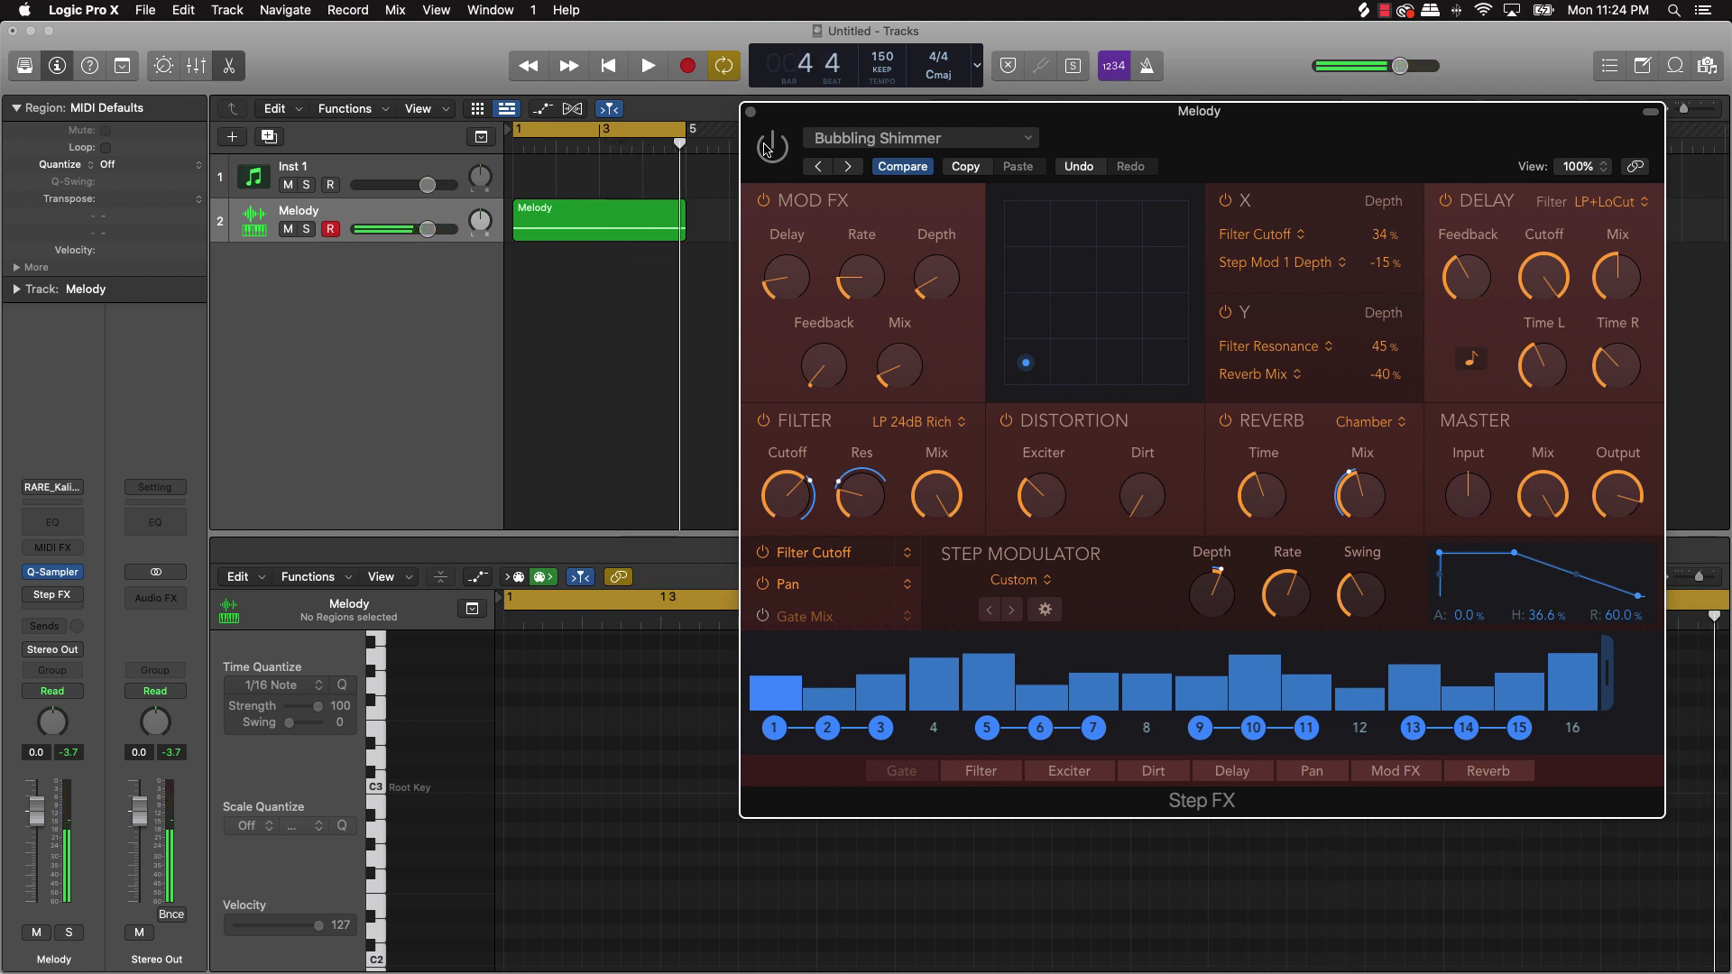
key(space)
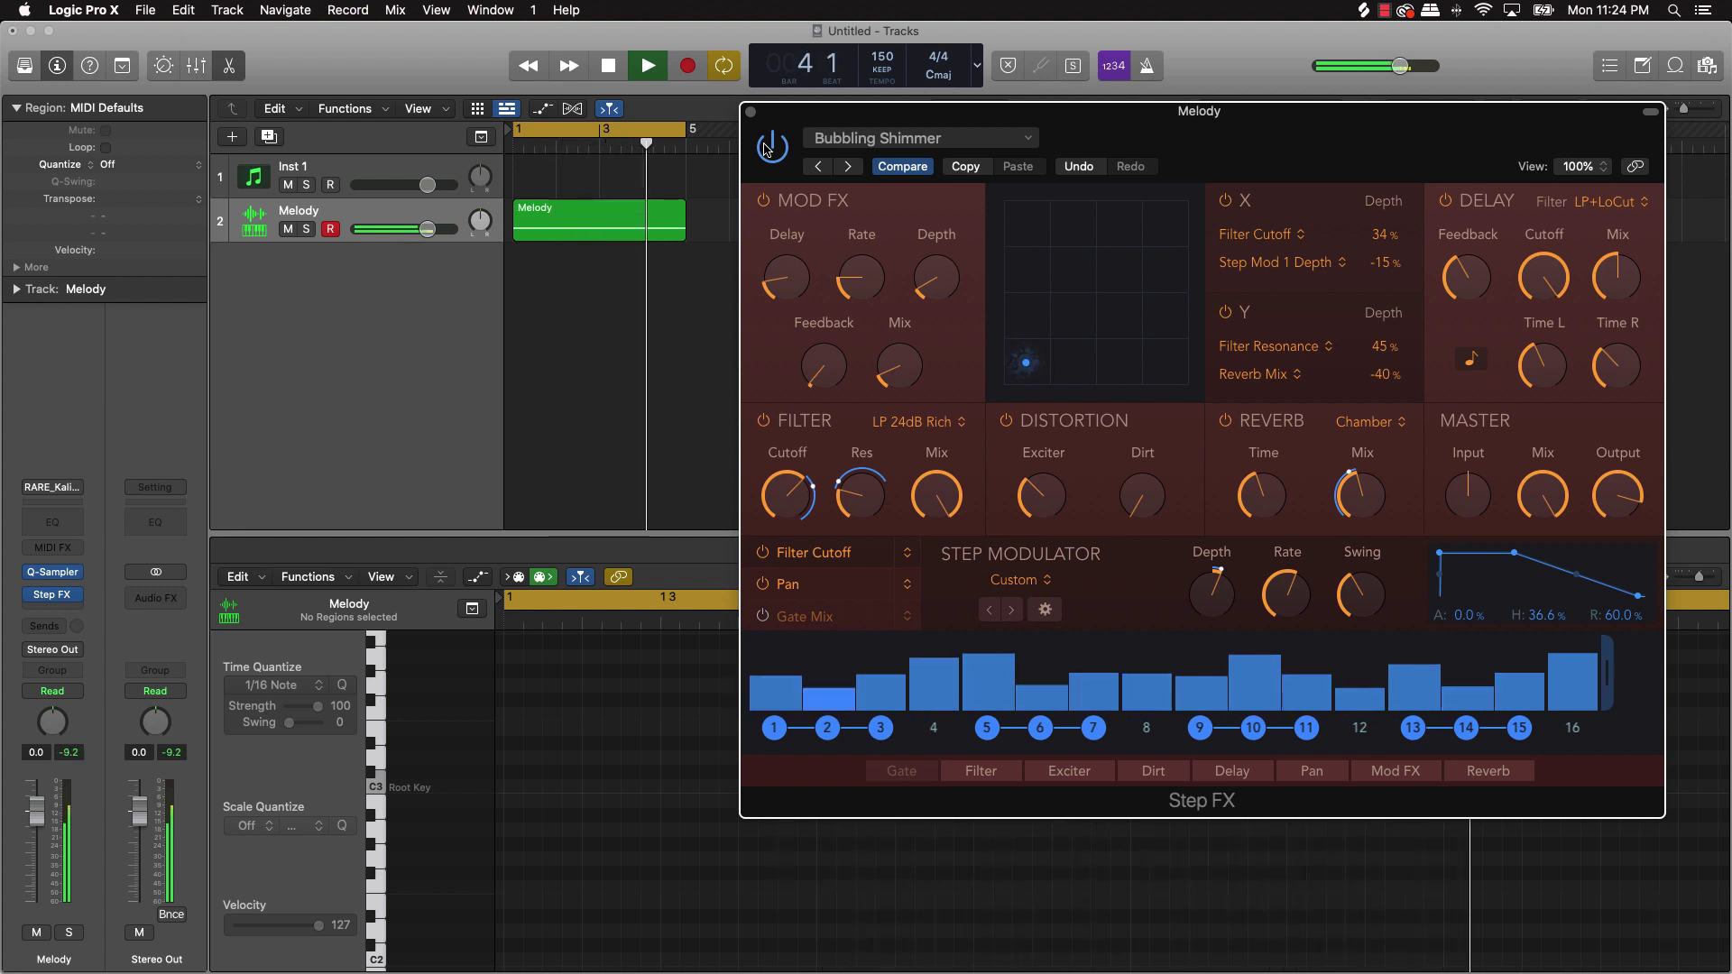
key(space)
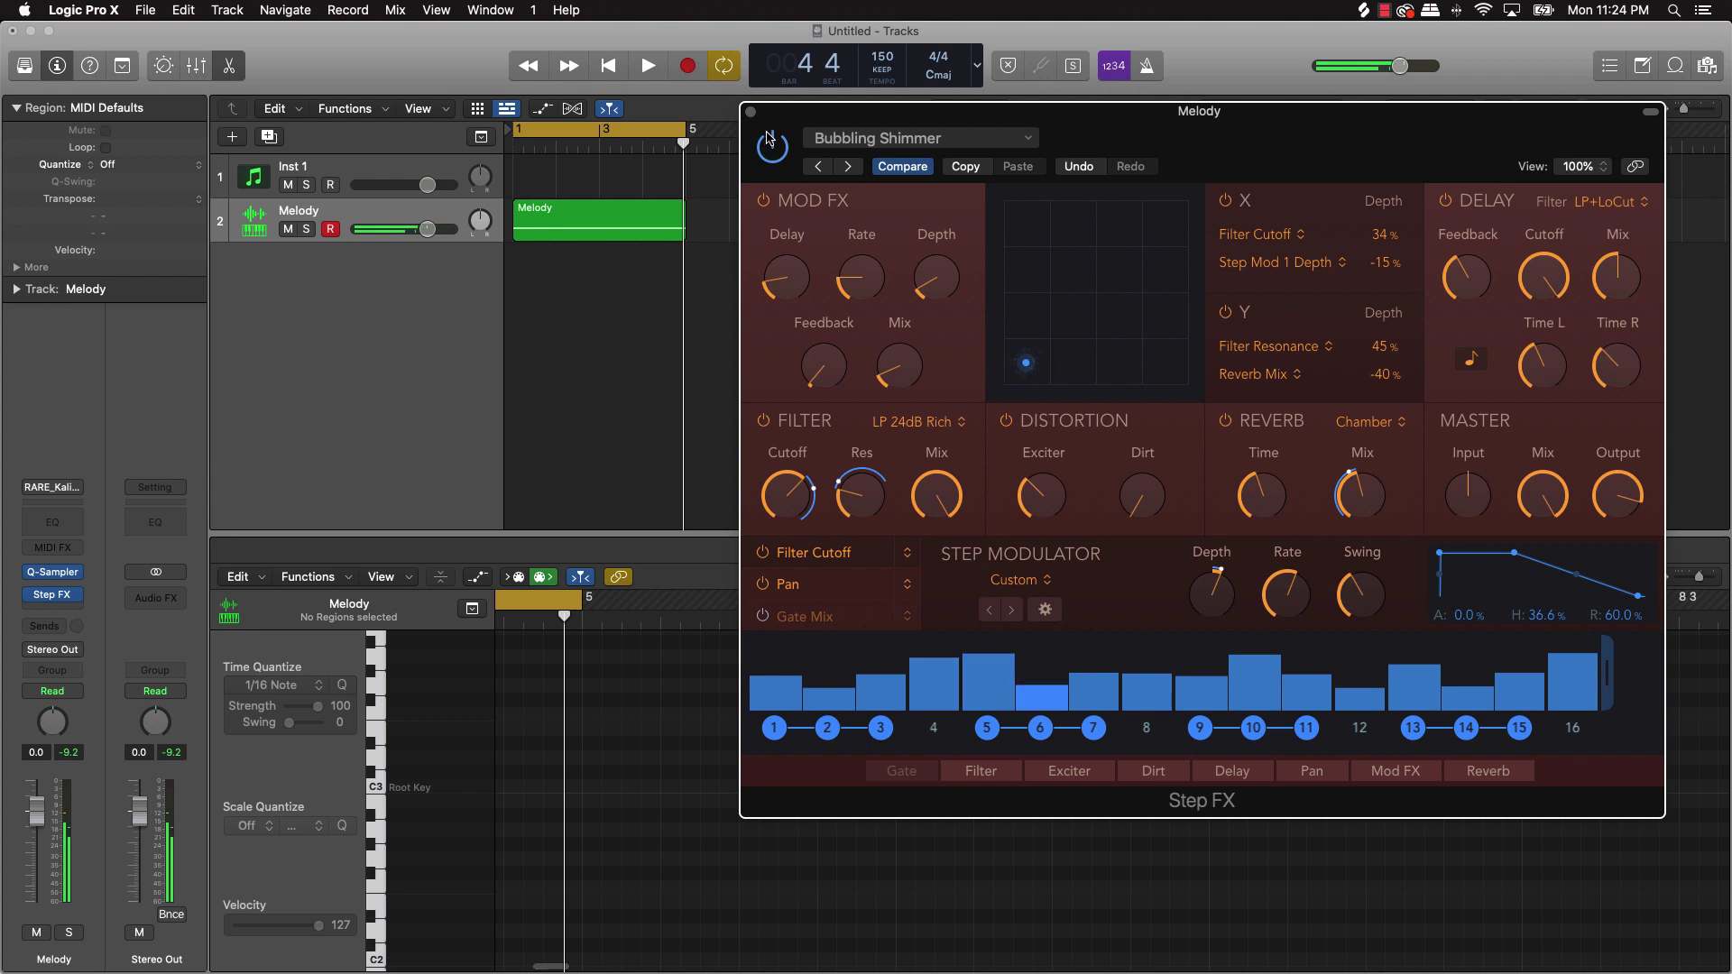
- Close Step FX and create a new software instrument track with stereo Quick Sampler
click(751, 113)
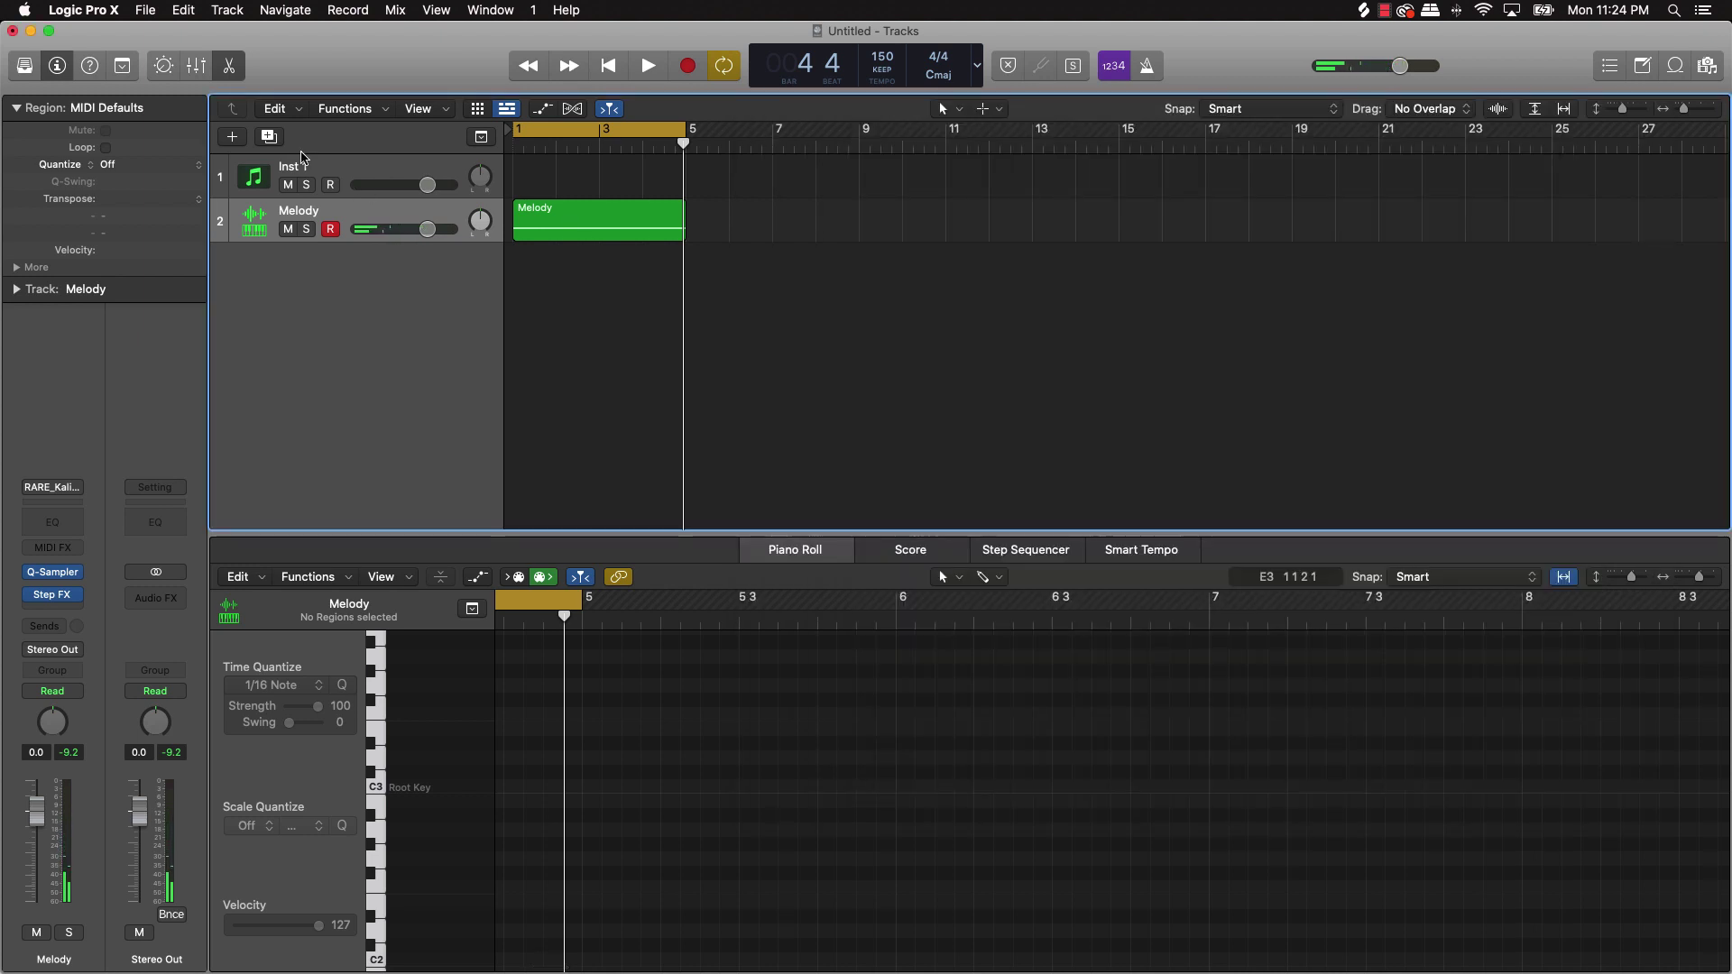
click(237, 140)
click(666, 214)
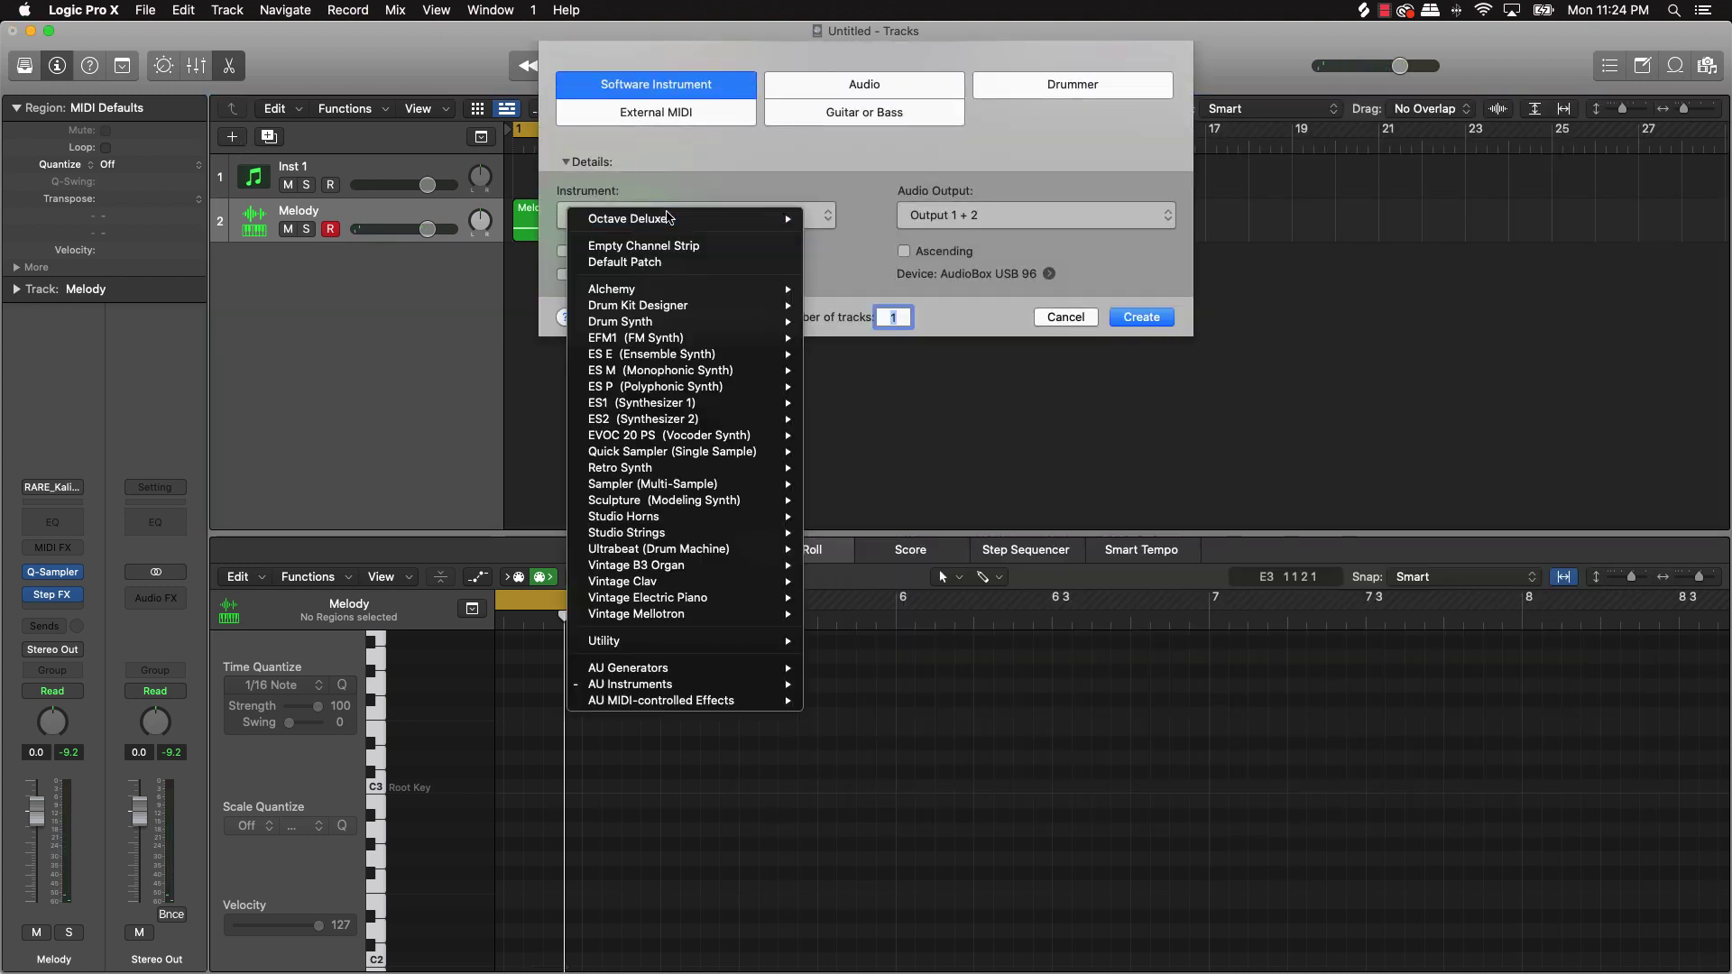
mouse_move(682, 455)
click(857, 469)
click(1144, 317)
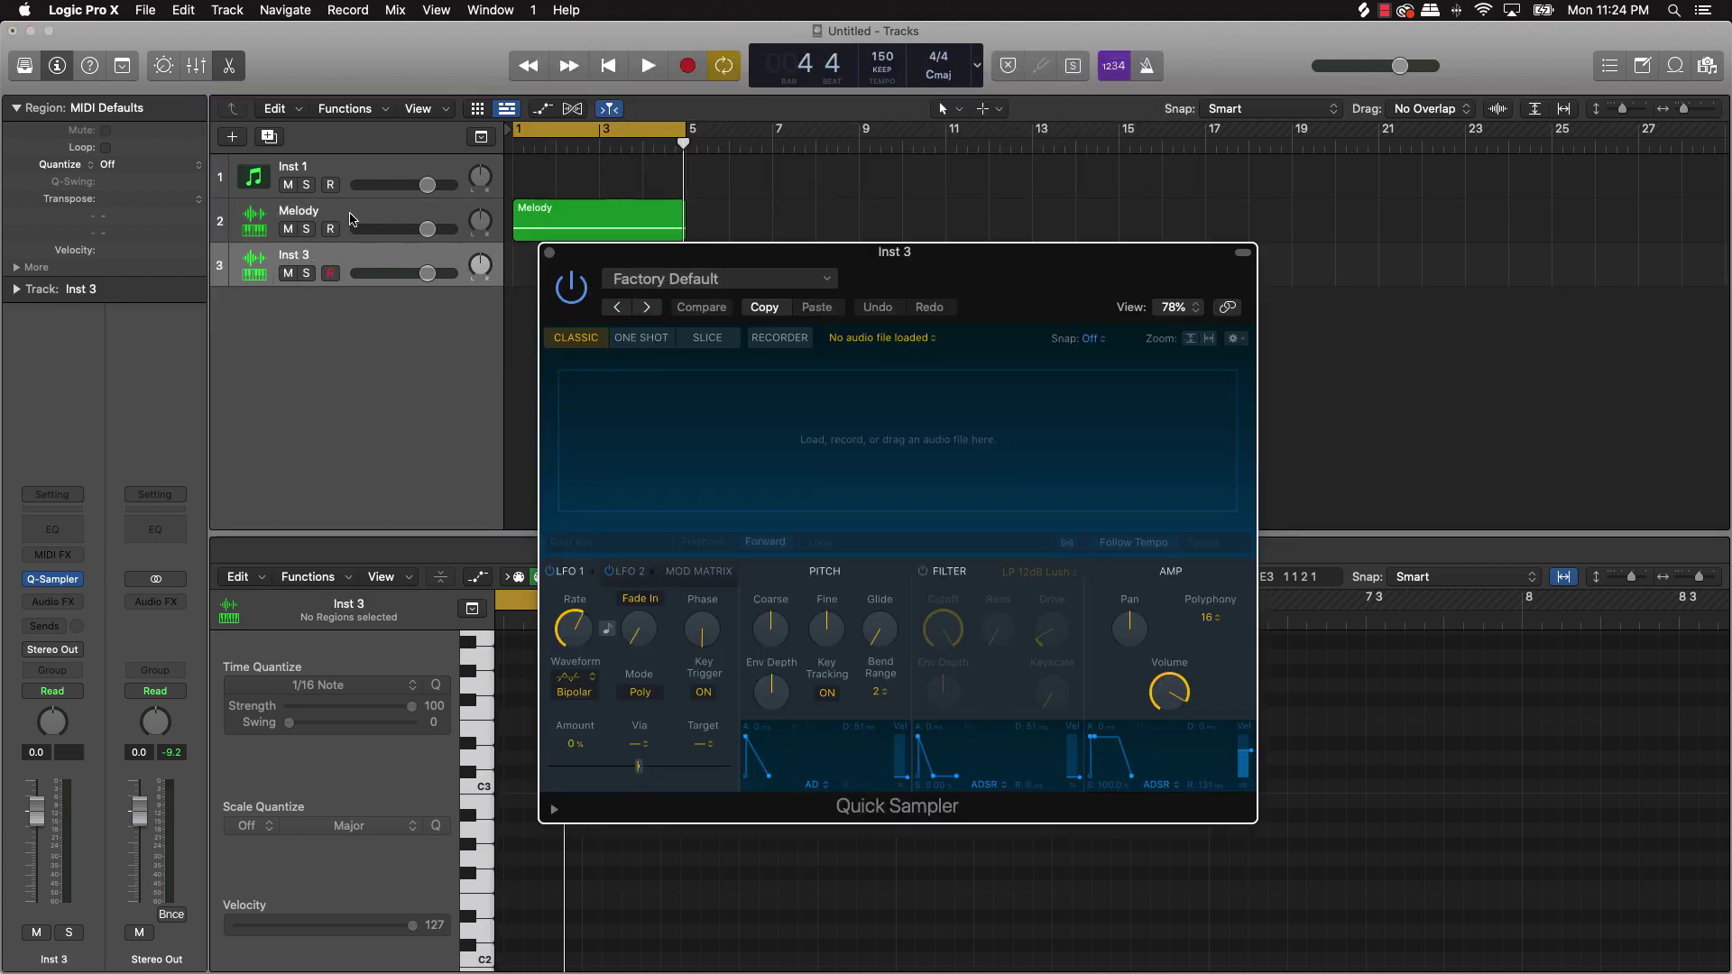
- Load the Bricks - Clap 1 preset into the new Quick Sampler
click(648, 281)
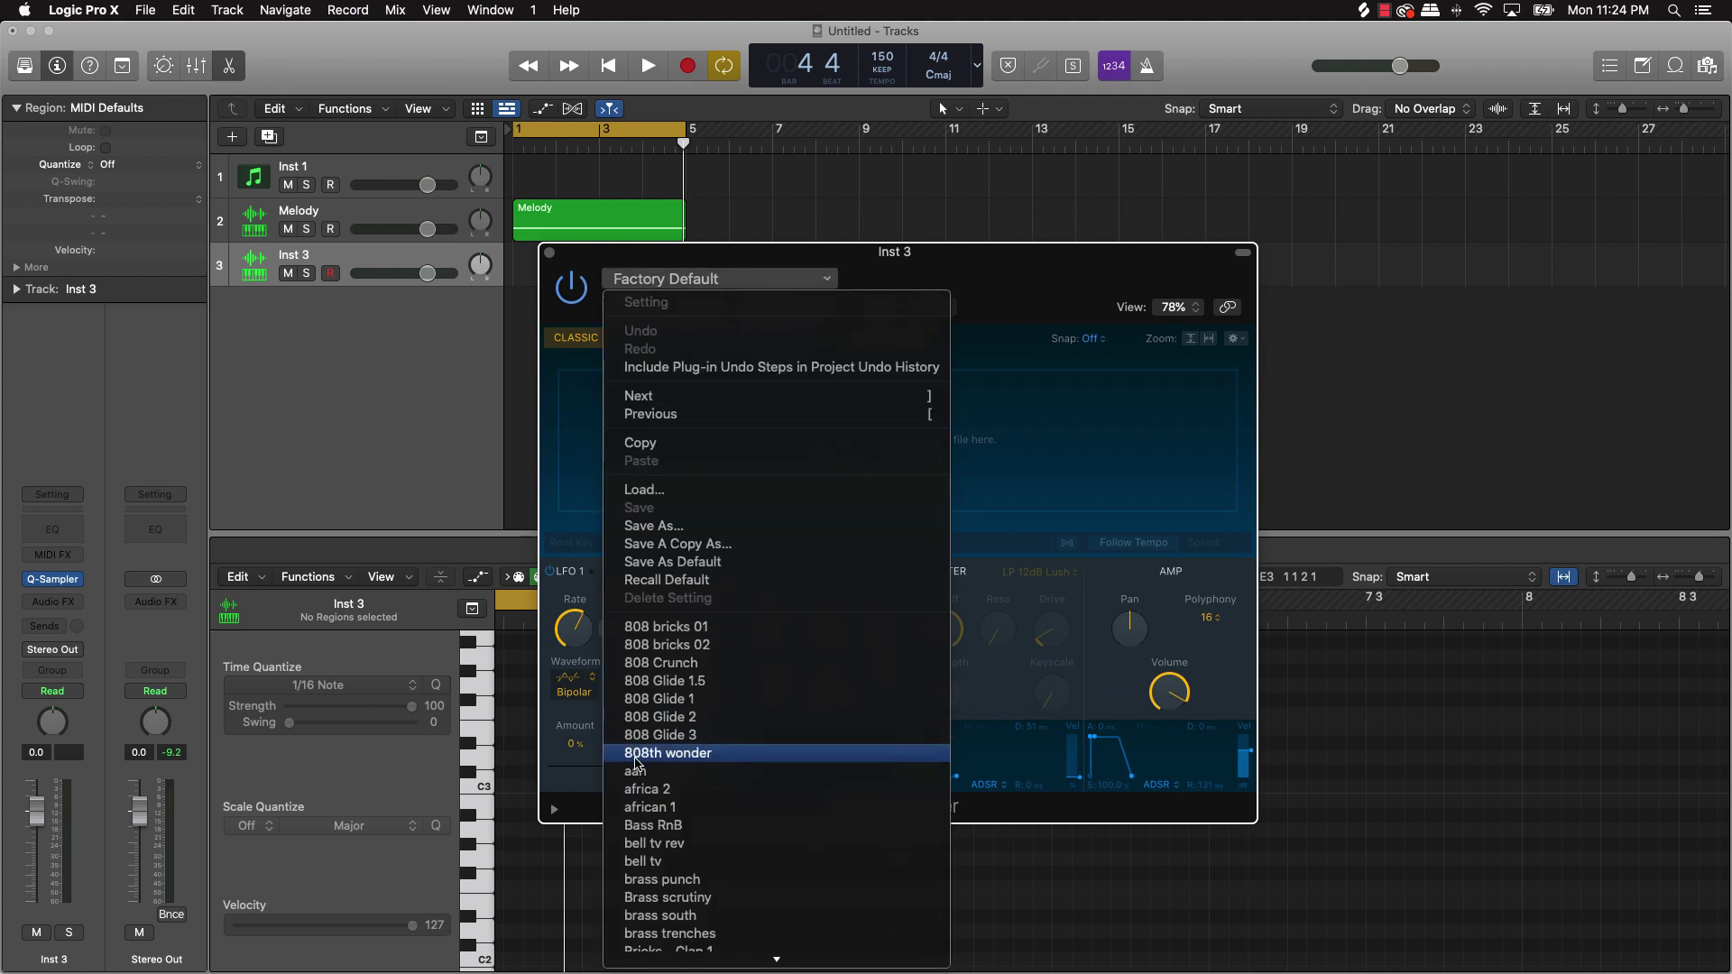
scroll(655, 707, down, 5)
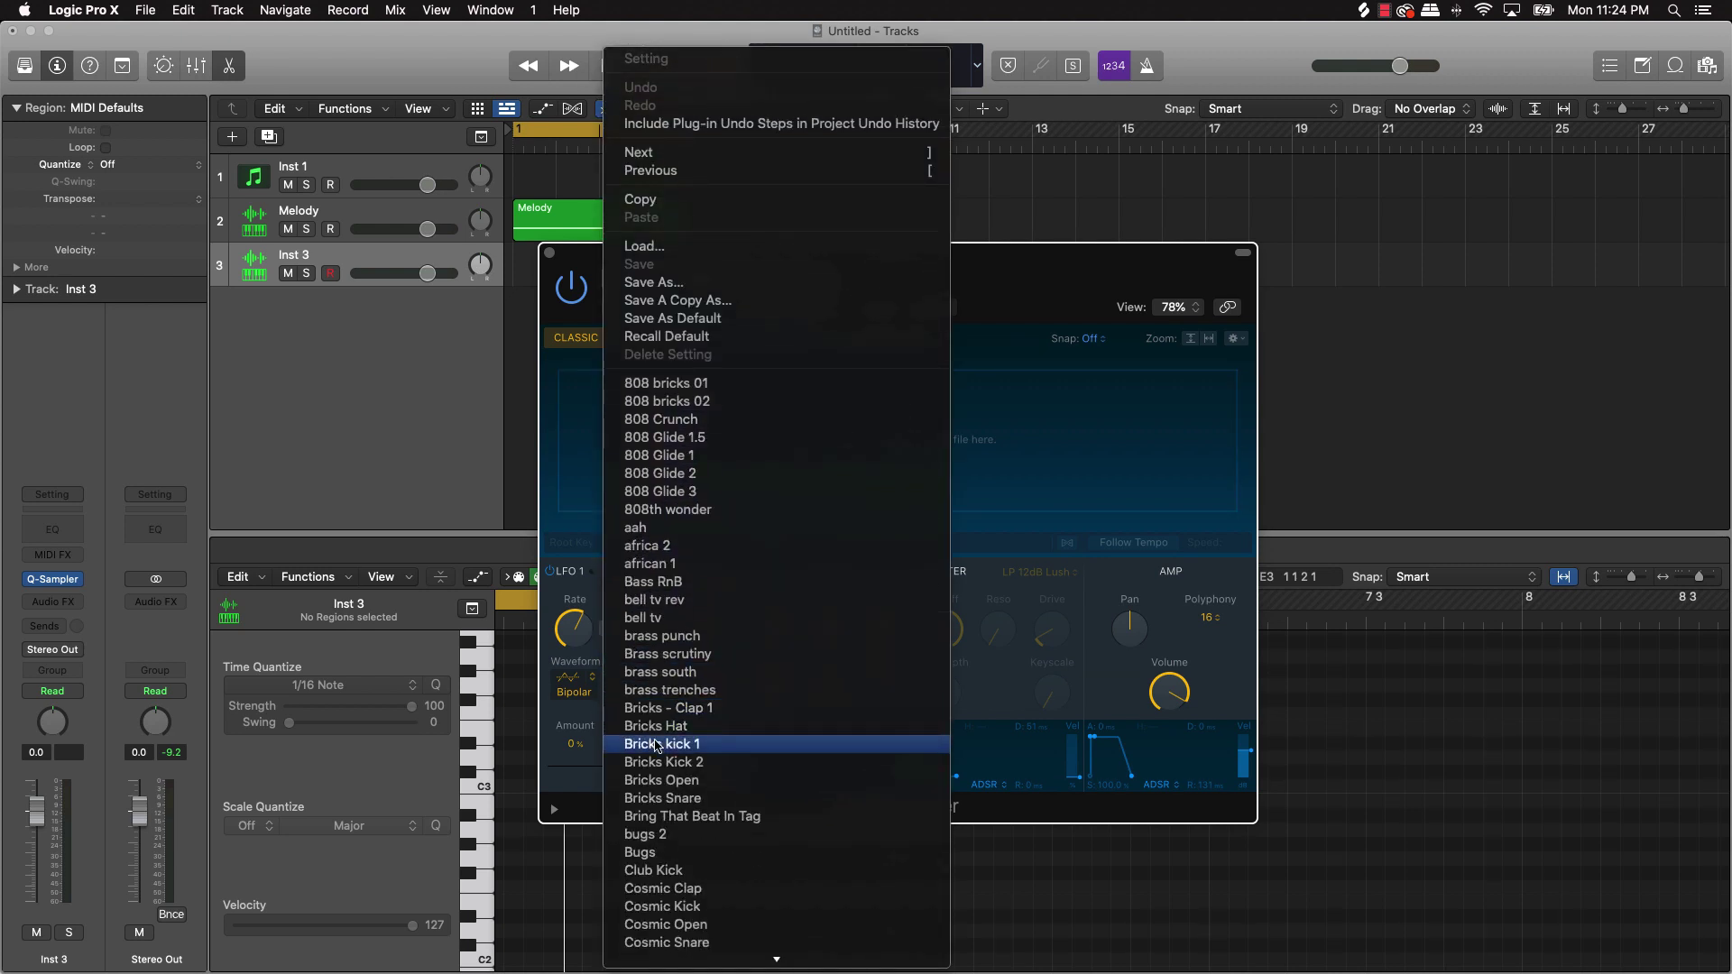
key(Escape)
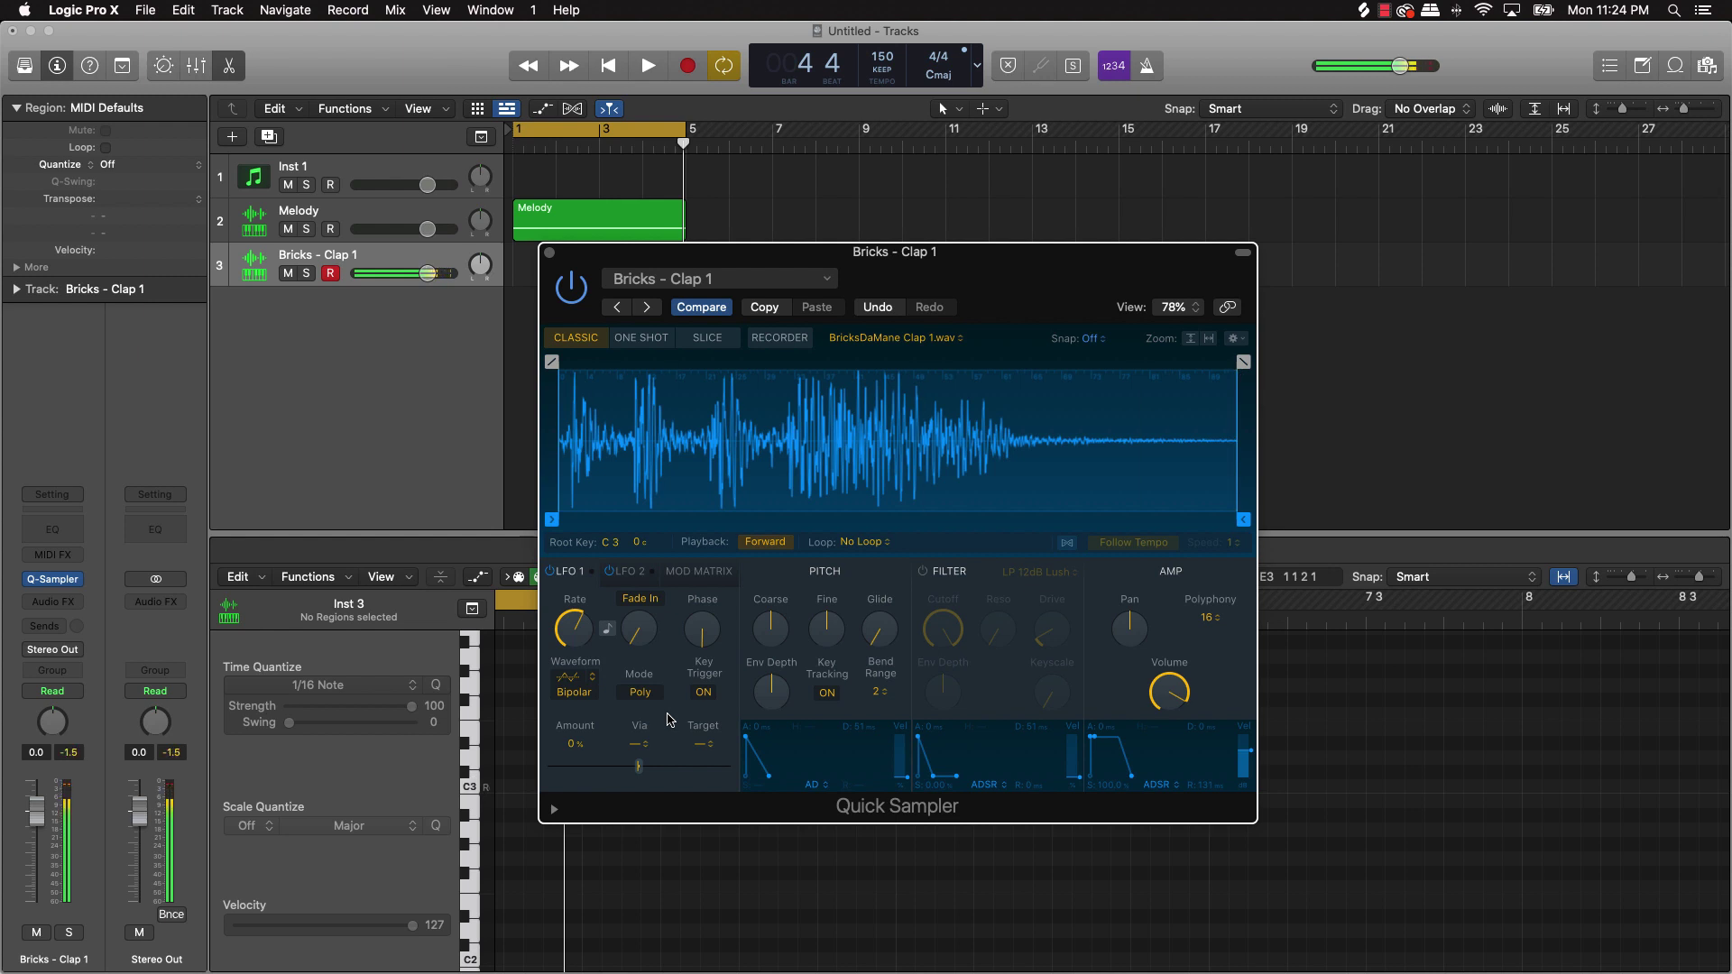
- Play clap hits on C3 with the A key into the Bricks - Clap 1 track, then select all notes
key(space)
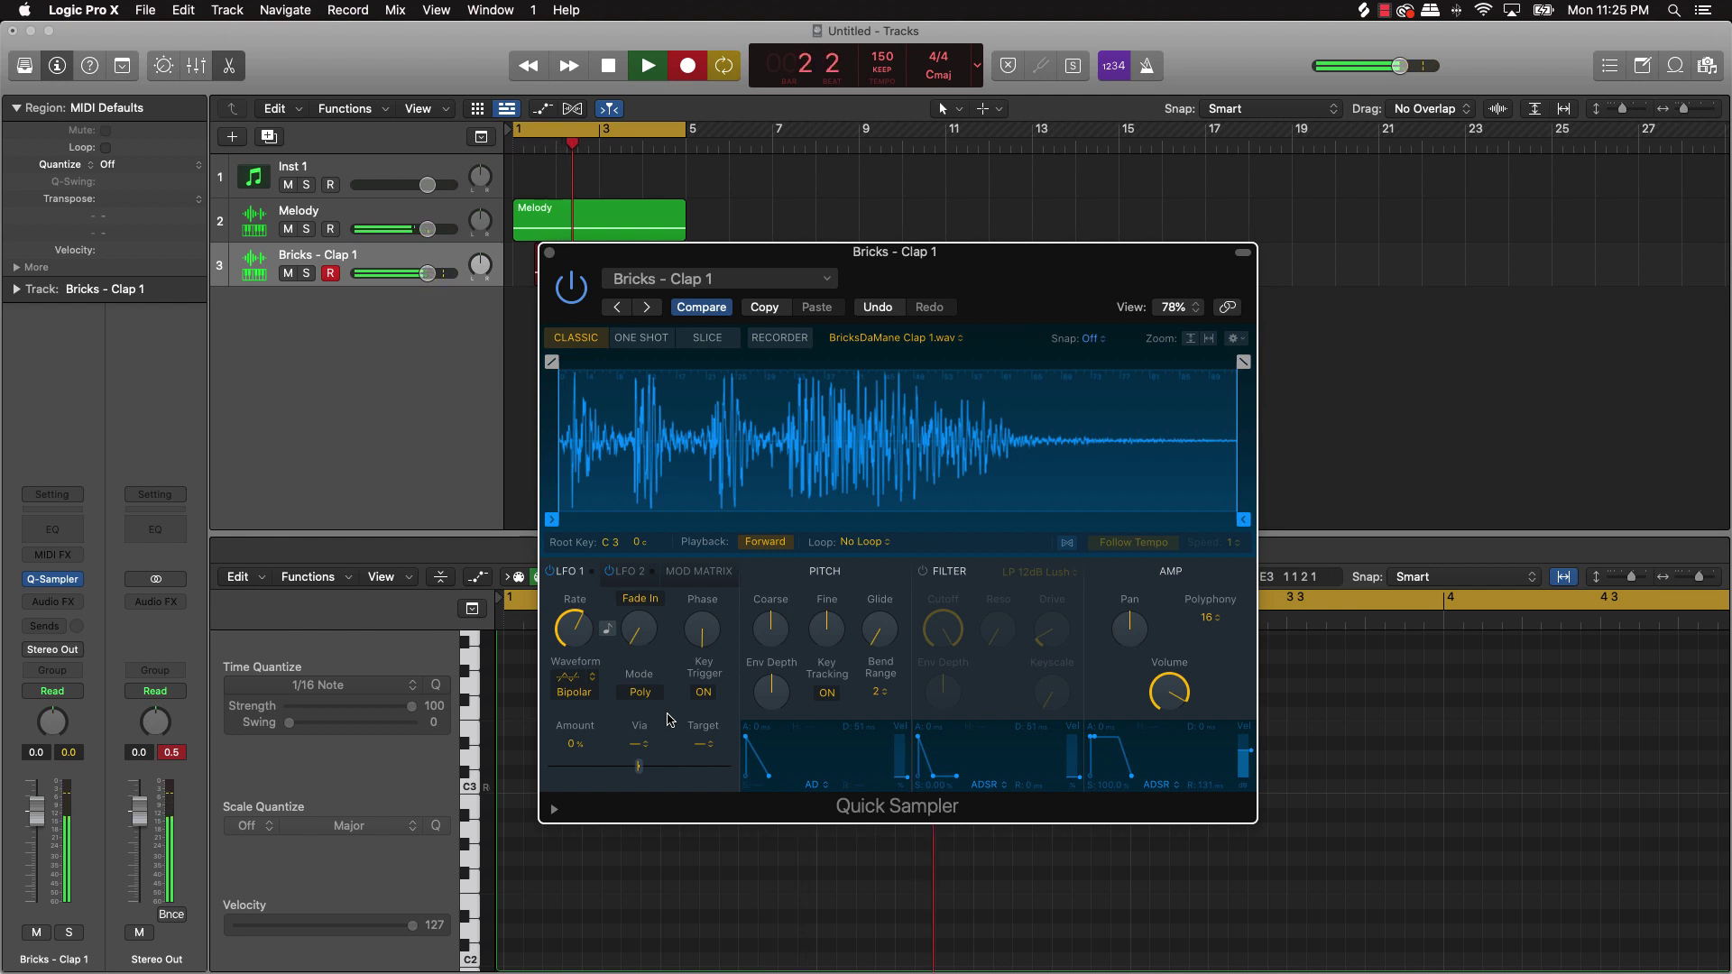
key(a)
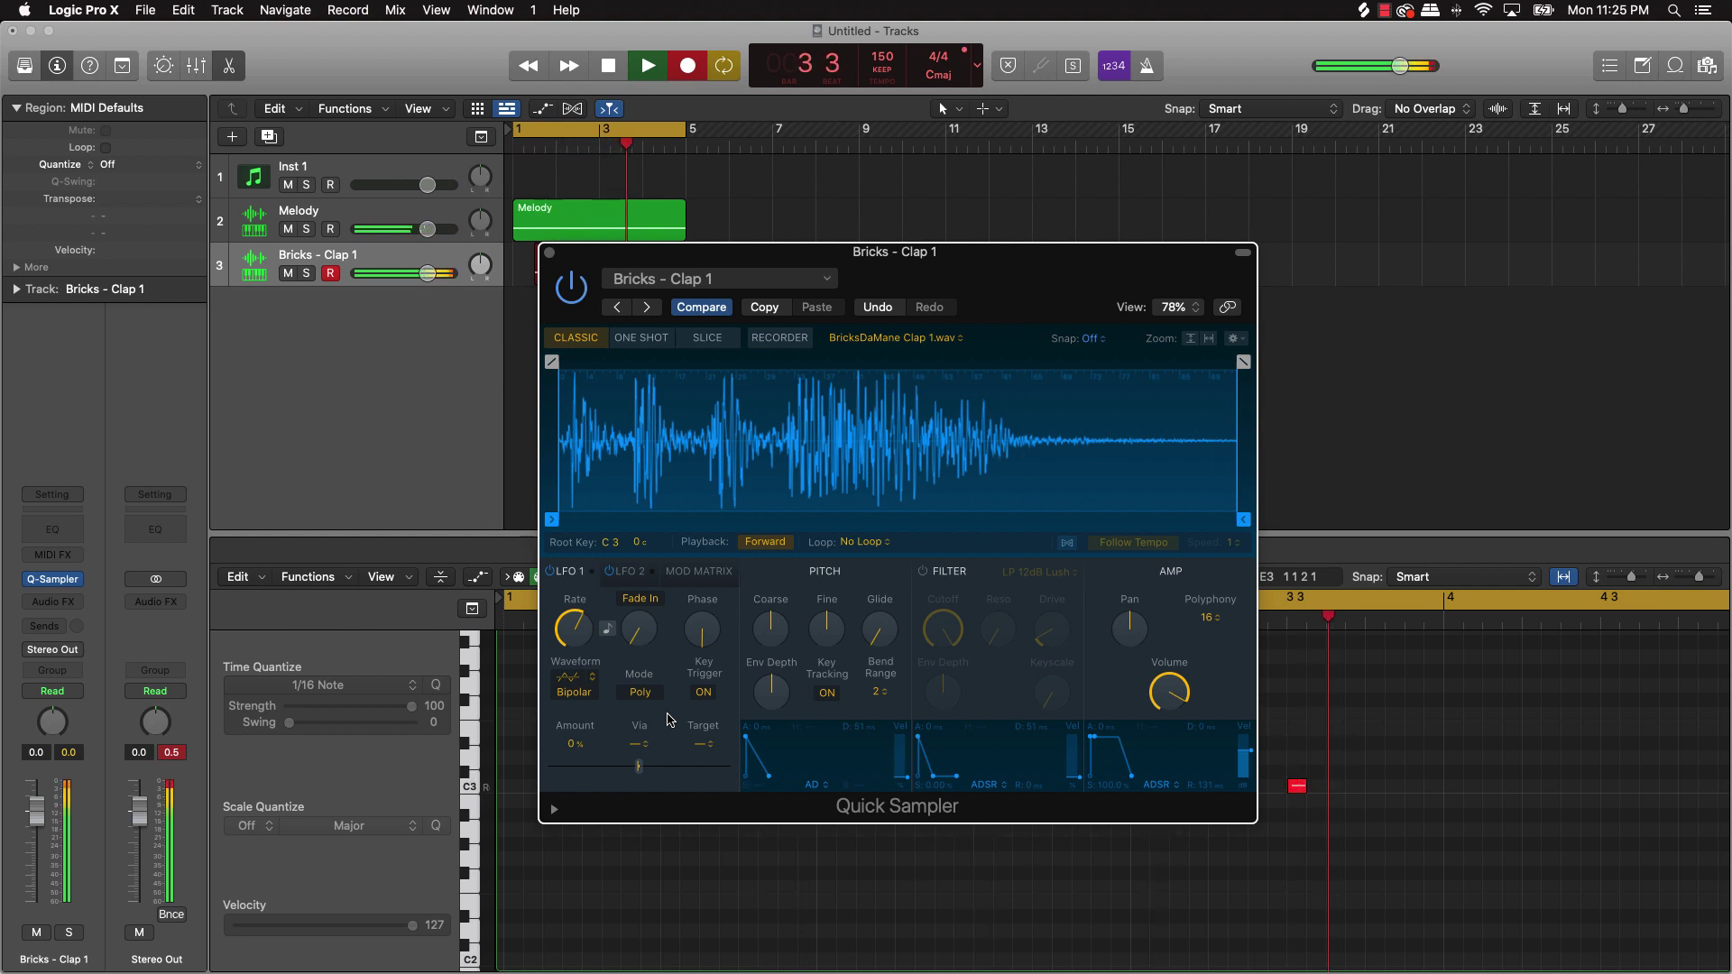
key(a)
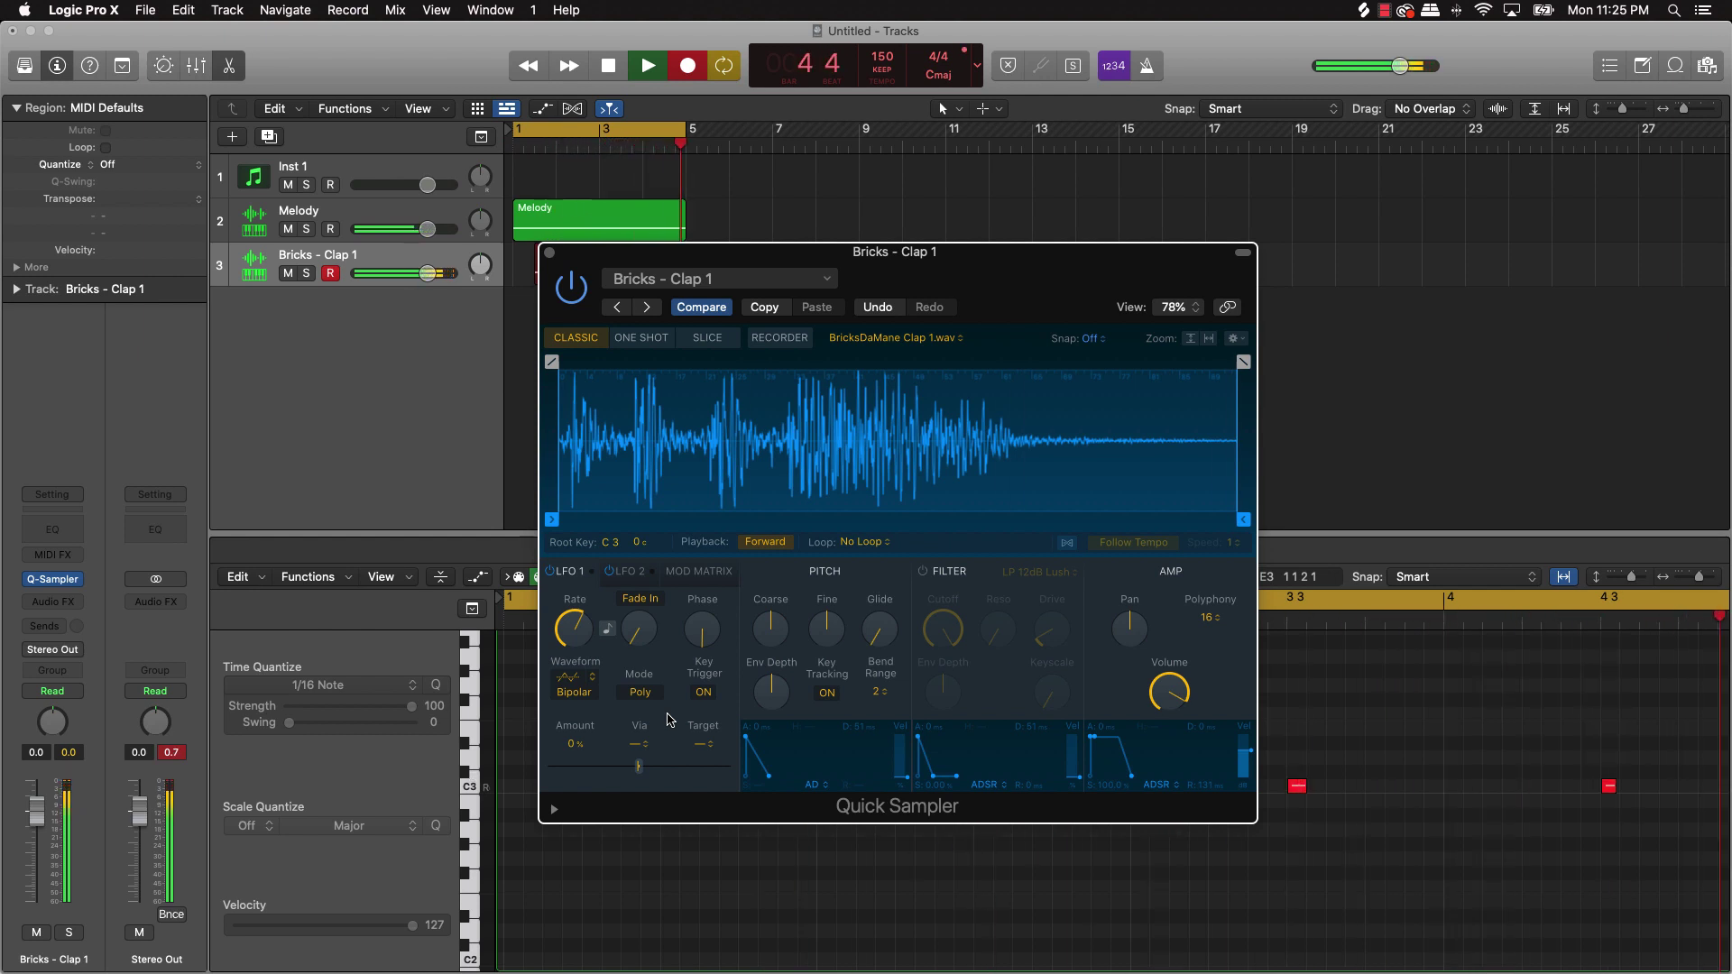
click(551, 253)
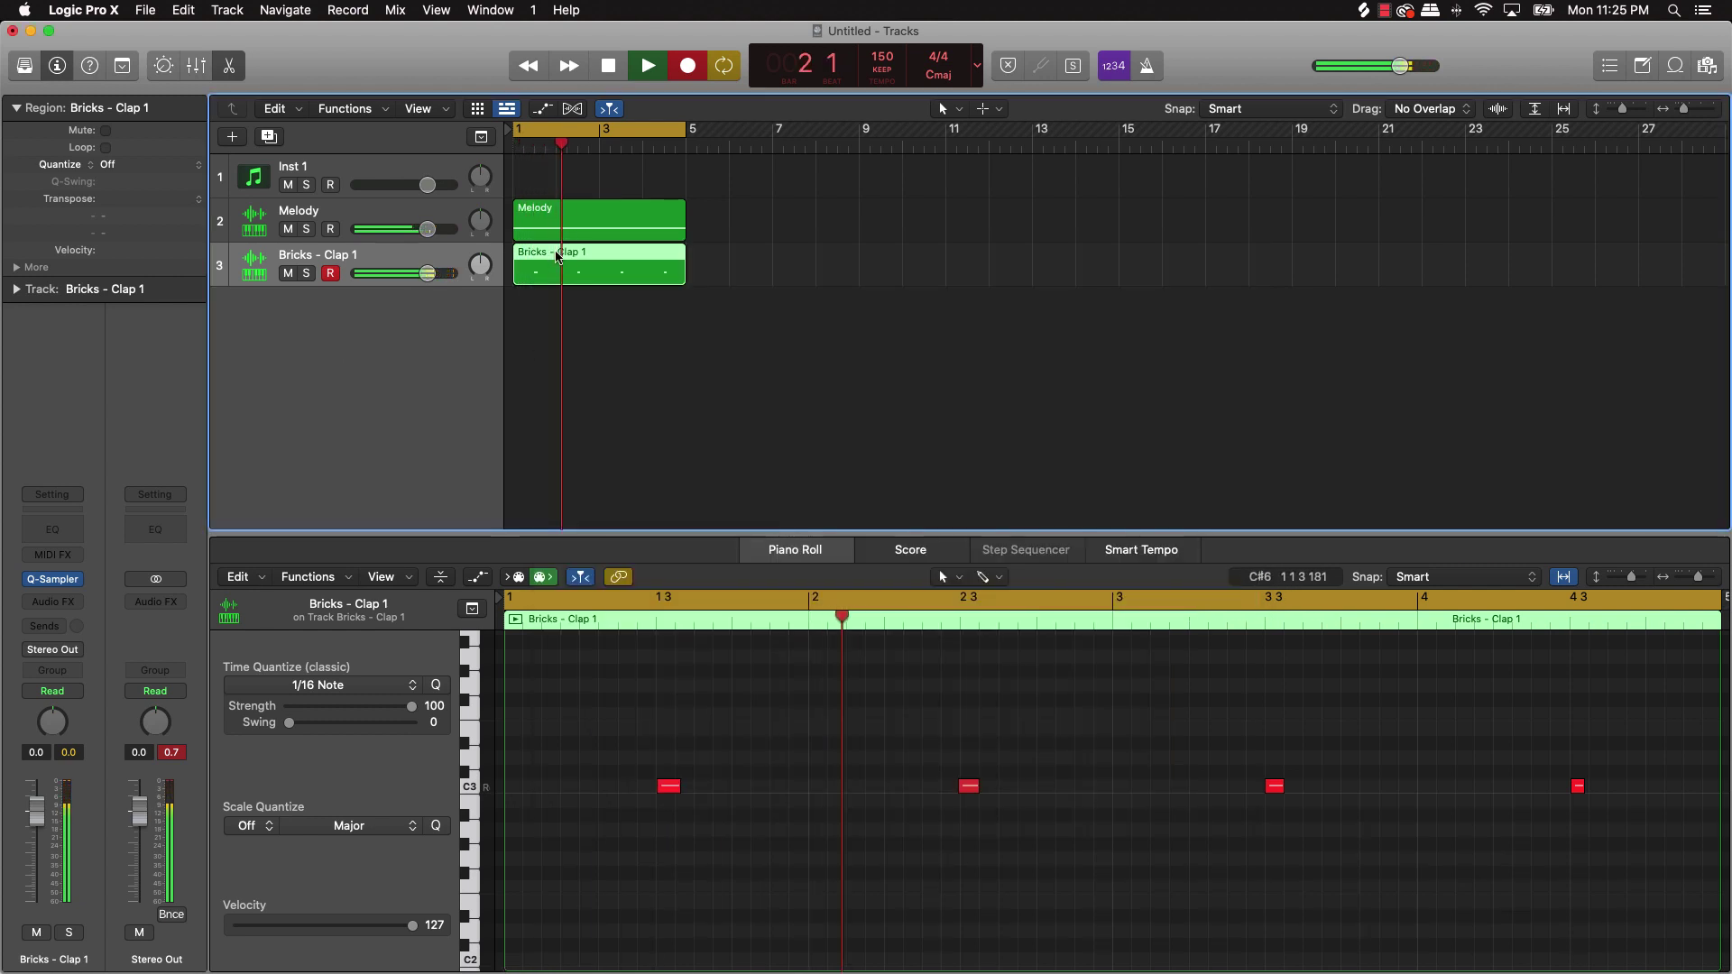
key(super+a)
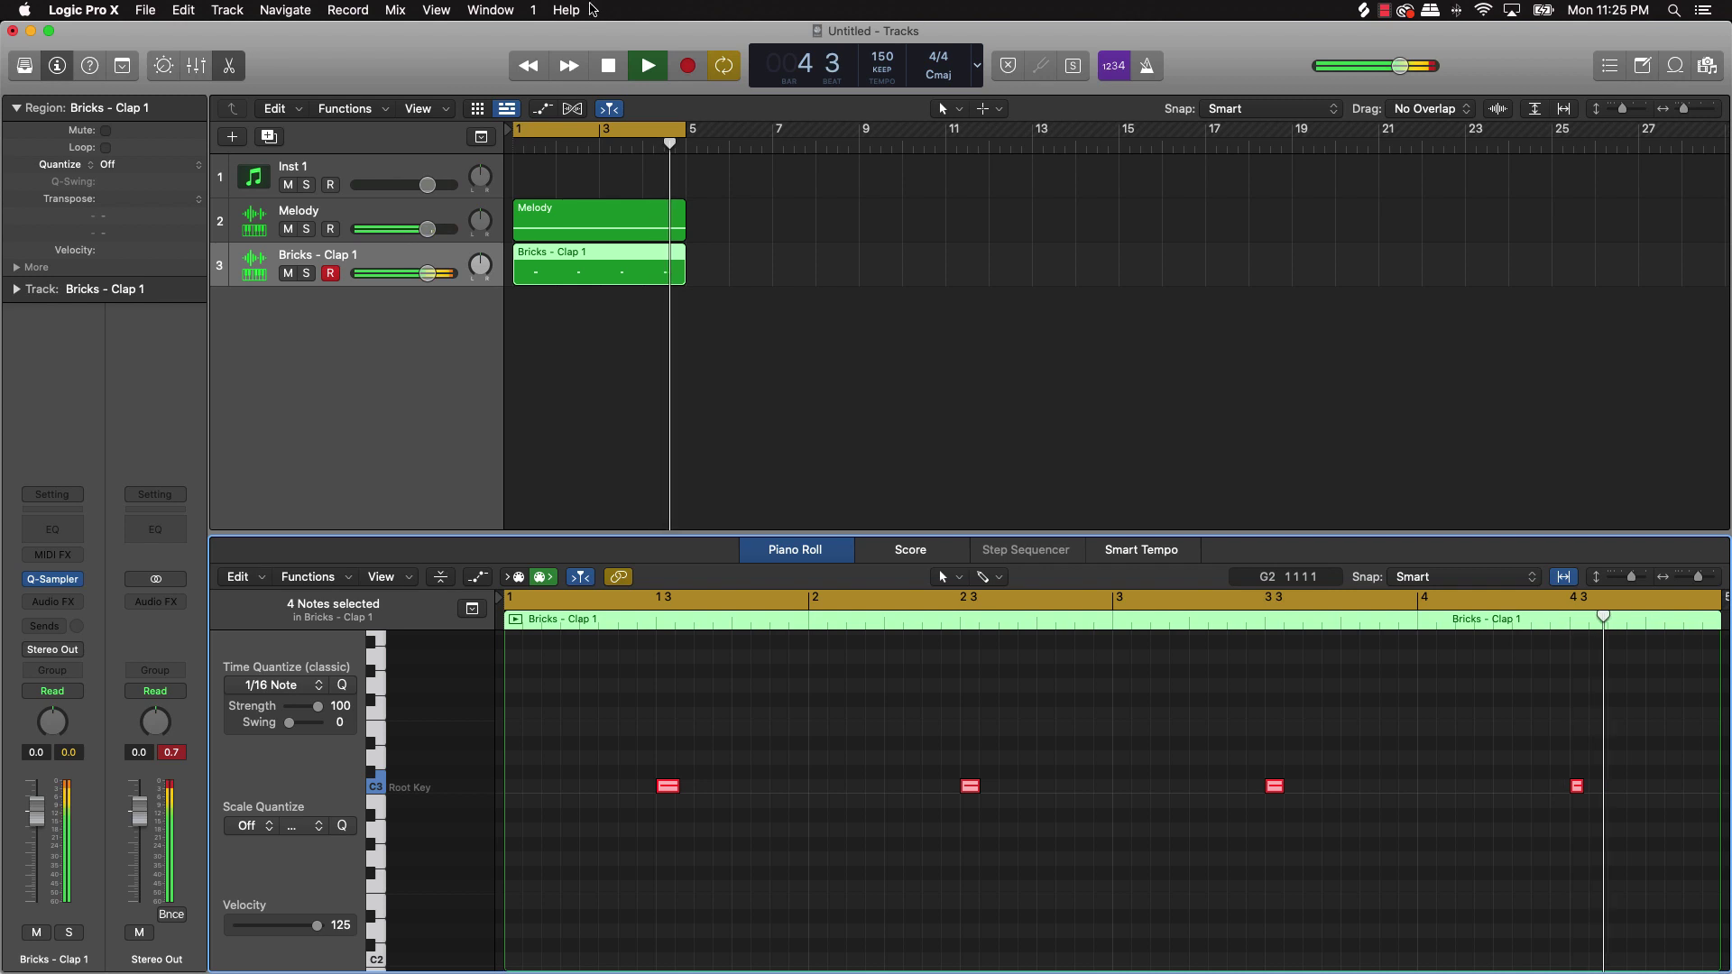
- Create another Quick Sampler track and load the Bricks Hat hi-hat preset
key(space)
click(242, 147)
click(240, 144)
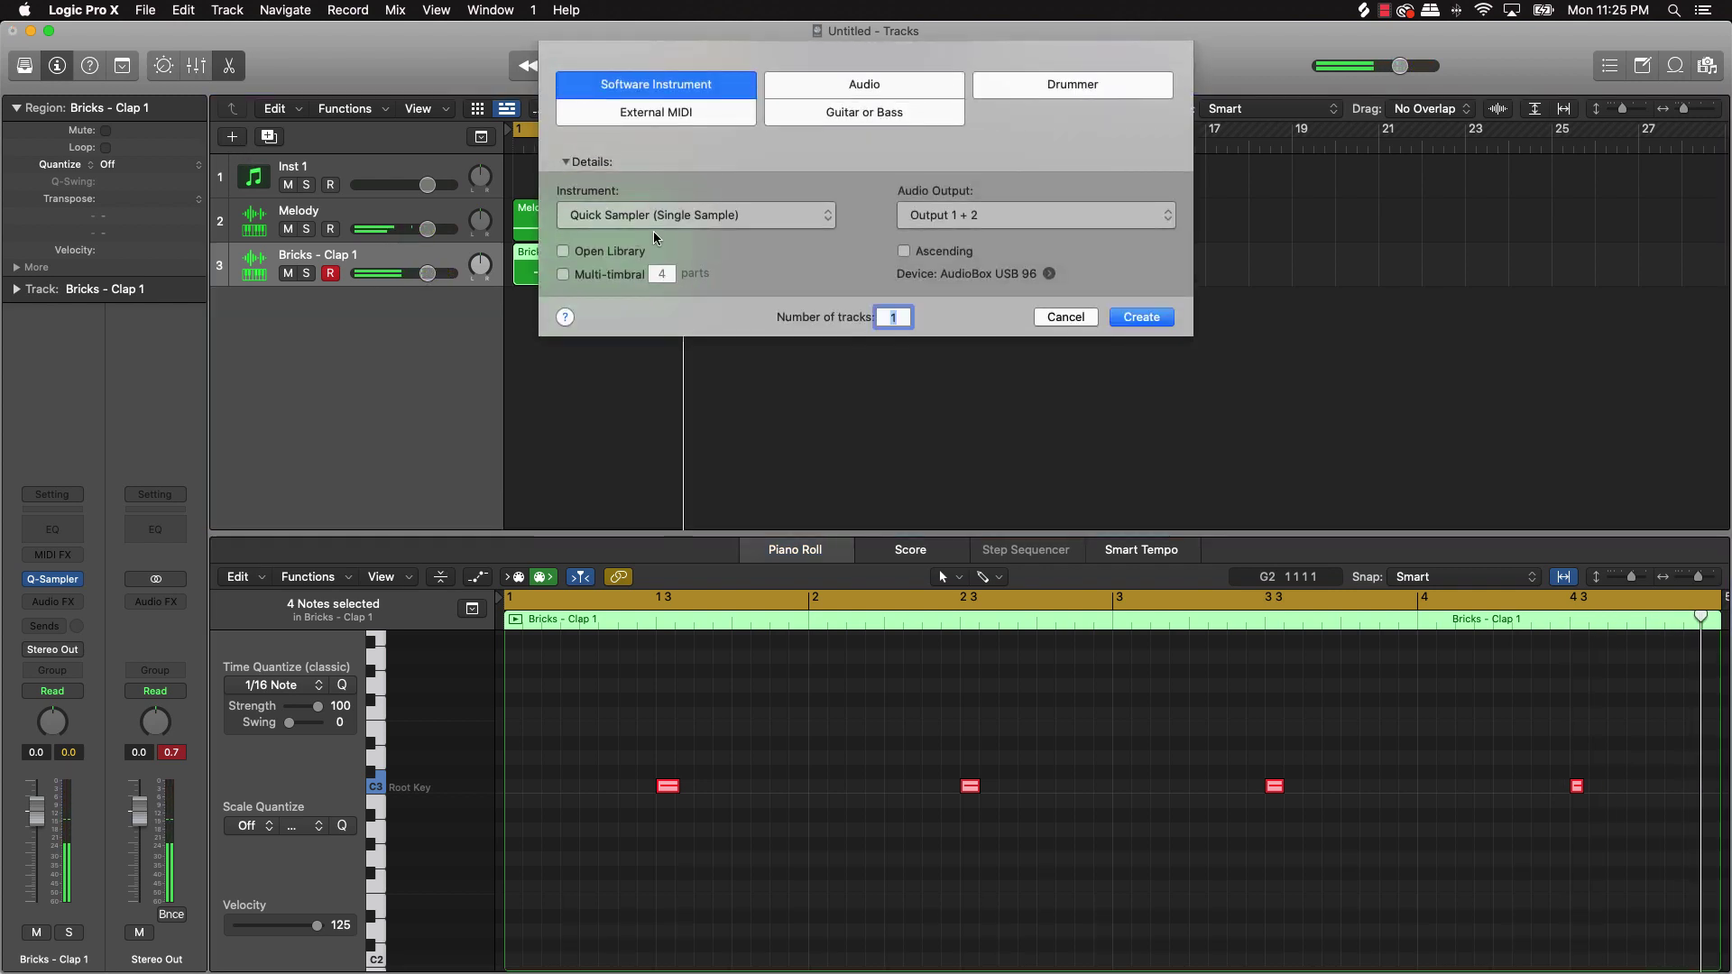
click(1132, 316)
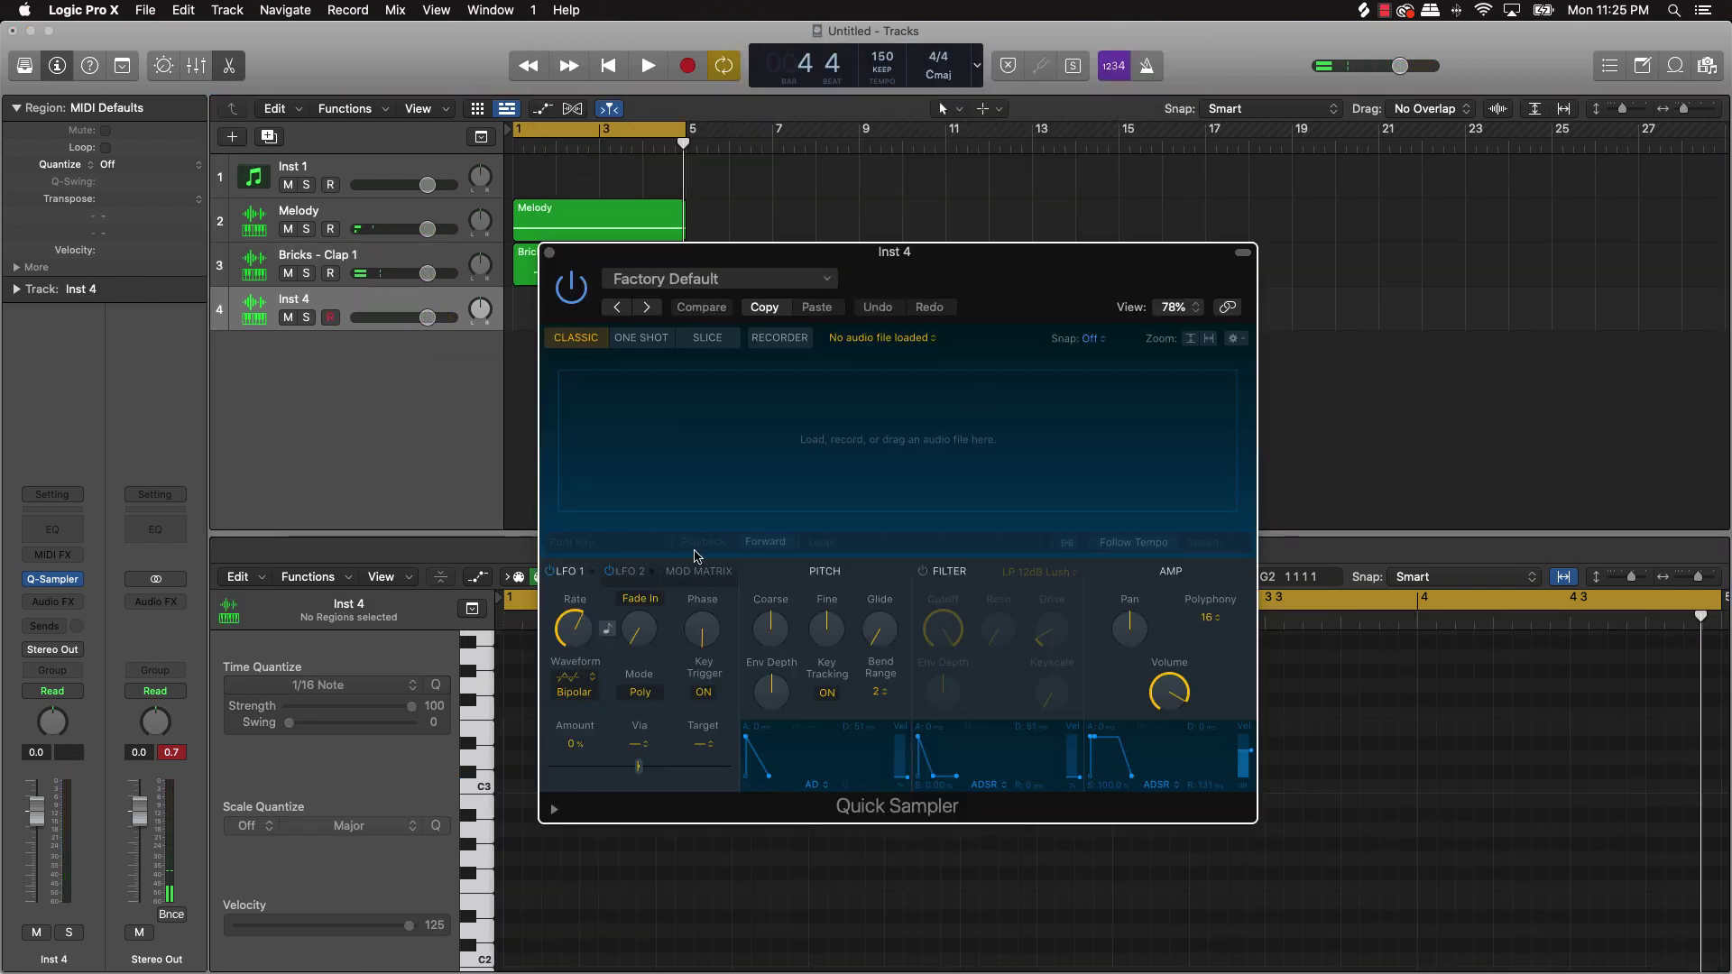
click(722, 279)
scroll(679, 905, down, 3)
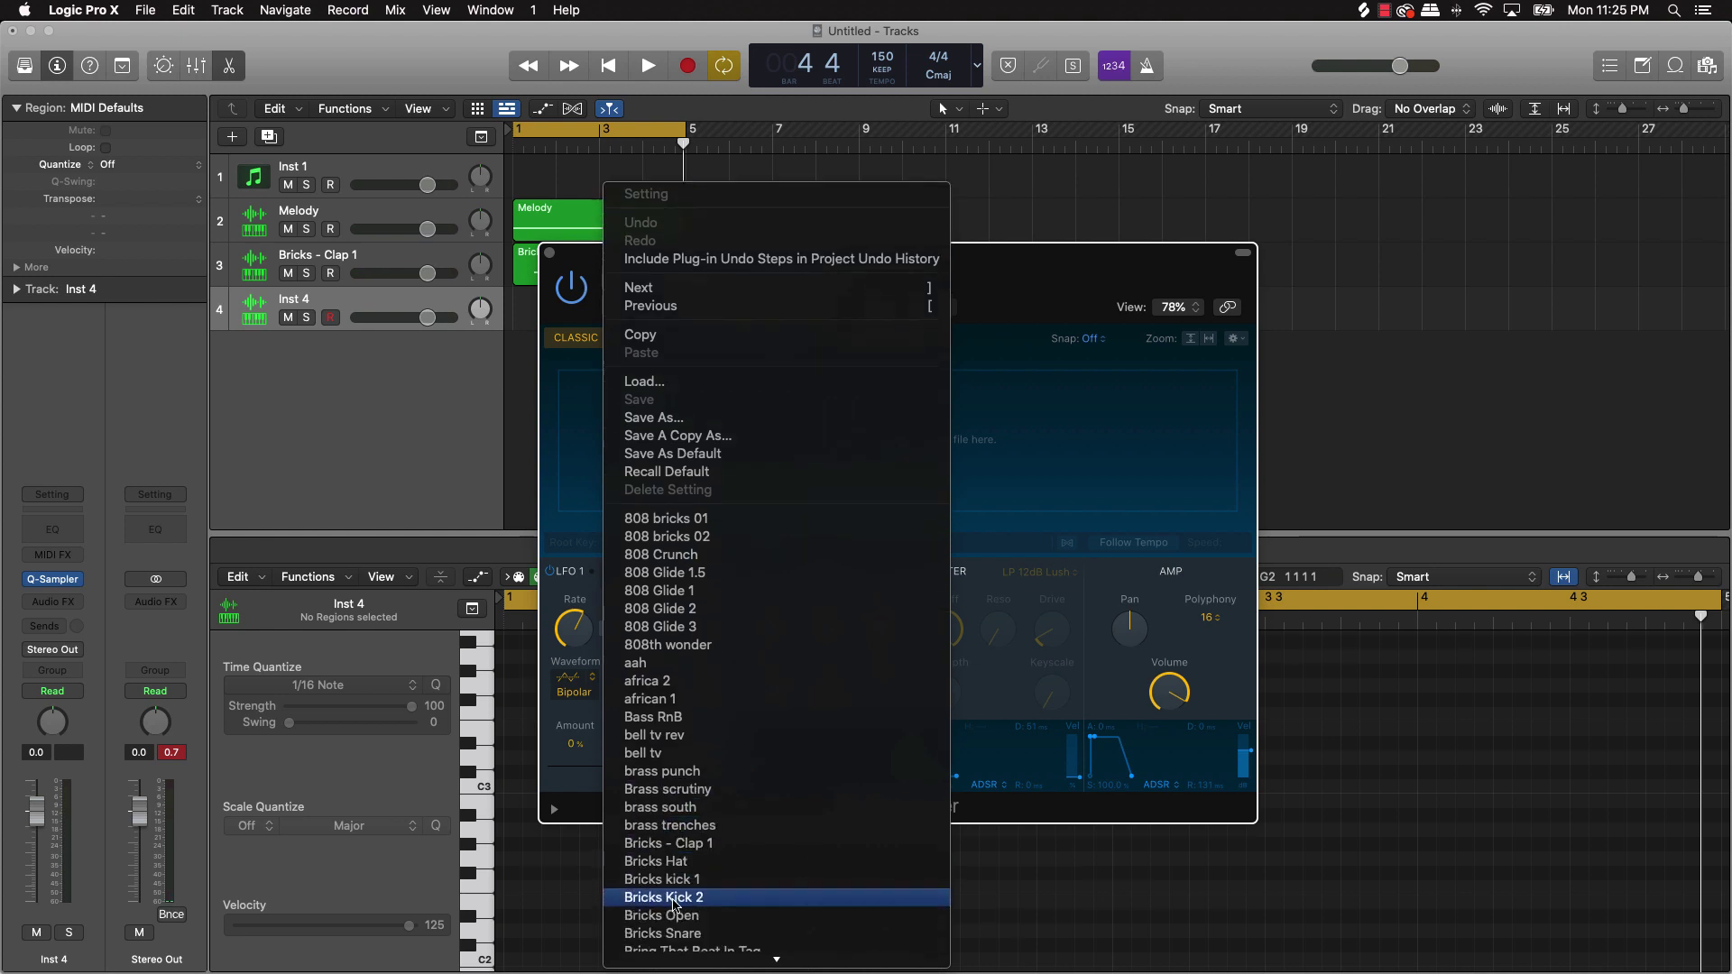
scroll(689, 898, down, 3)
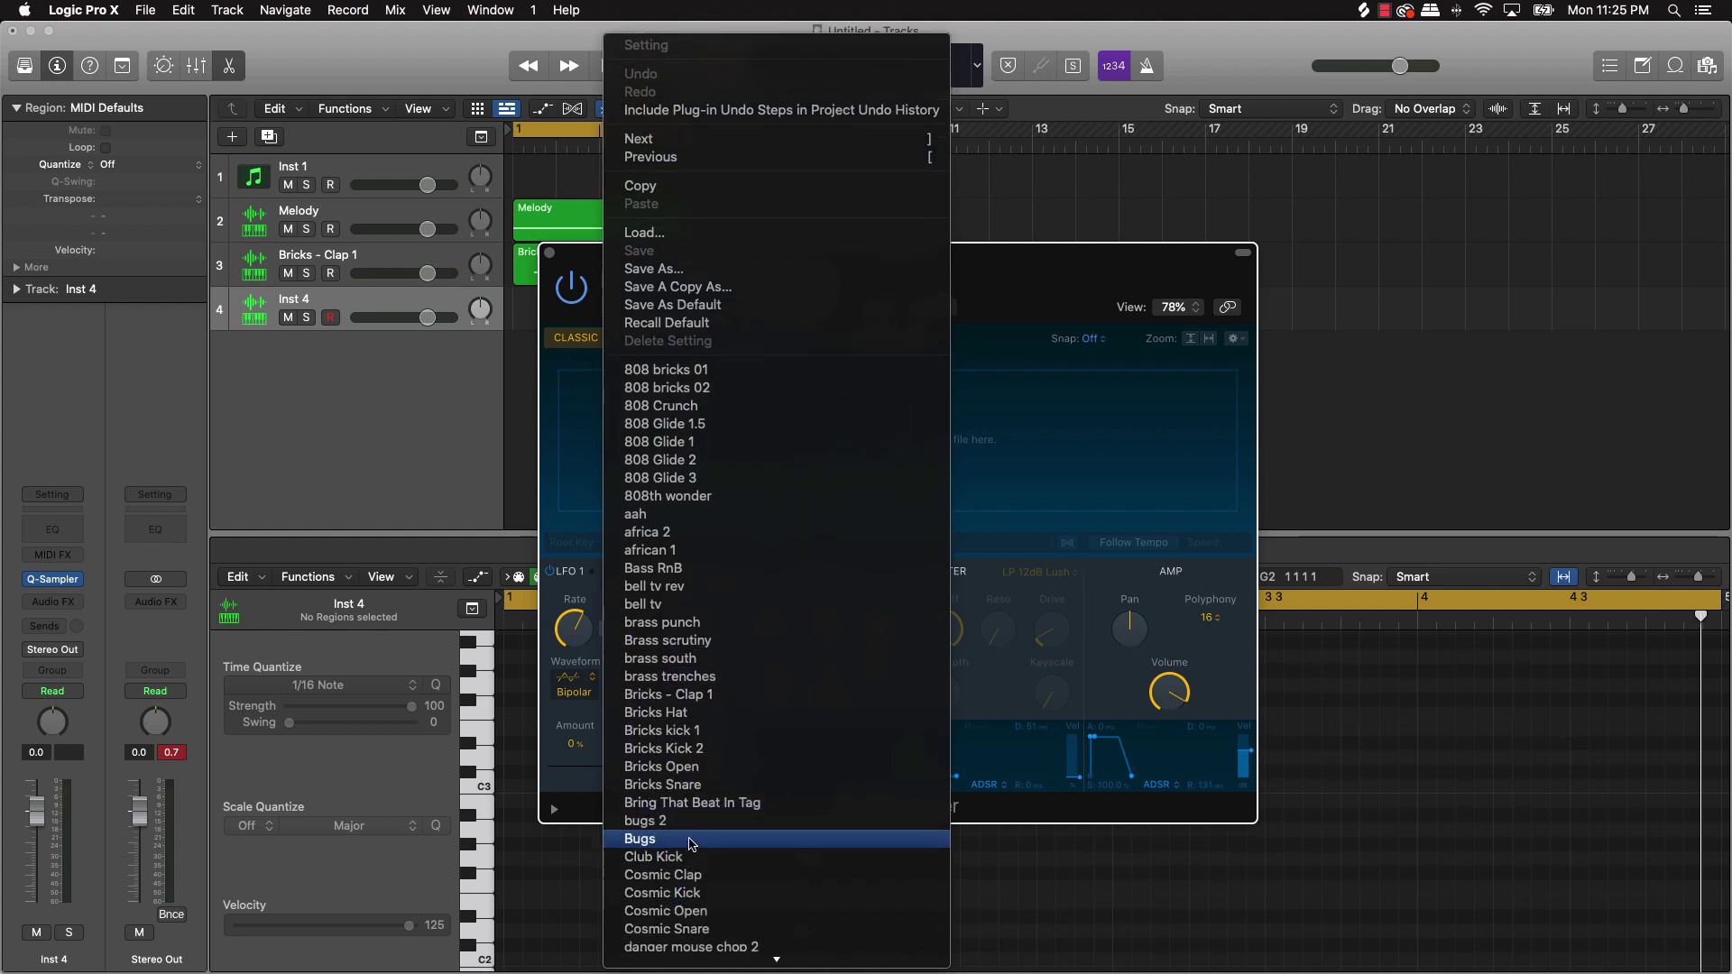
click(703, 717)
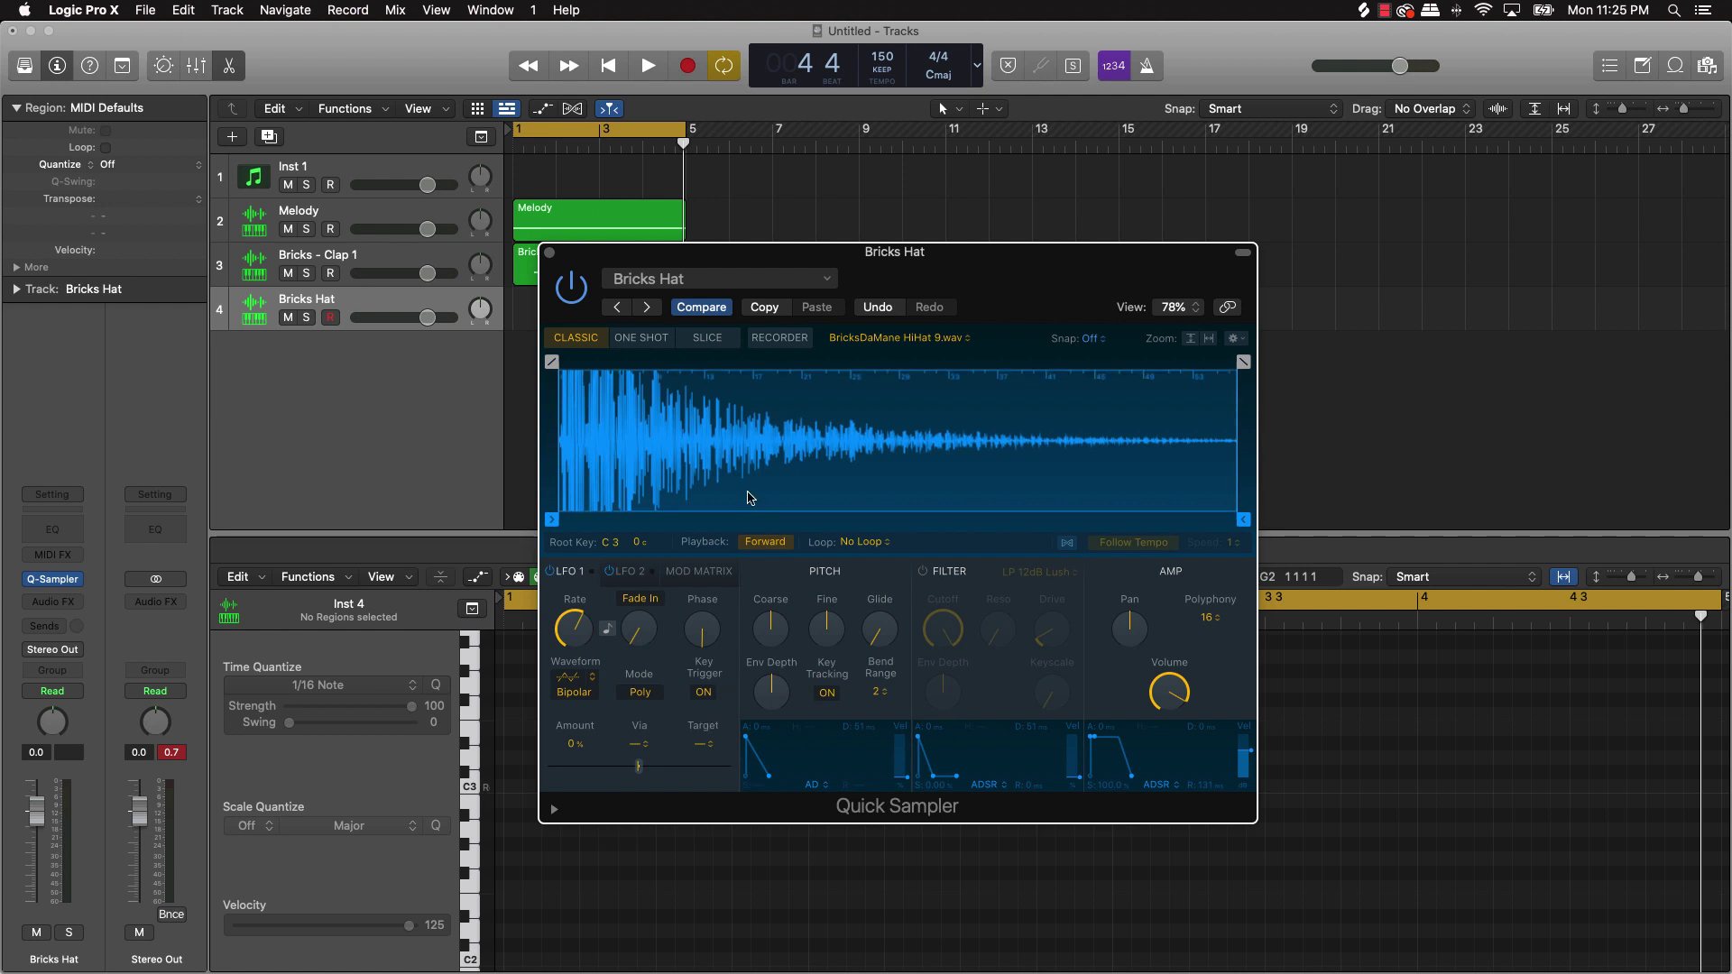
- Open the Step Sequencer for Bricks Hat and turn on hi-hat steps, including 13 and 15
click(551, 253)
key(Return)
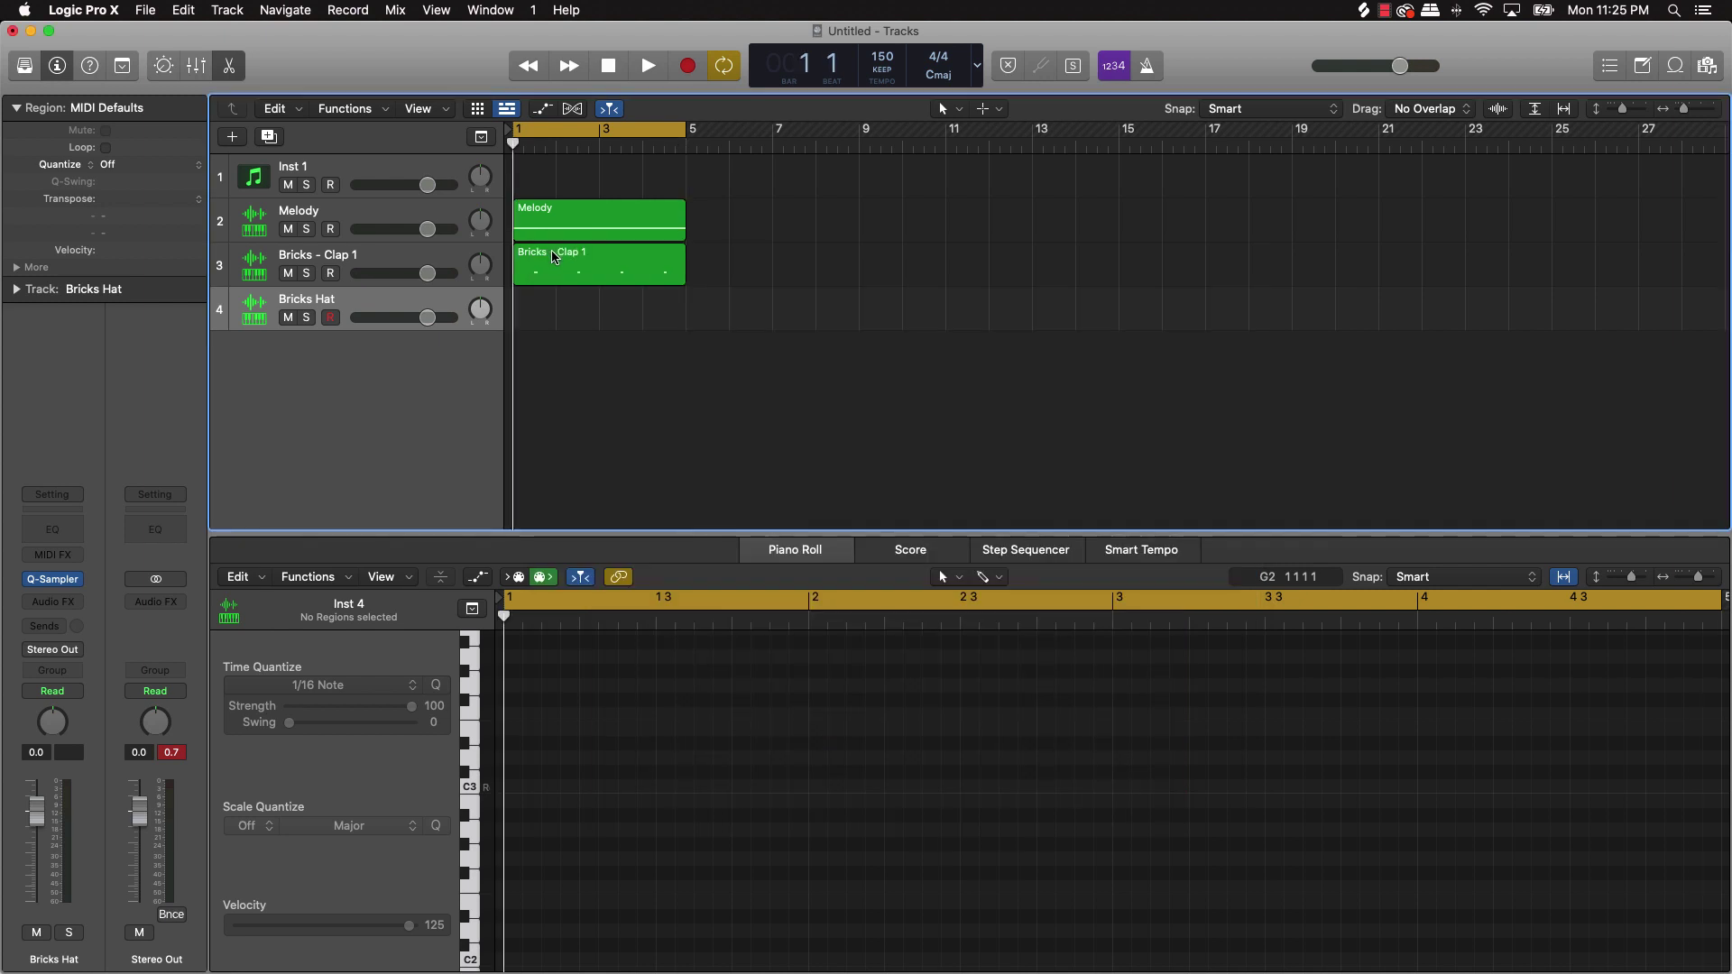
click(1010, 553)
click(535, 643)
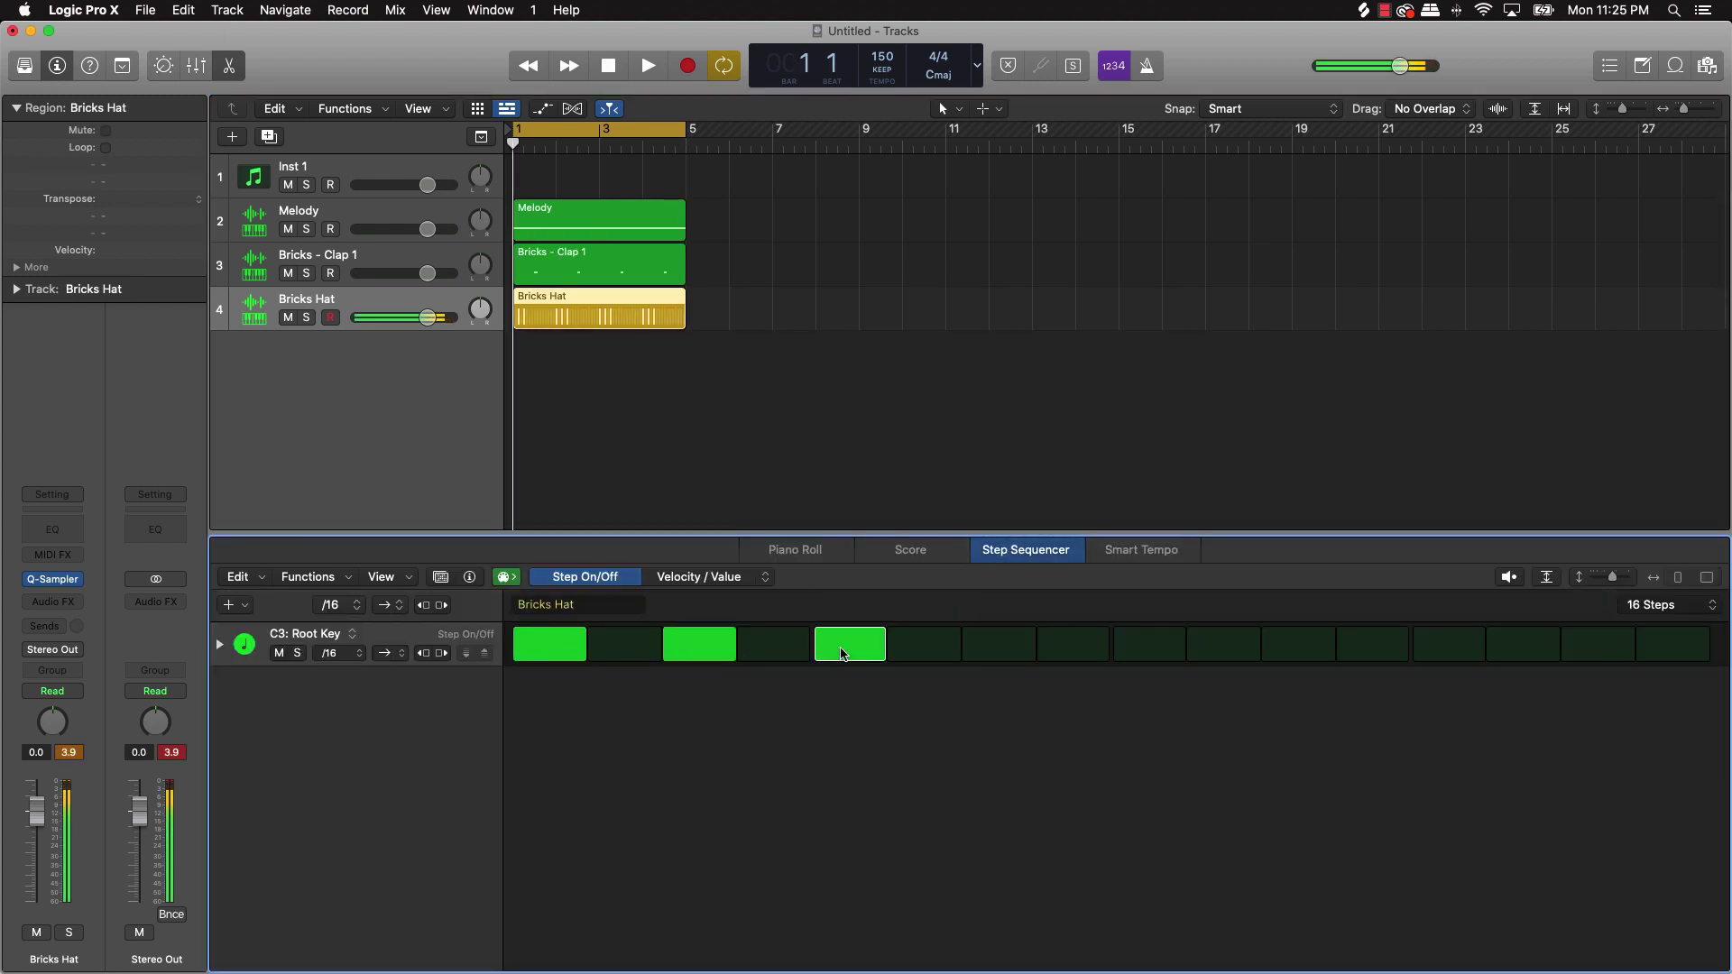
click(978, 655)
click(1290, 652)
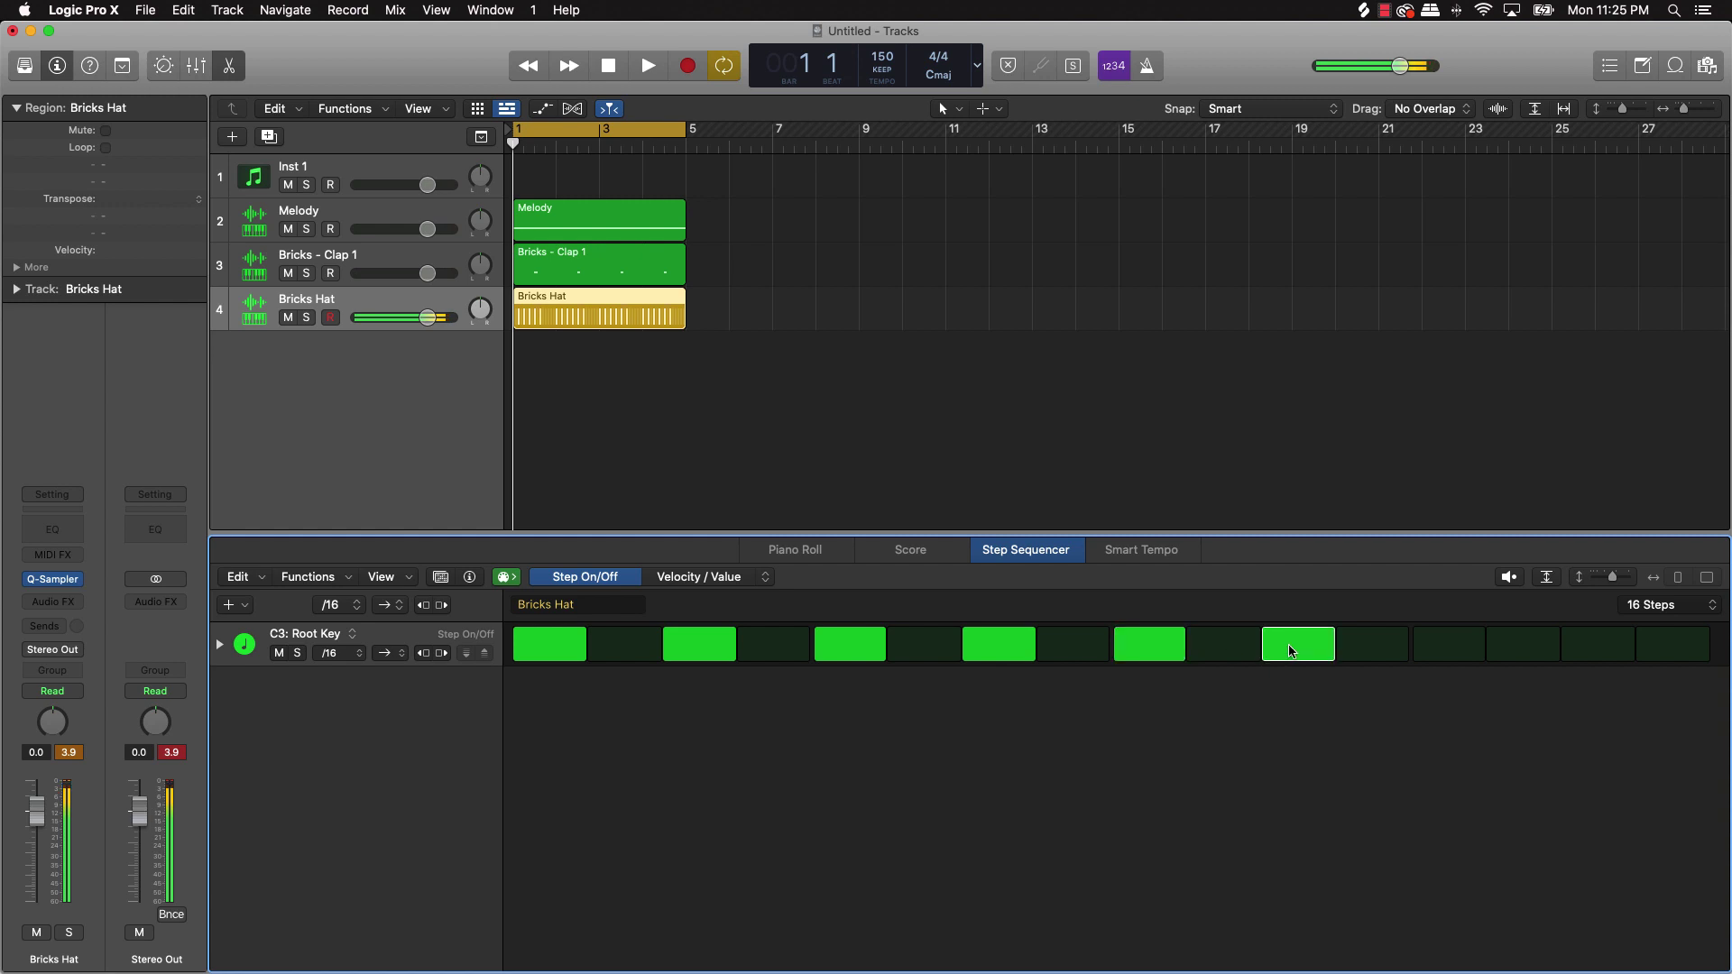
click(1463, 650)
click(1593, 642)
- Extend the hi-hat pattern to 64 steps, add extra hits, and audition it
click(1669, 605)
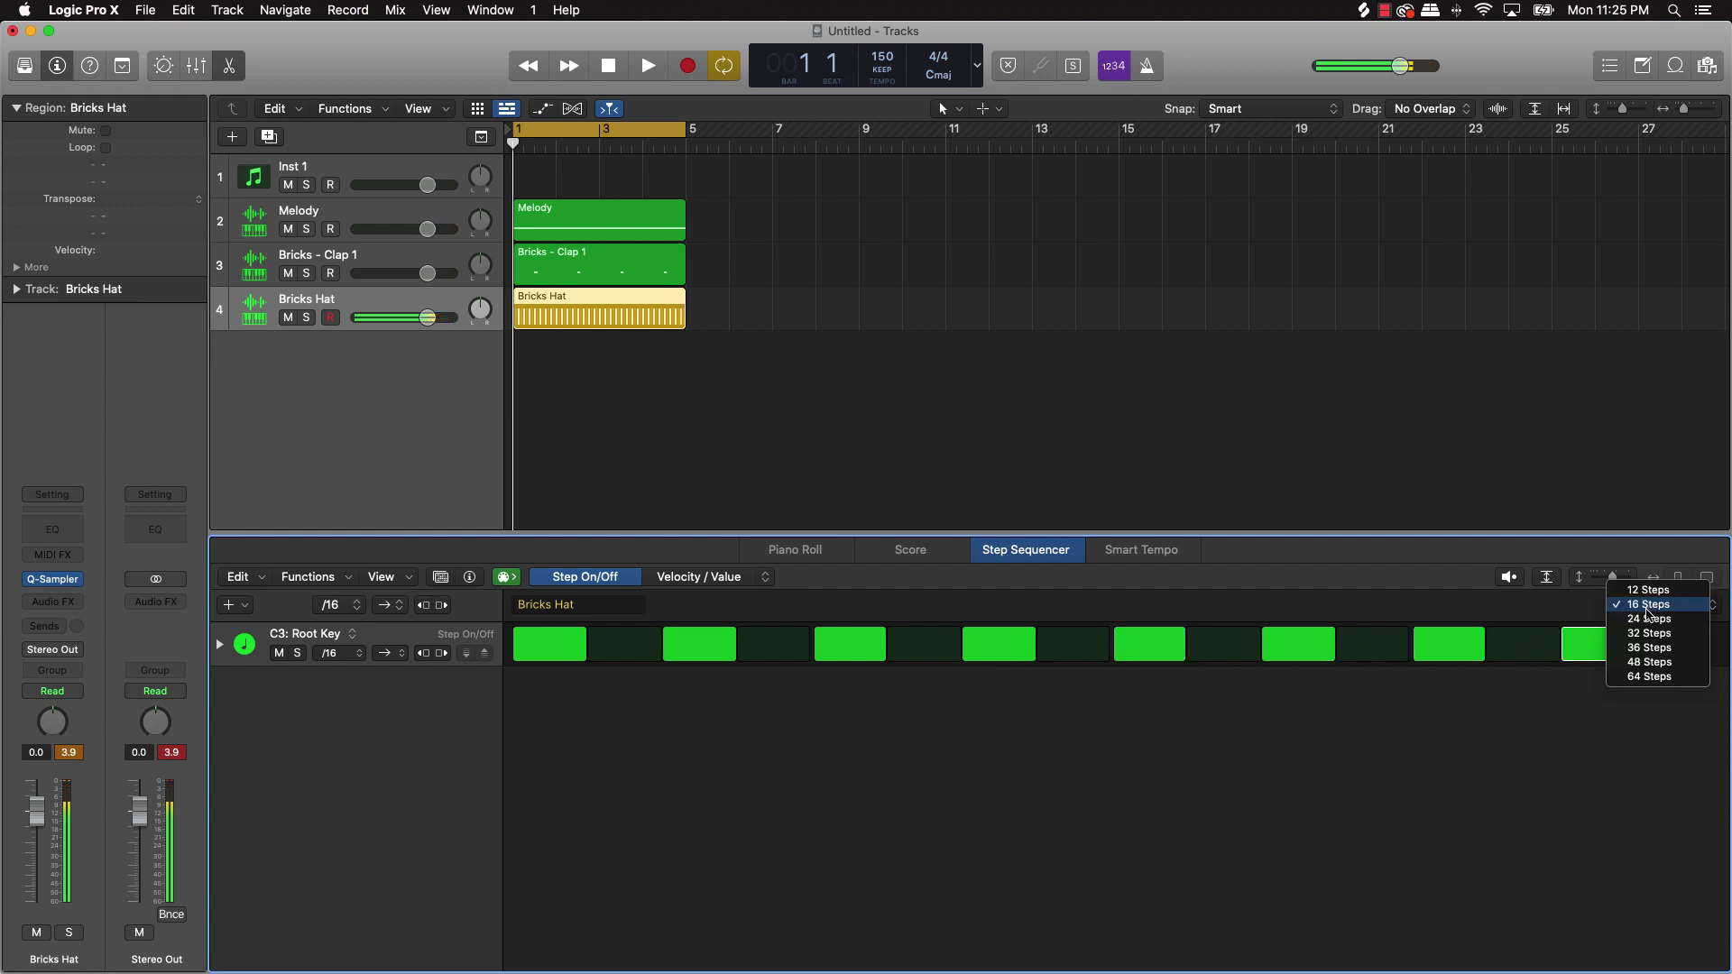
click(1656, 675)
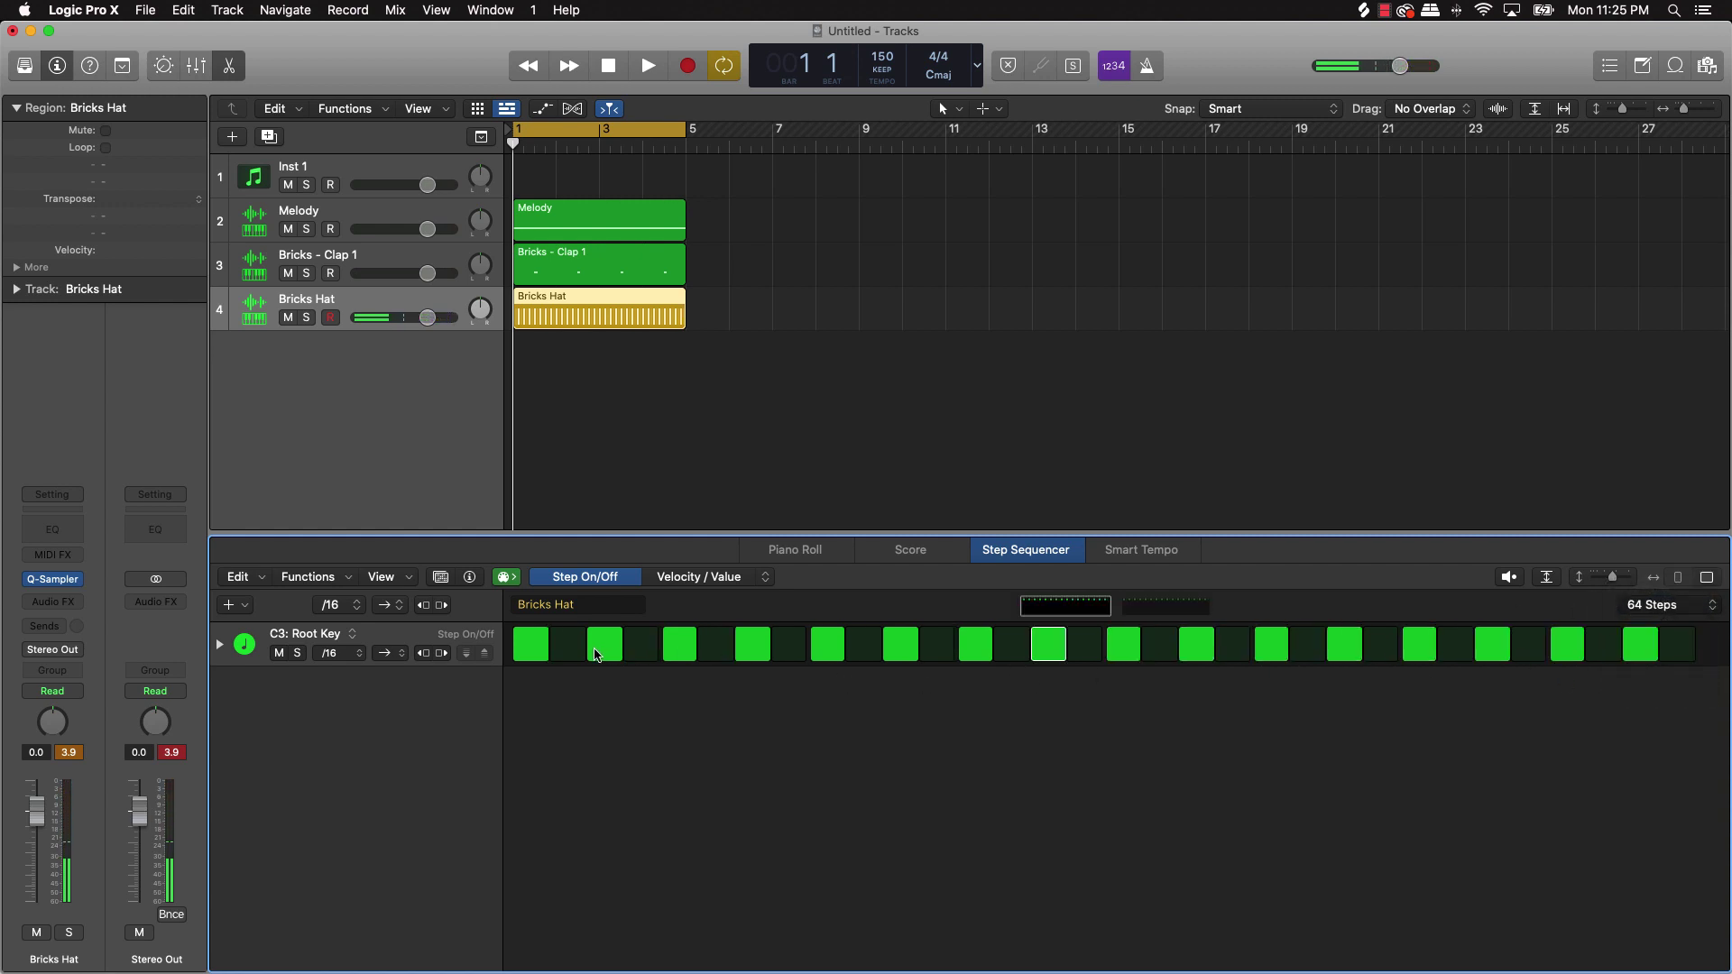
click(566, 644)
key(space)
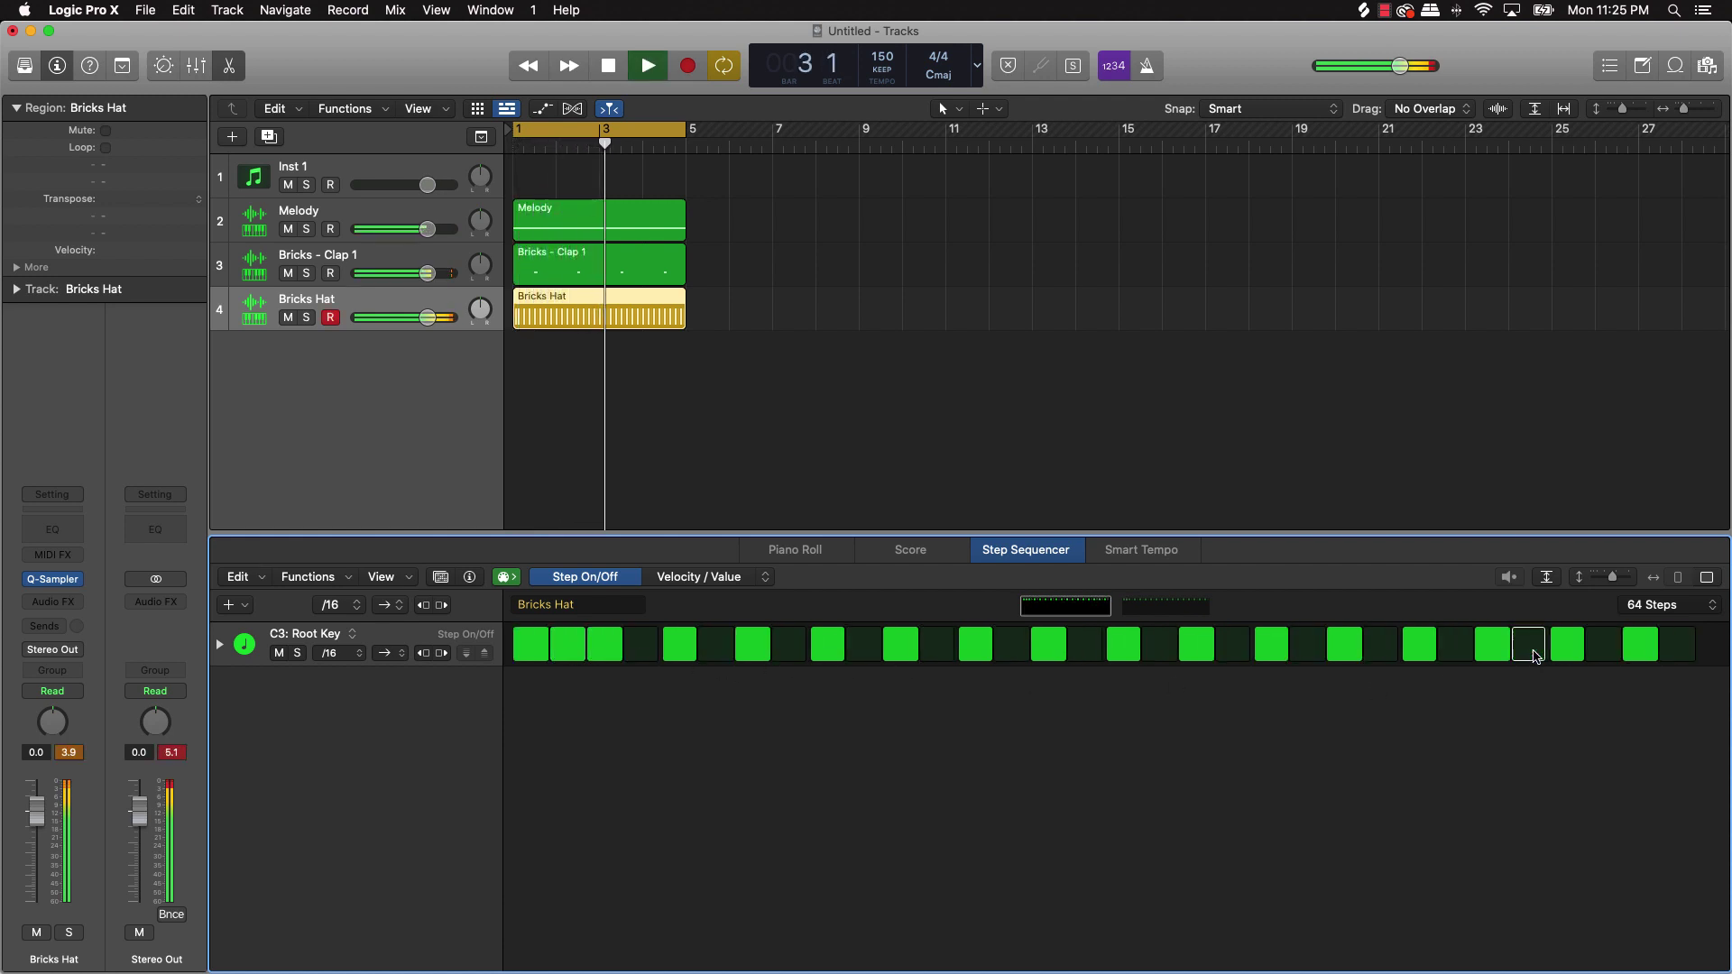
key(Return)
key(space)
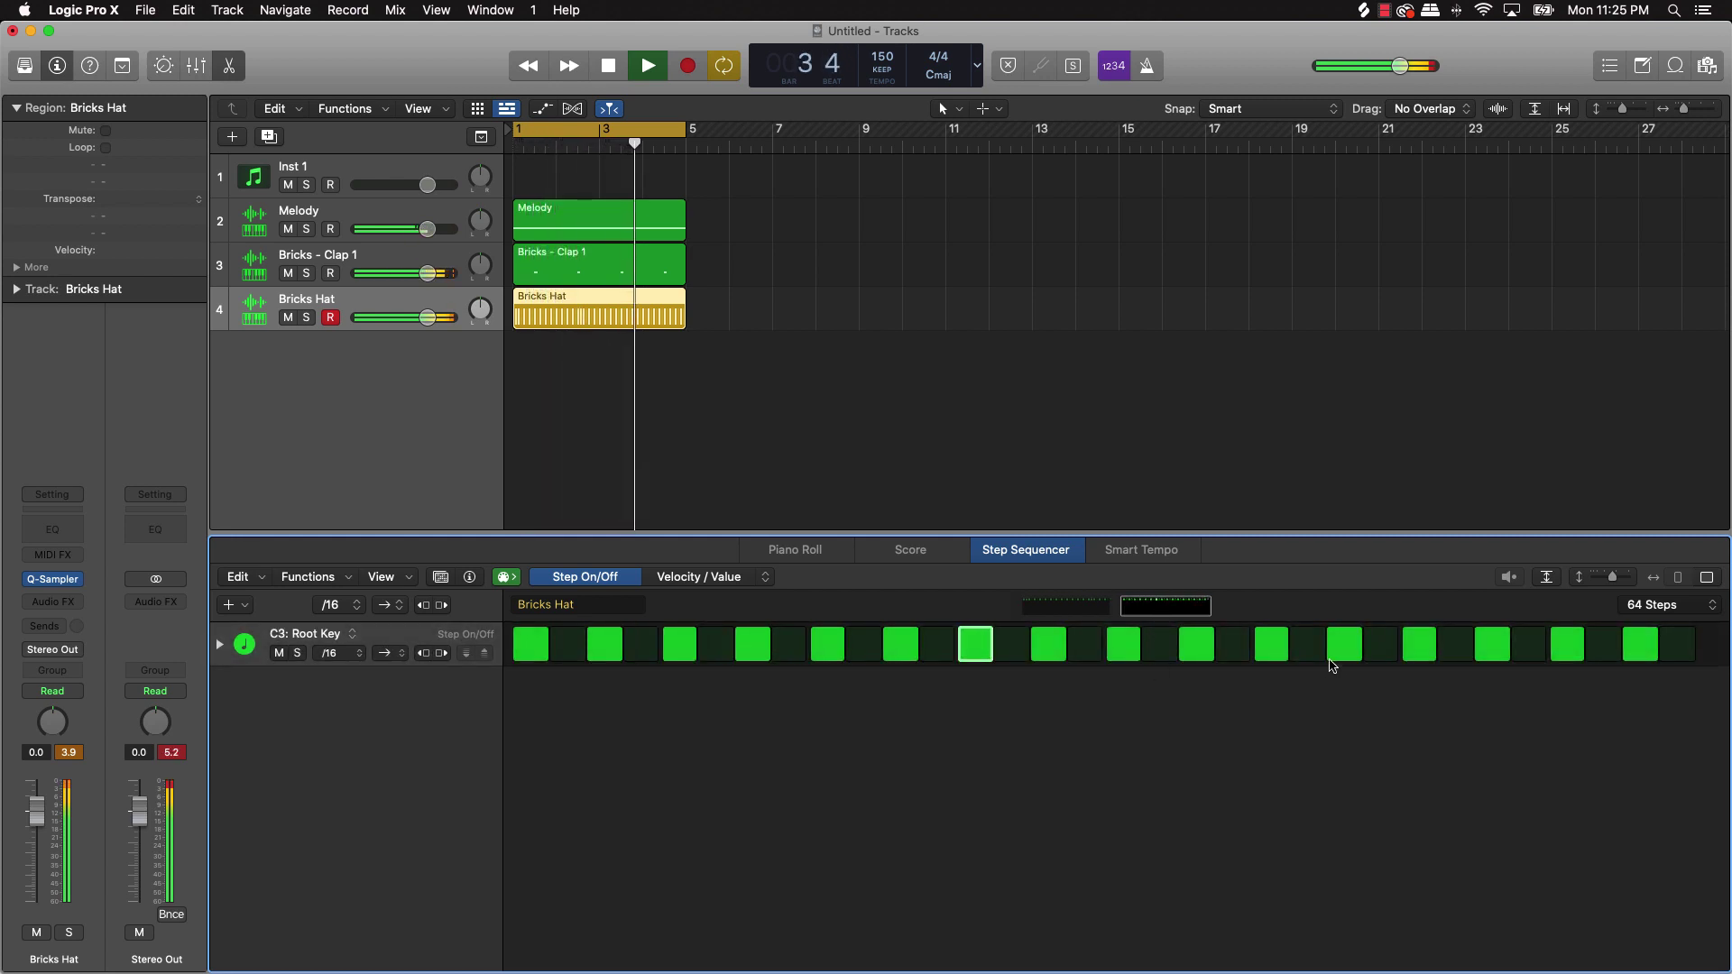
click(1599, 644)
key(space)
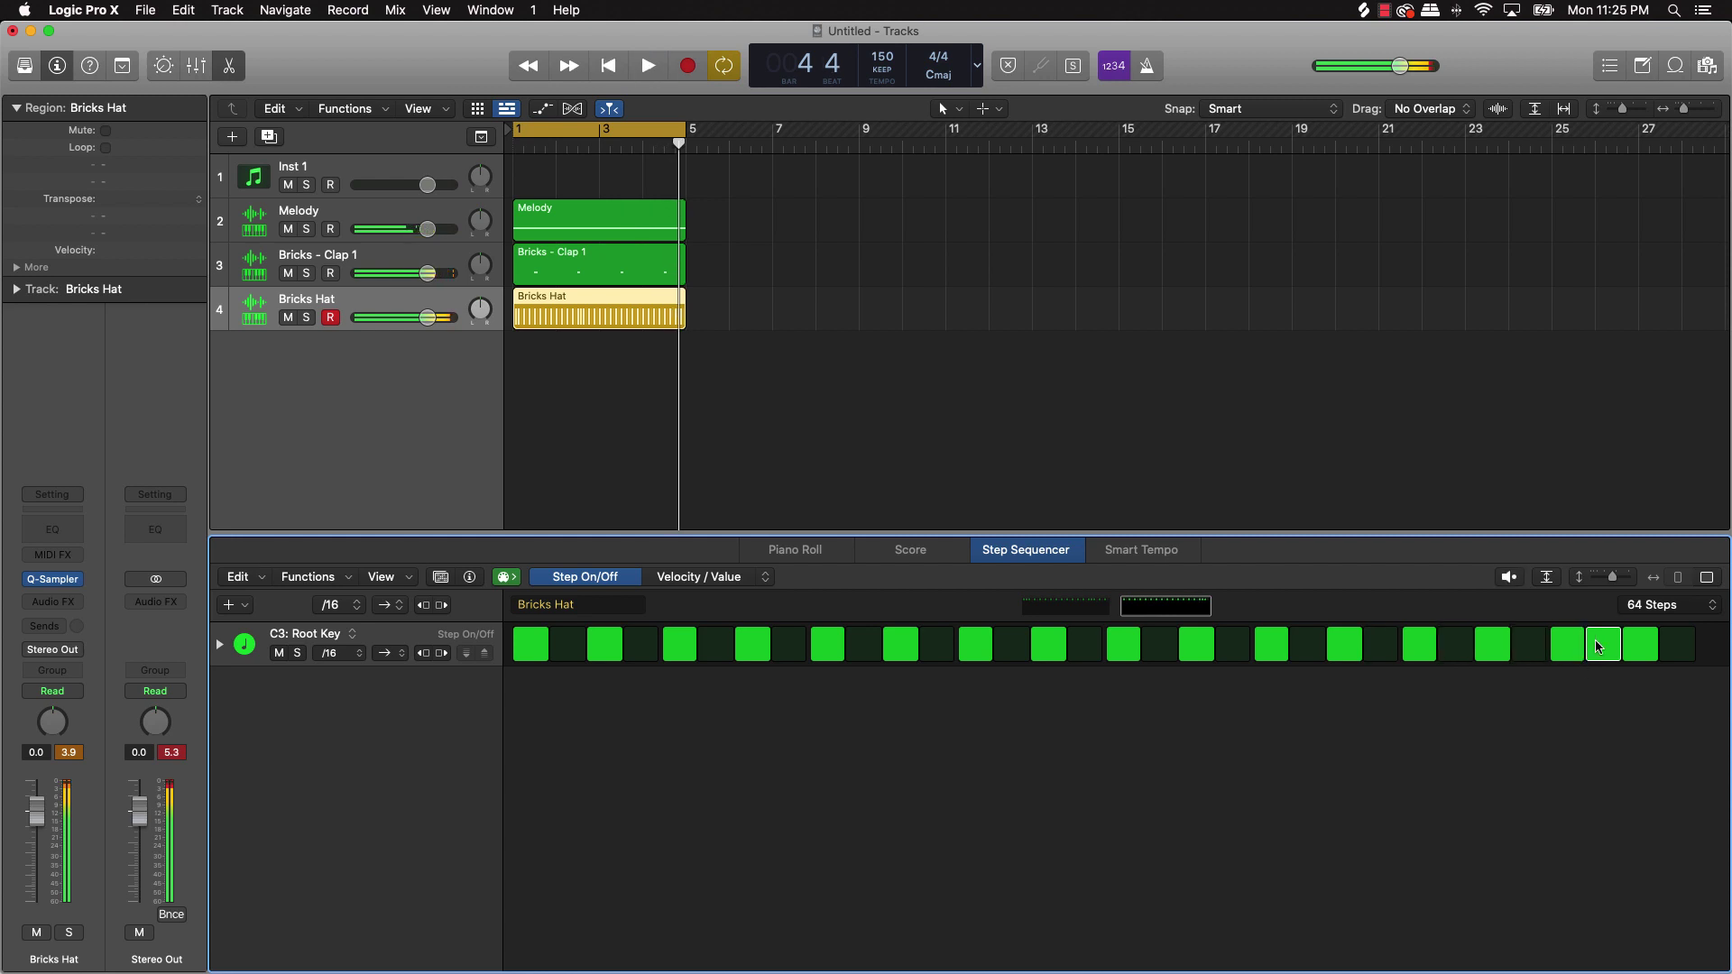
click(1381, 654)
key(space)
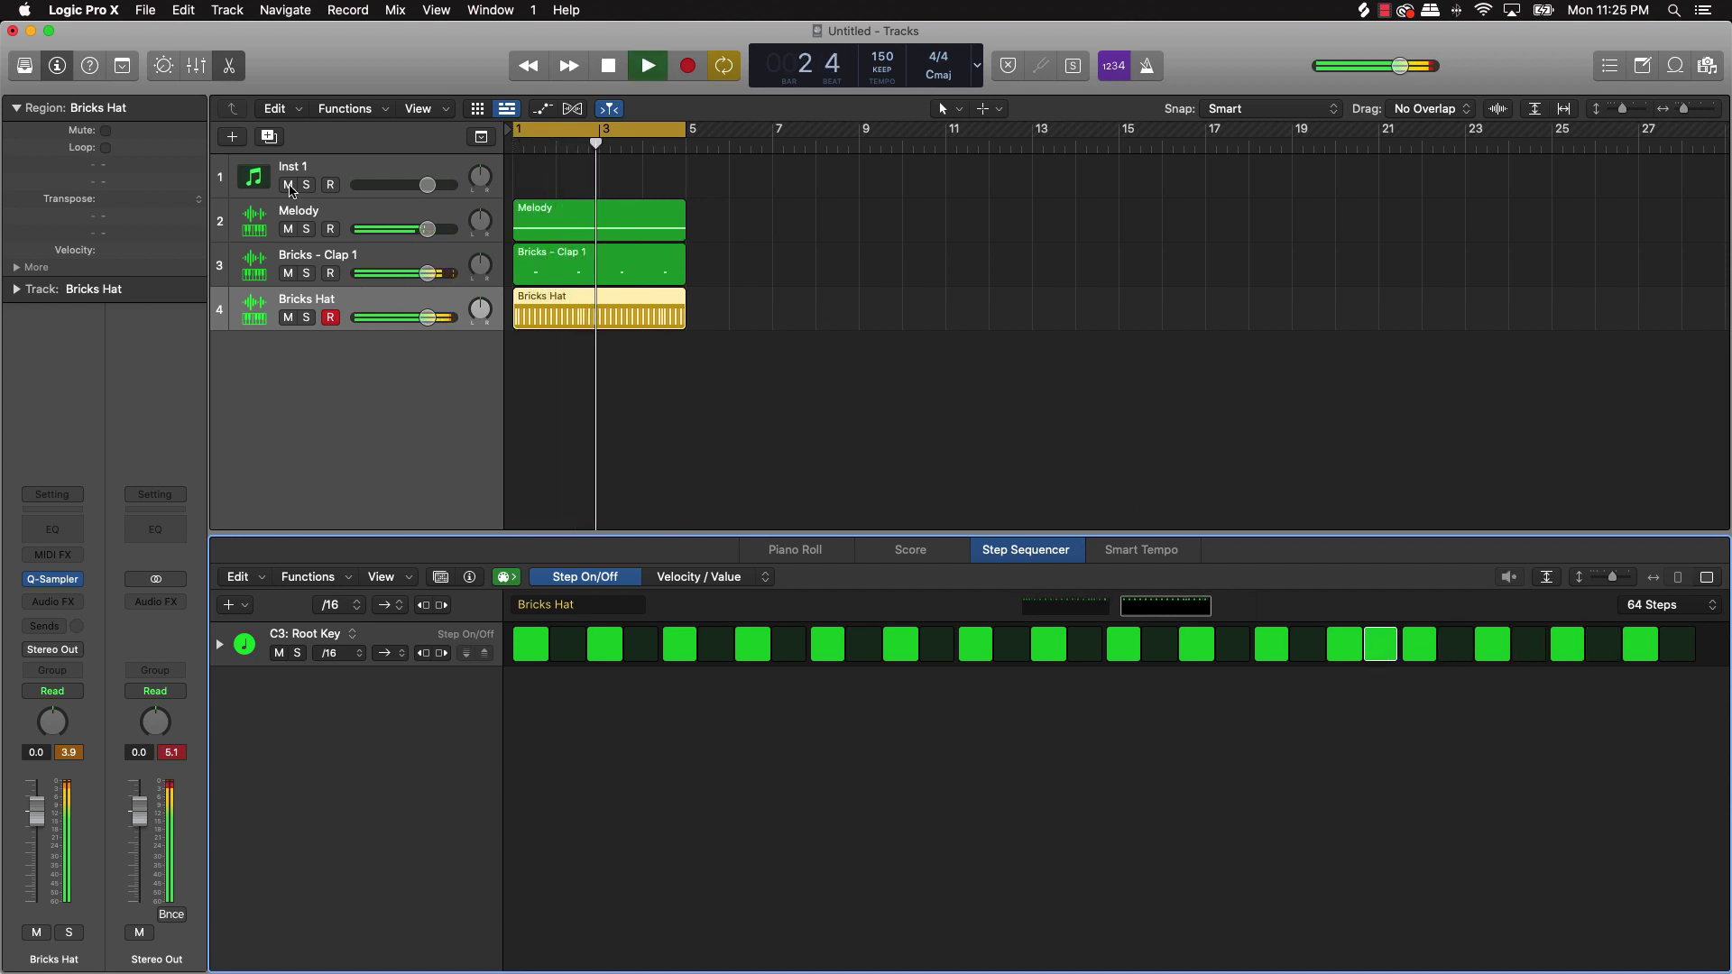
click(354, 218)
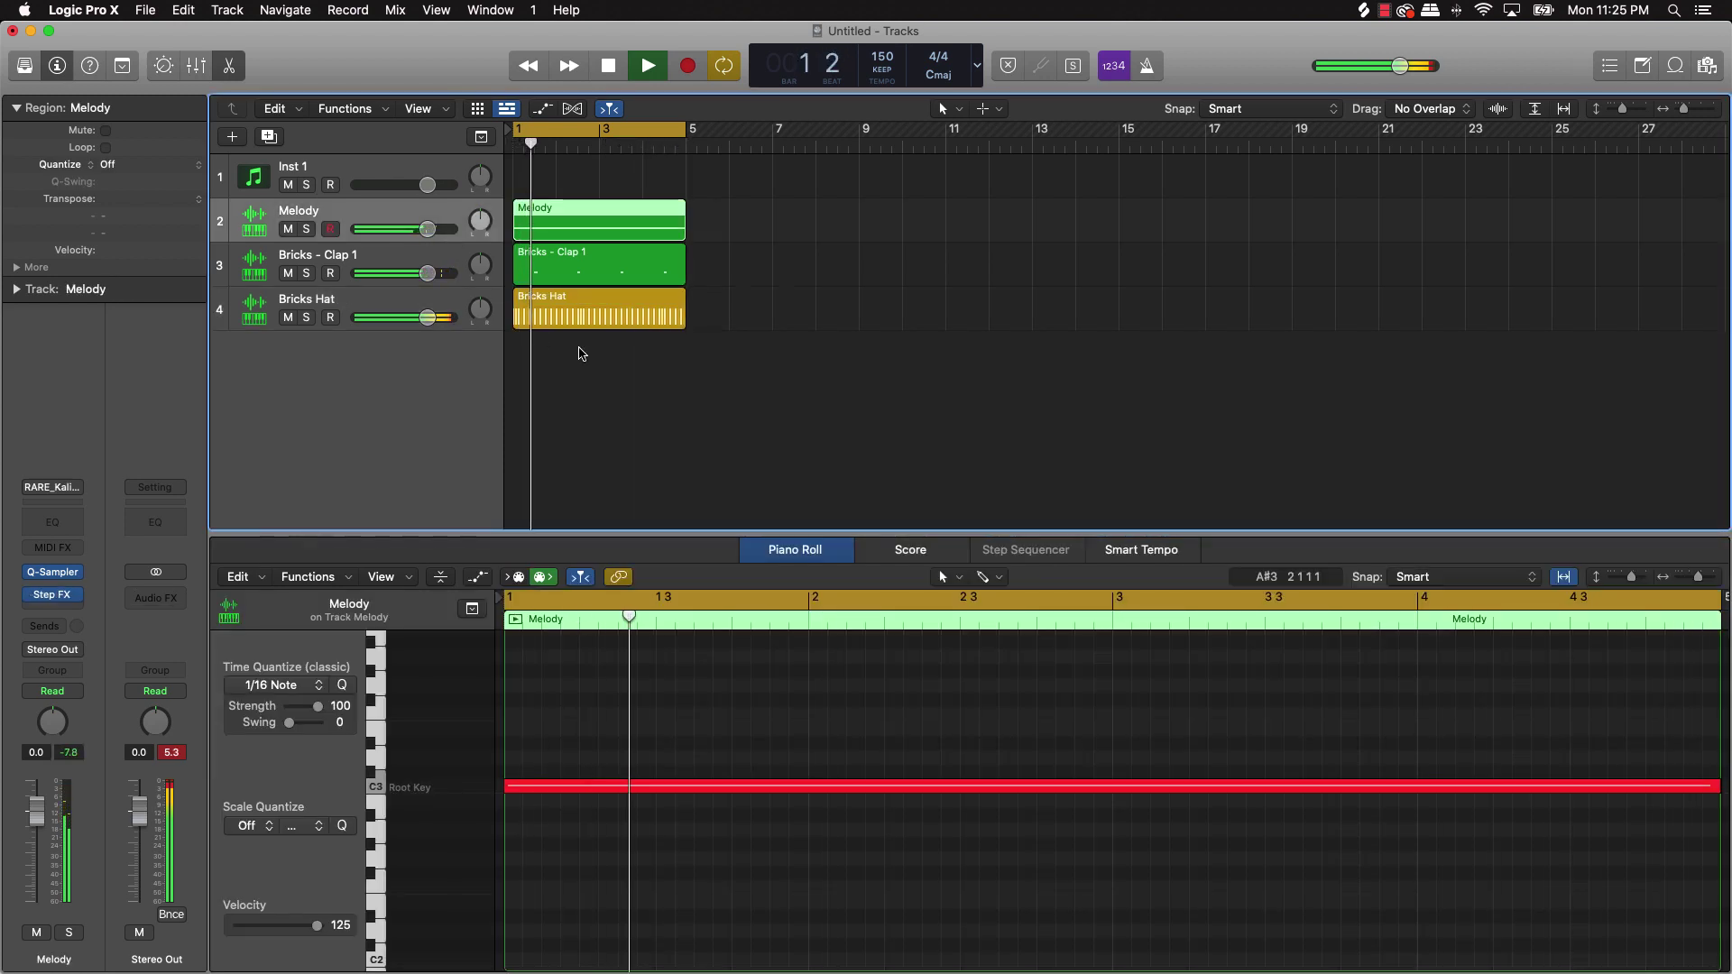
- Lower the Bricks Hat volume slightly and bring back the Melody's Step FX window
key(space)
click(700, 404)
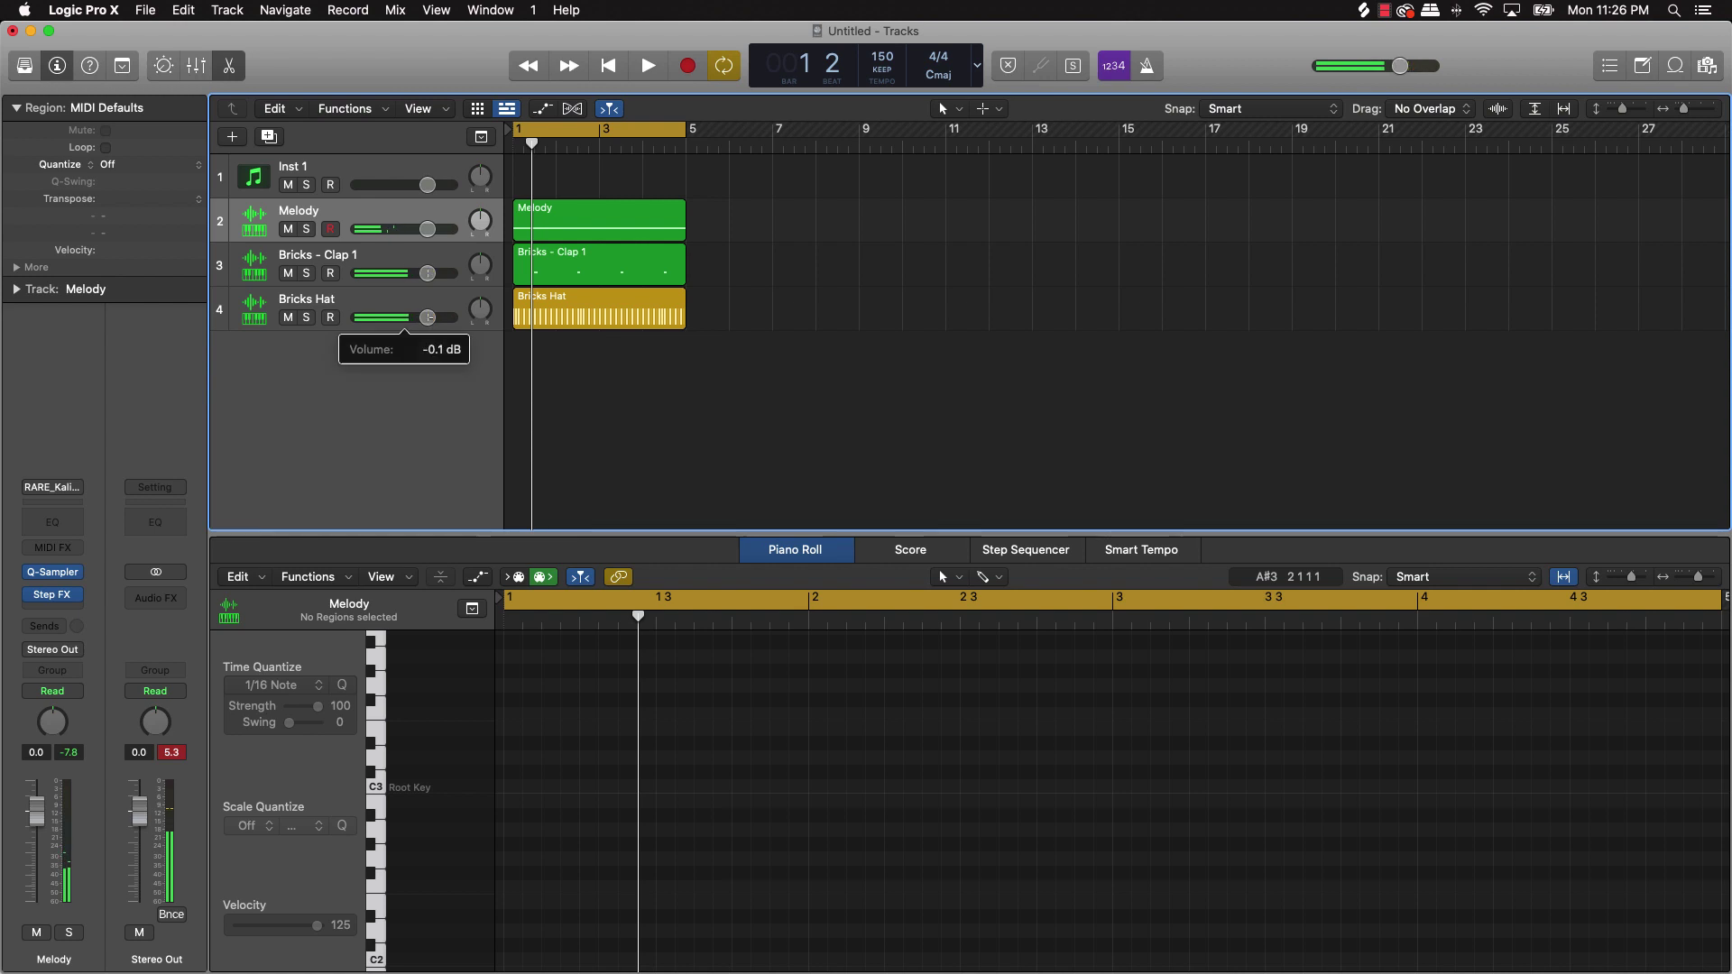
drag(427, 278, 423, 276)
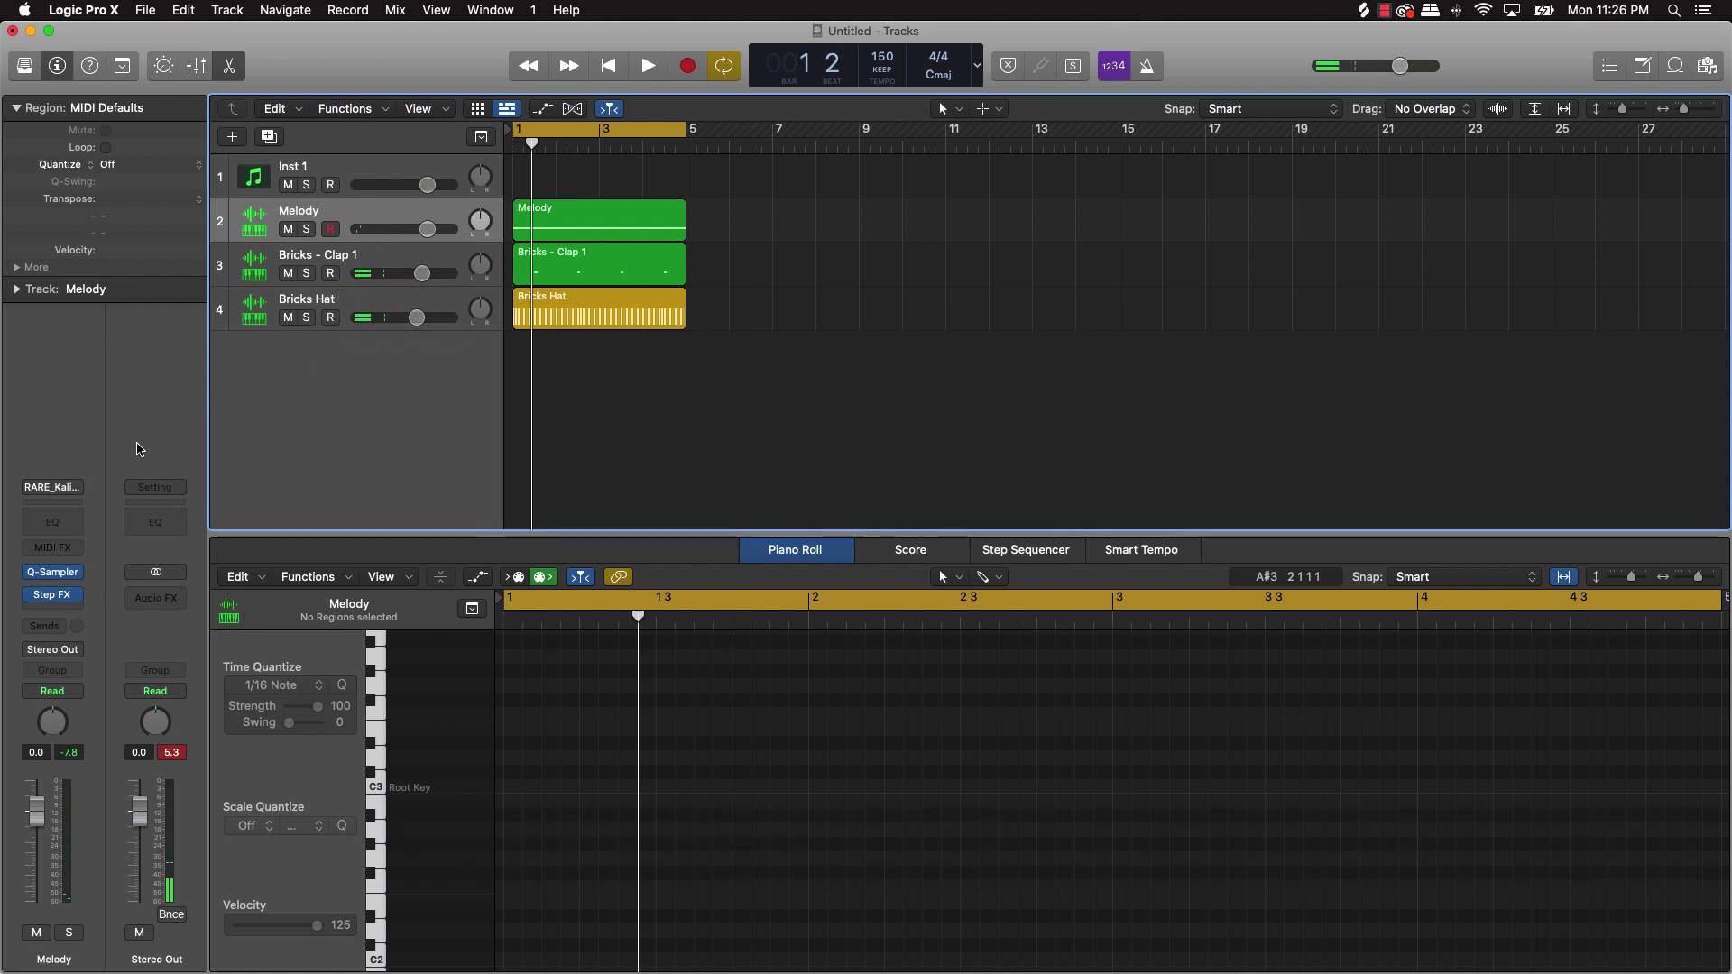
click(56, 593)
click(106, 539)
click(55, 597)
click(54, 597)
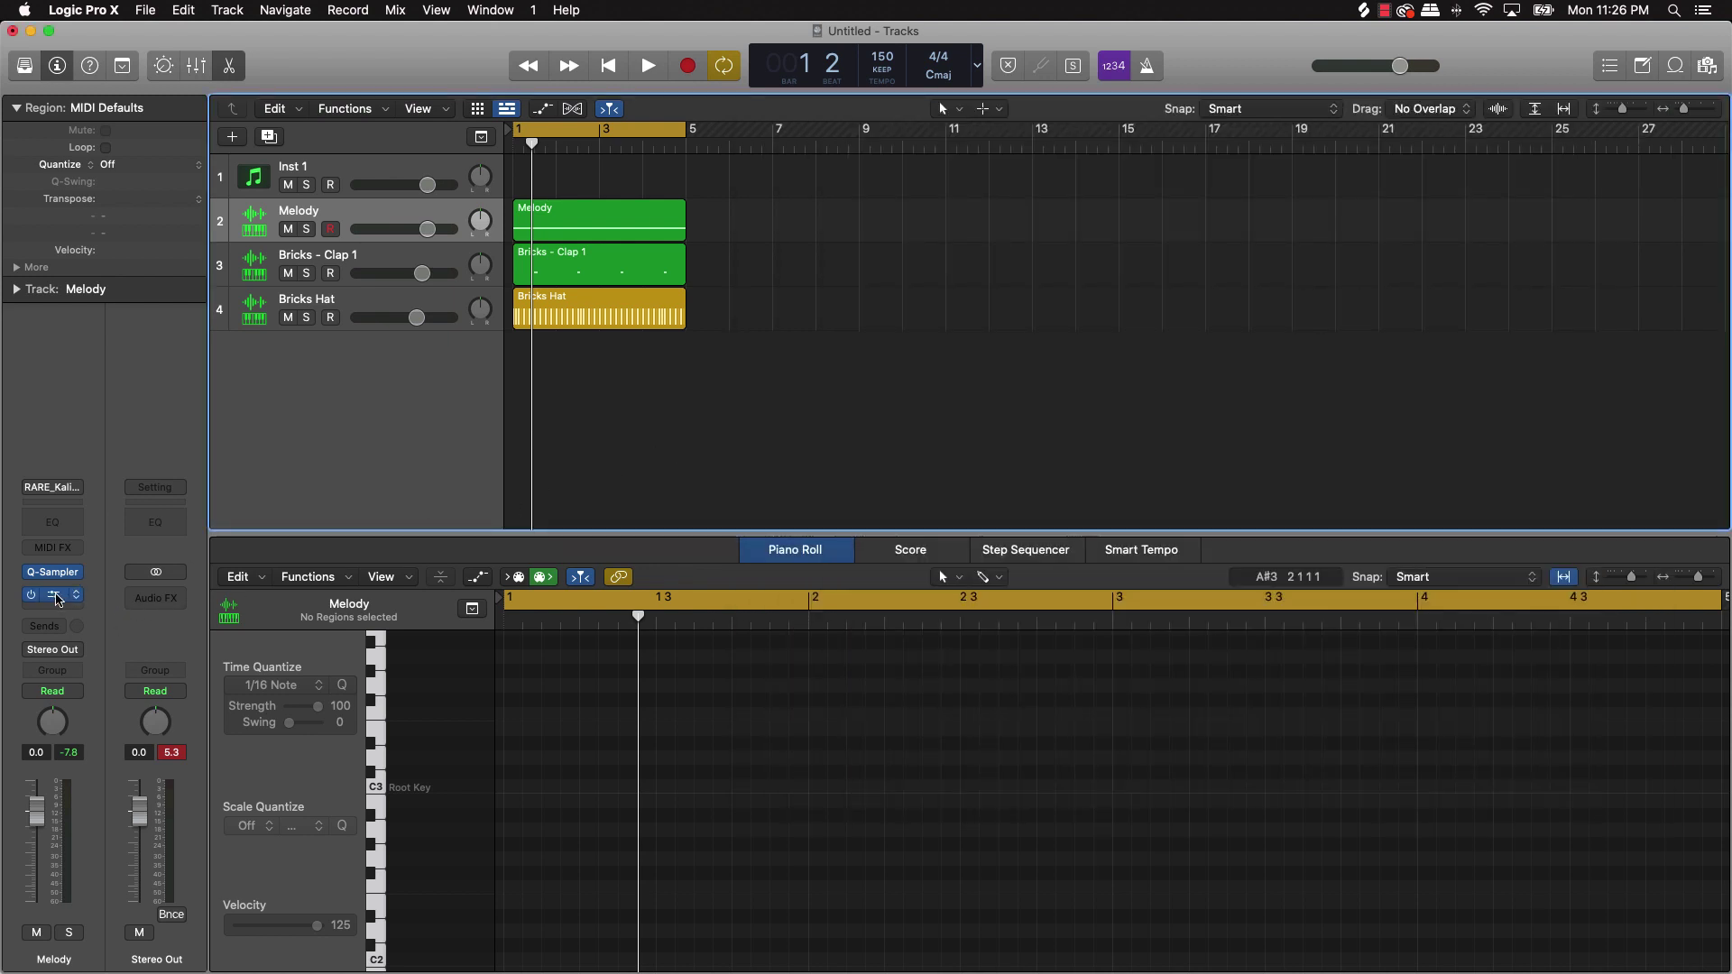
key(super+z)
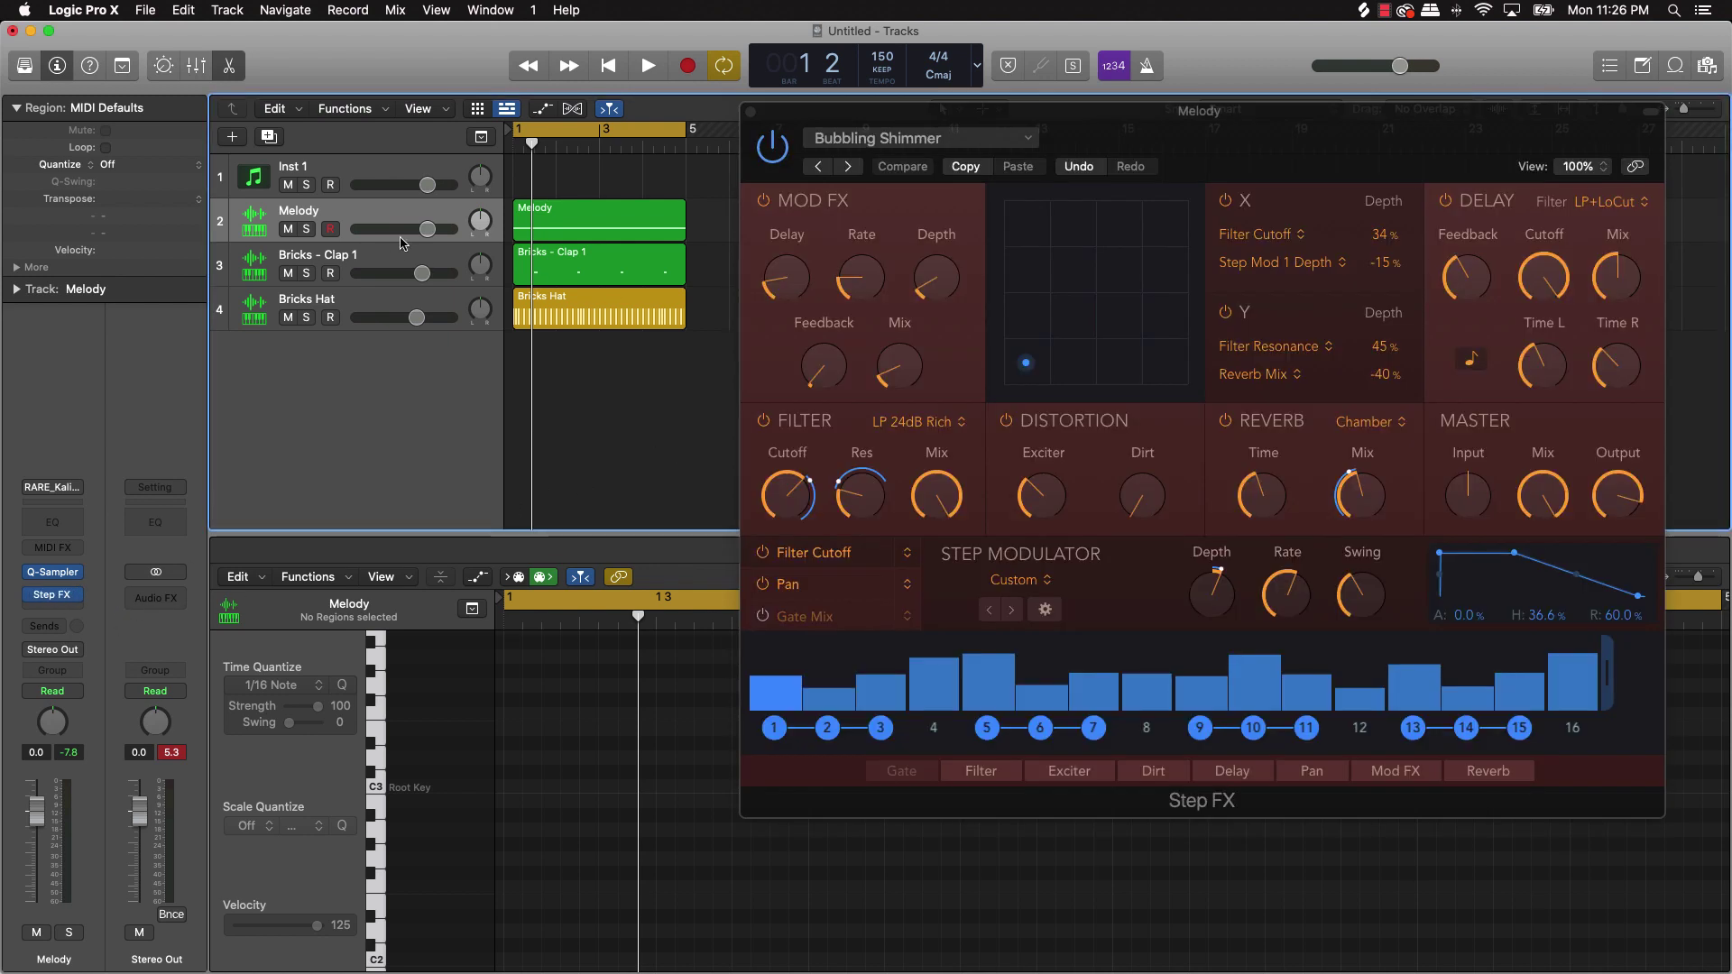
- Load Step FX preset Deep Cavern, step on to Deep Dub, and add a Channel EQ to Melody
click(911, 138)
mouse_move(953, 496)
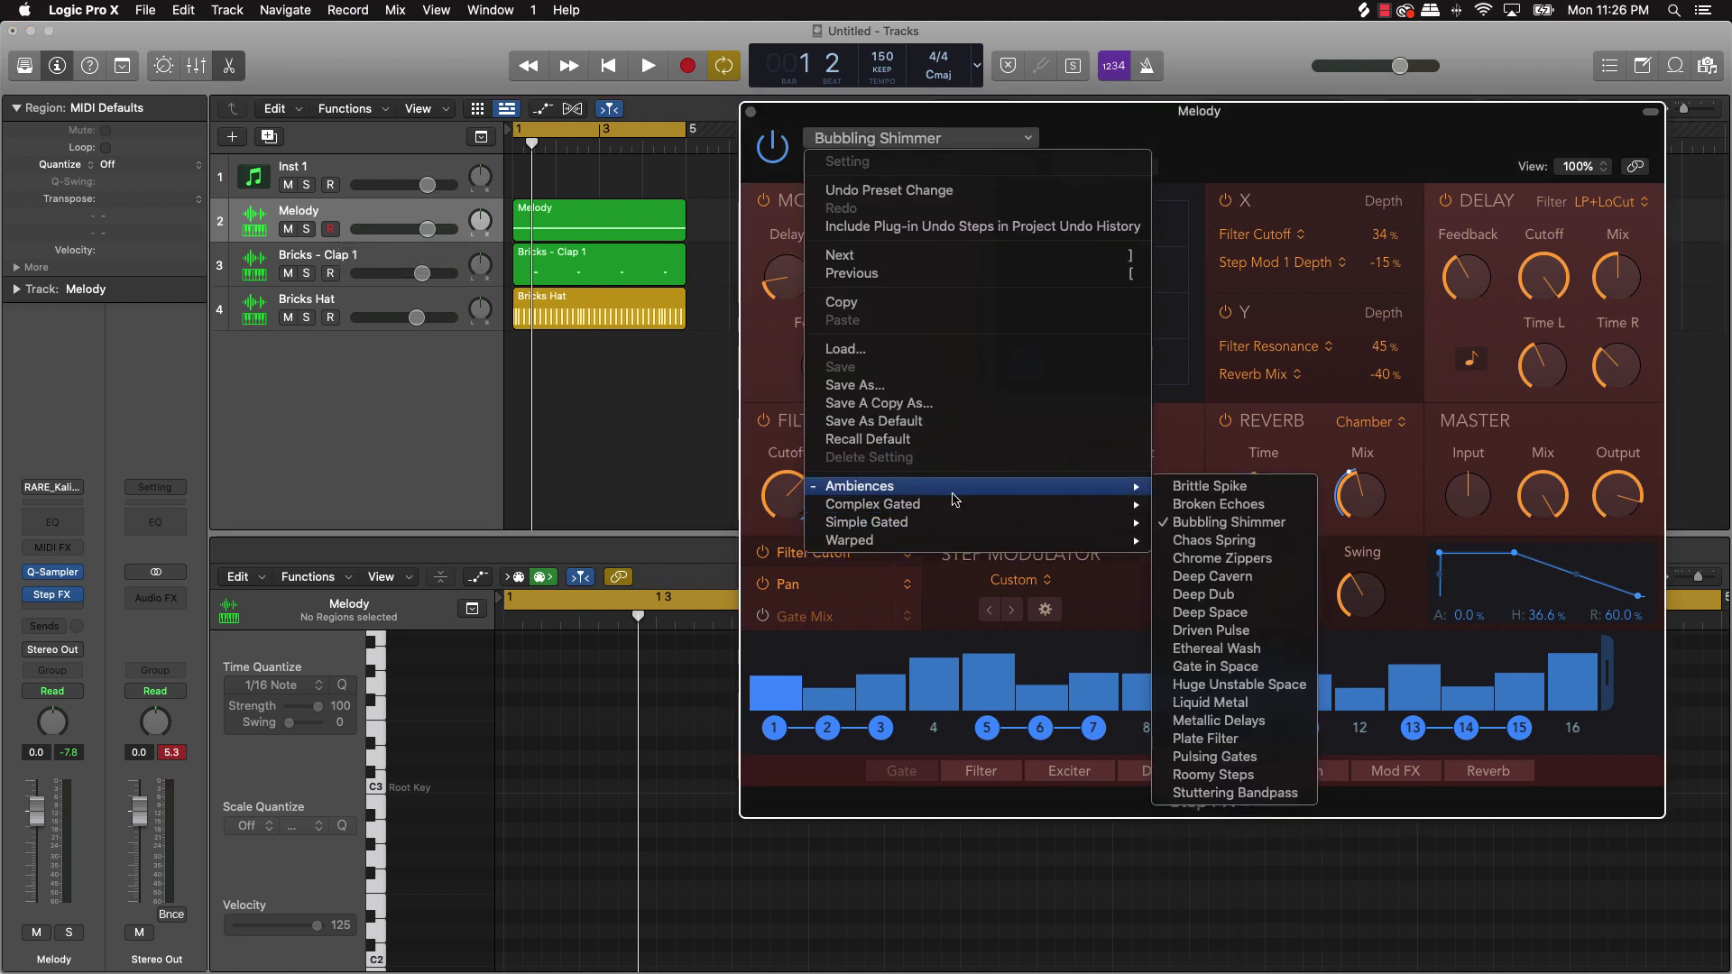
click(1245, 578)
key(space)
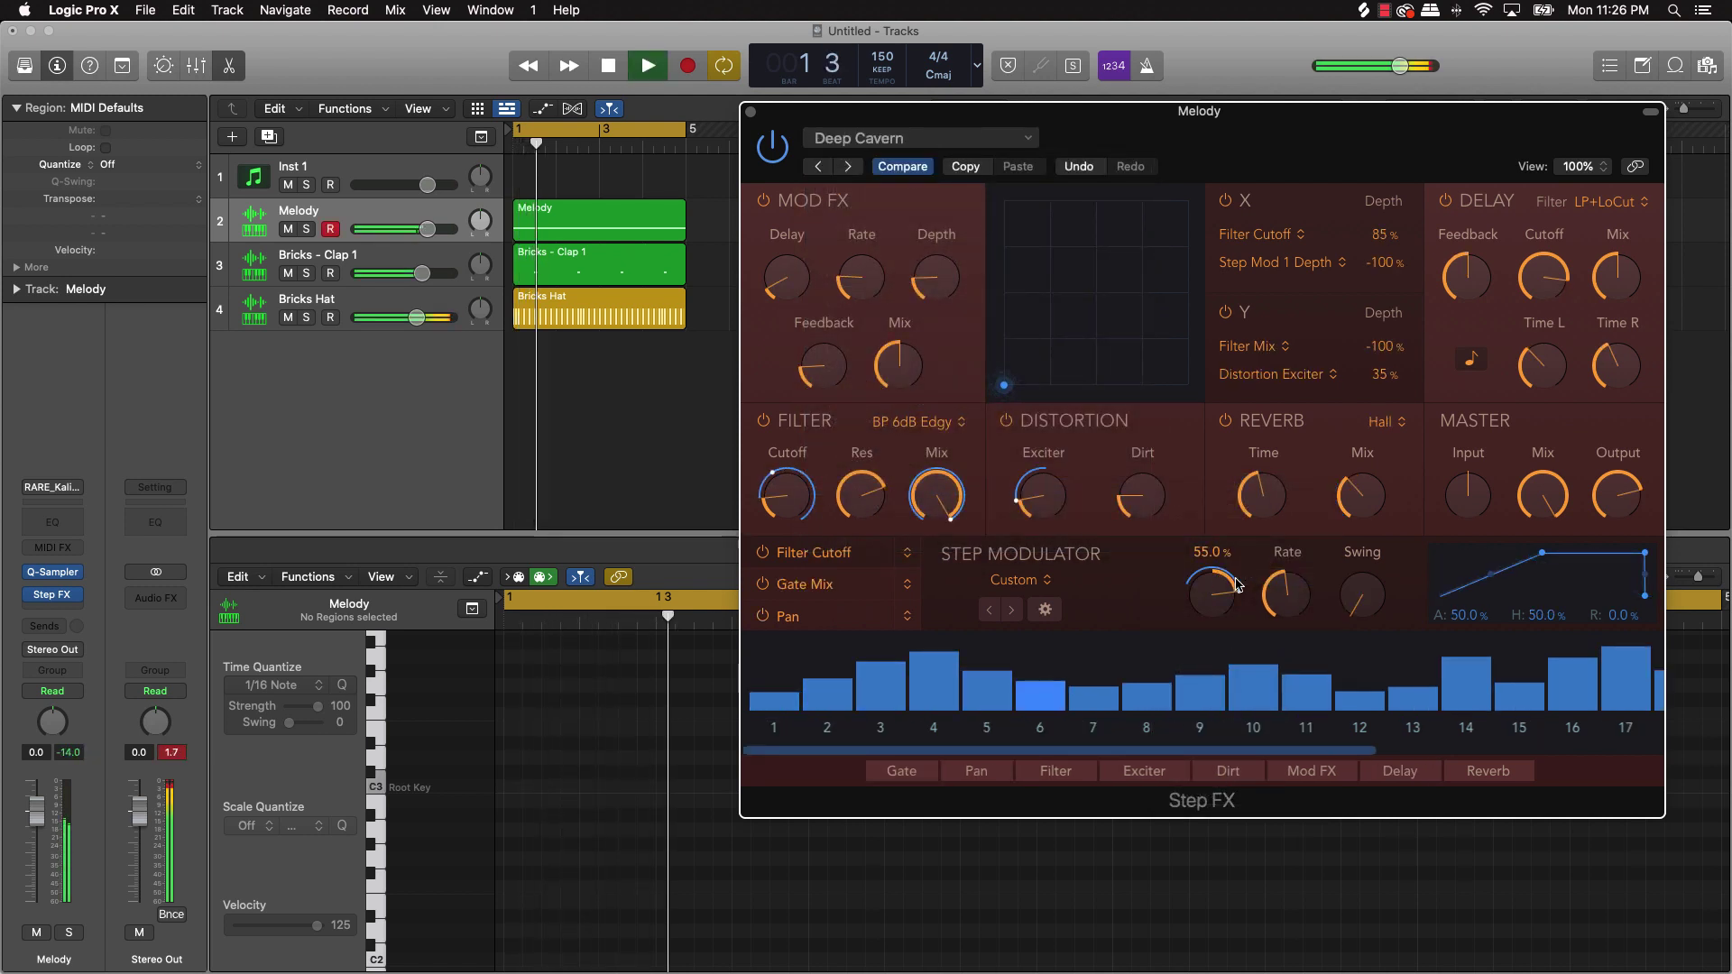
click(849, 167)
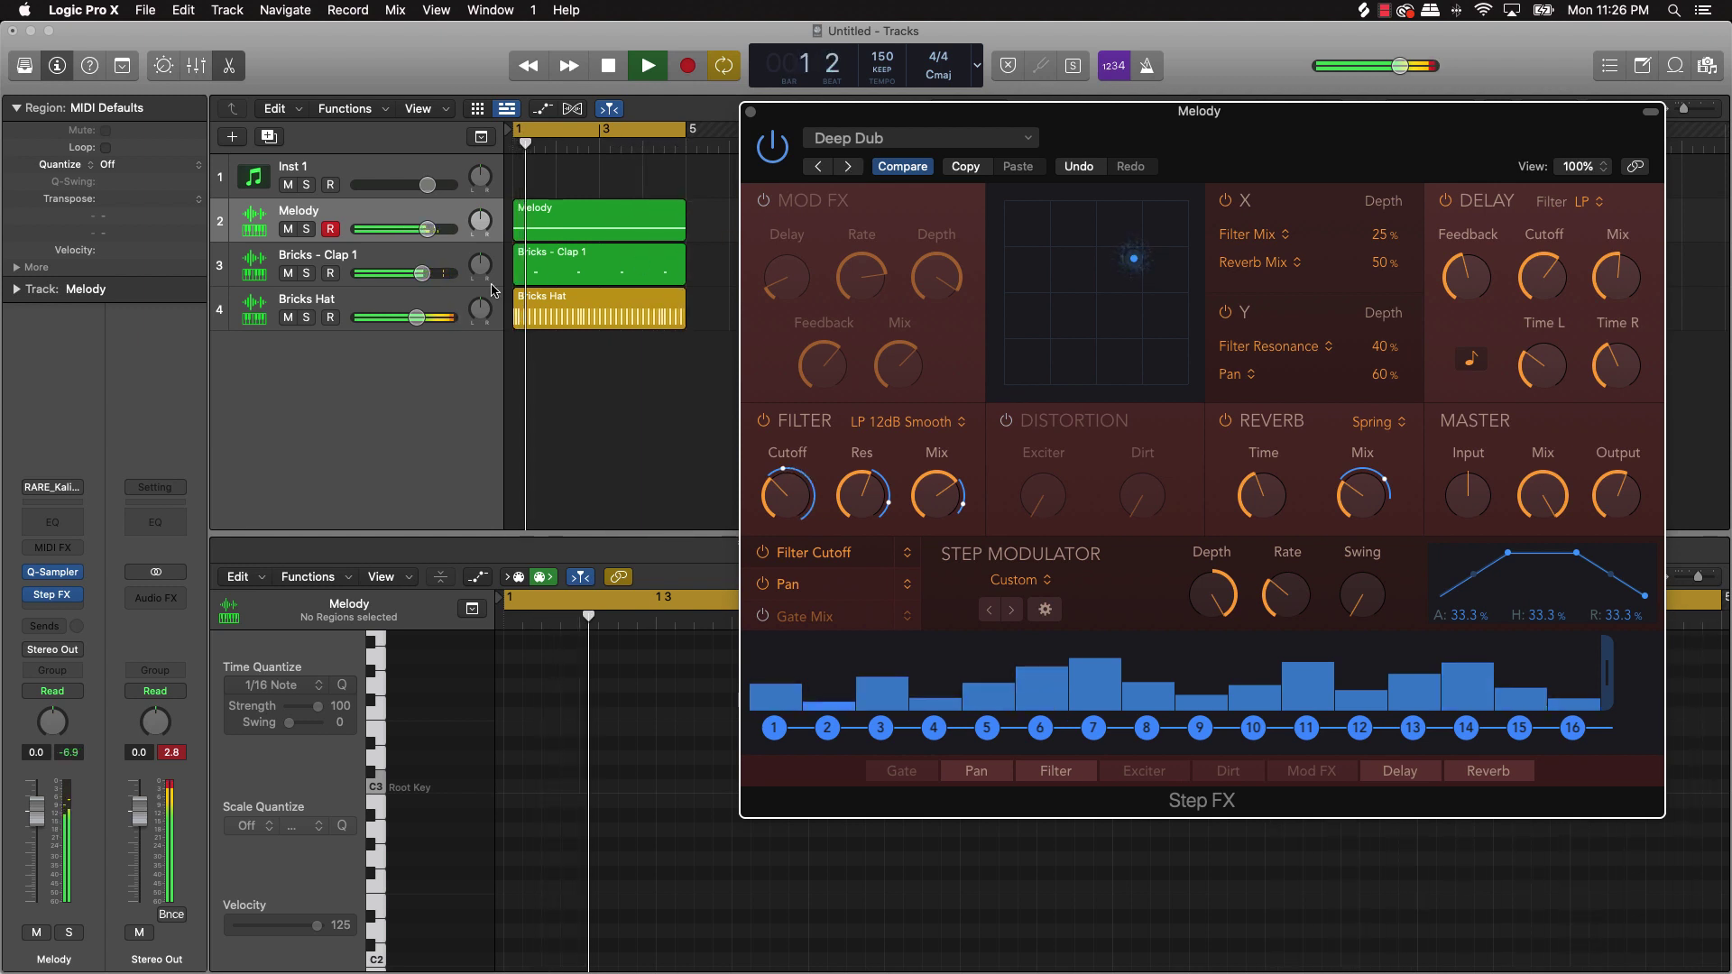
click(51, 521)
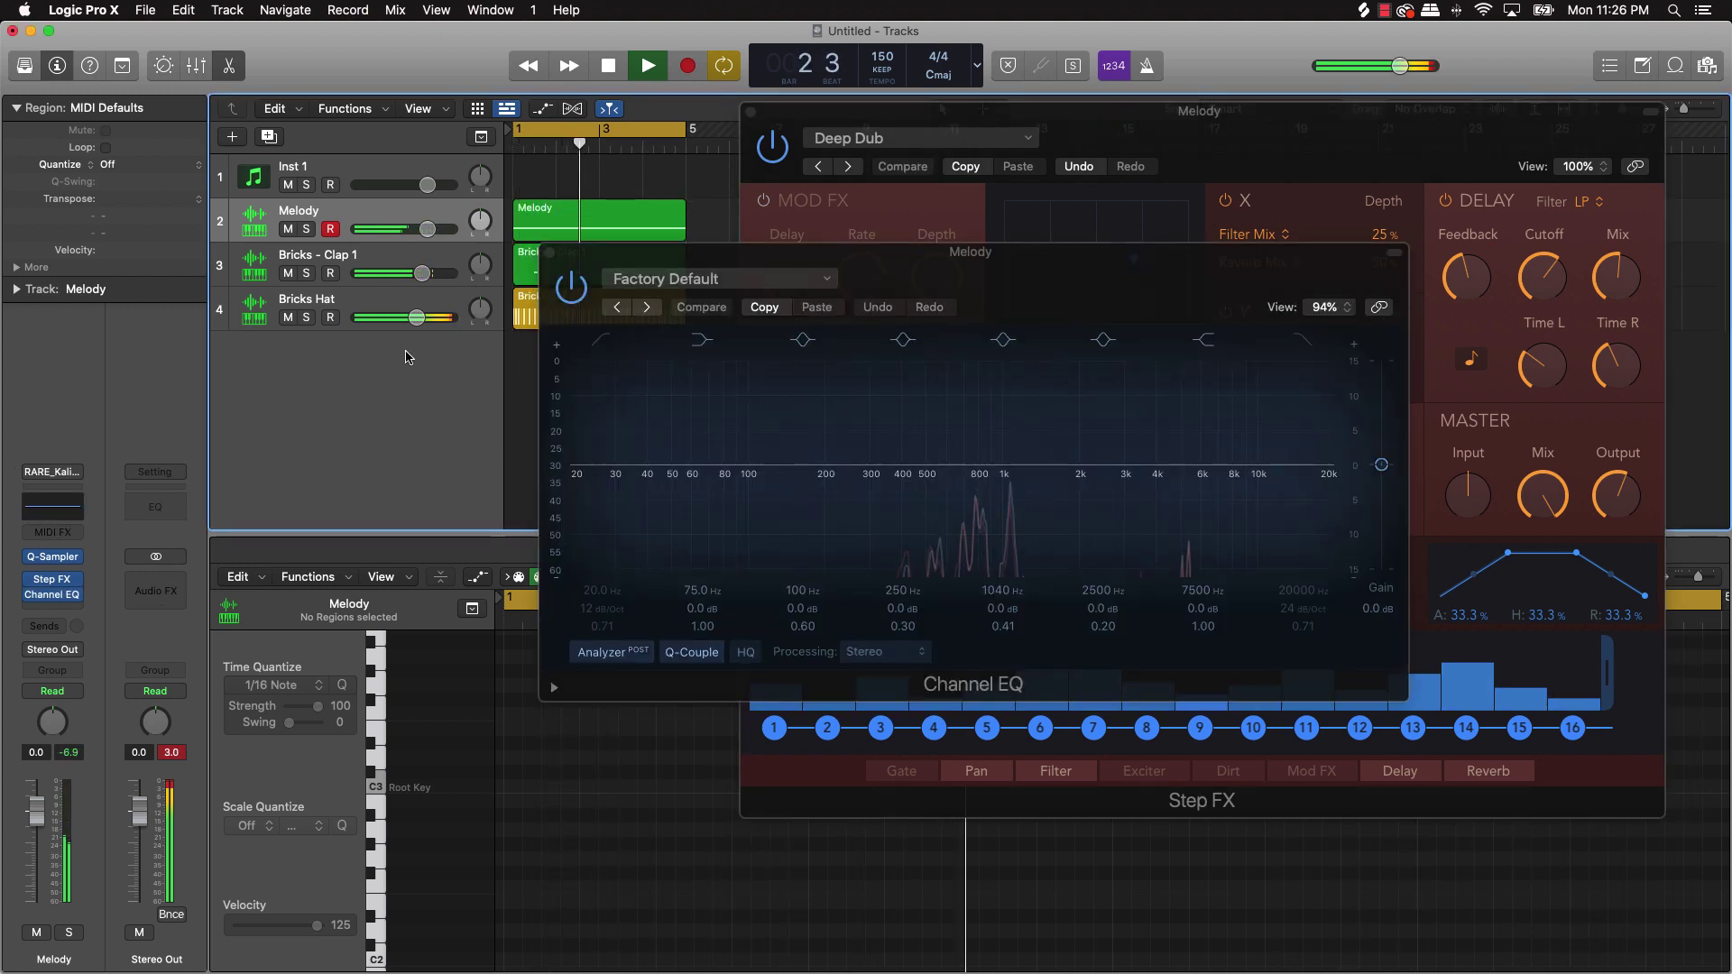
- Enable the Channel EQ low cut on Melody and raise it to about 165 Hz
click(599, 341)
mouse_move(597, 609)
mouse_down()
mouse_move(601, 550)
mouse_move(599, 599)
mouse_up()
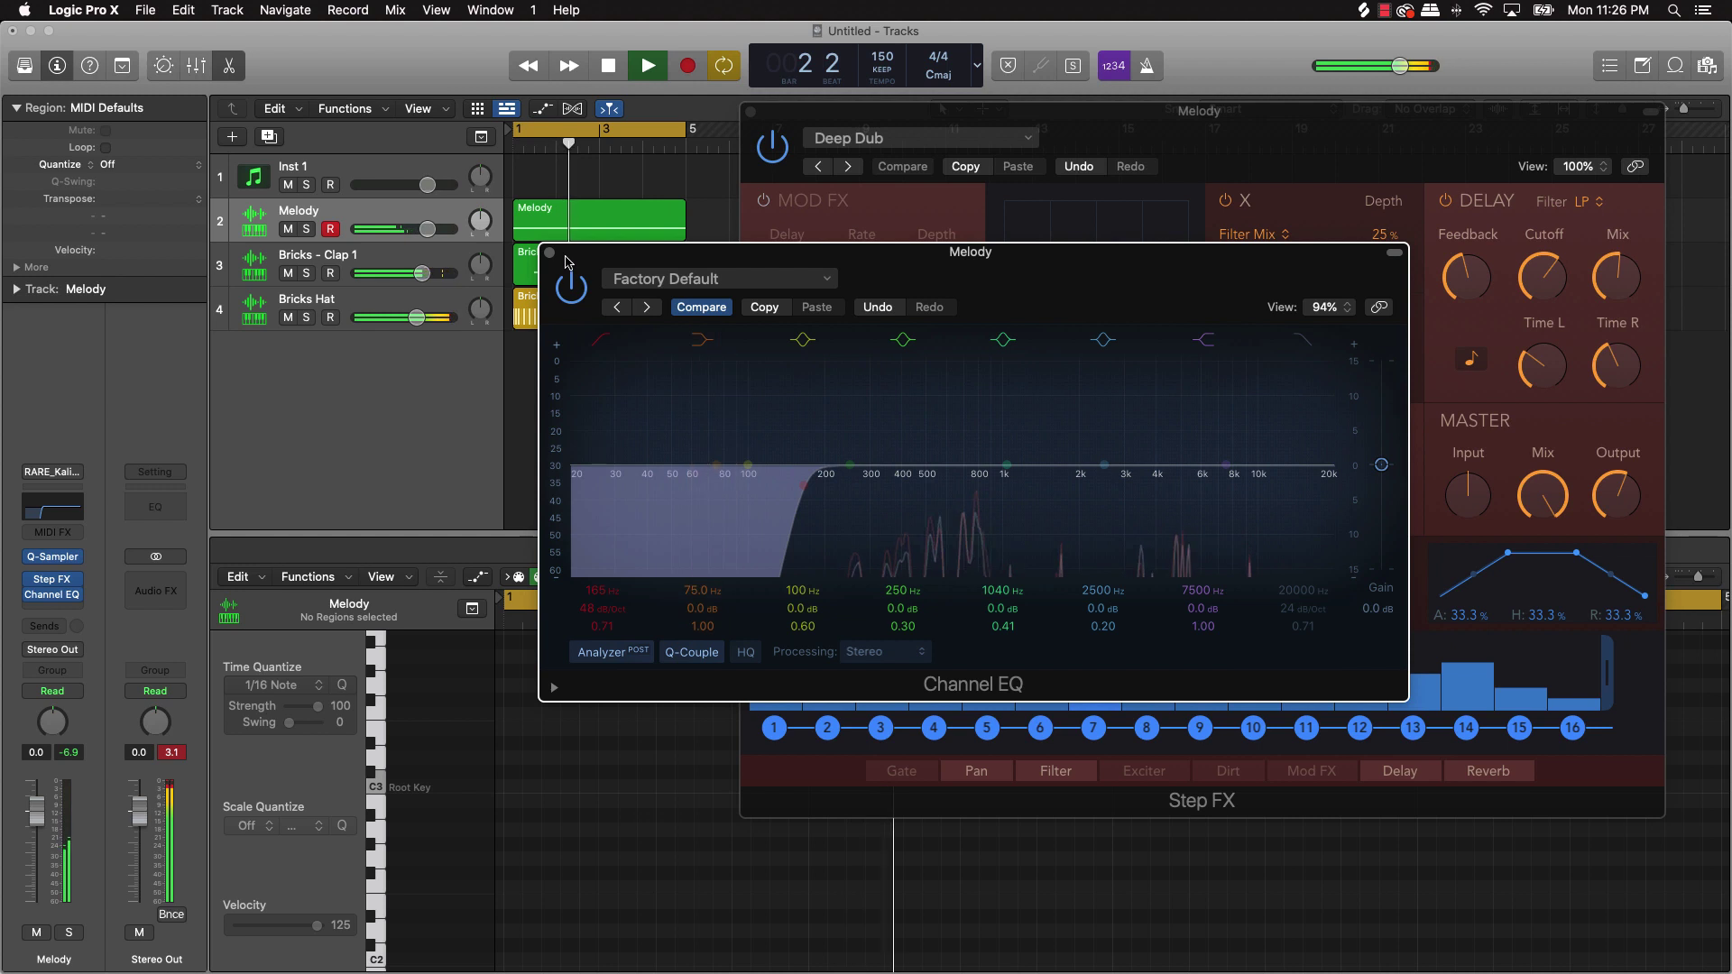
click(550, 255)
key(space)
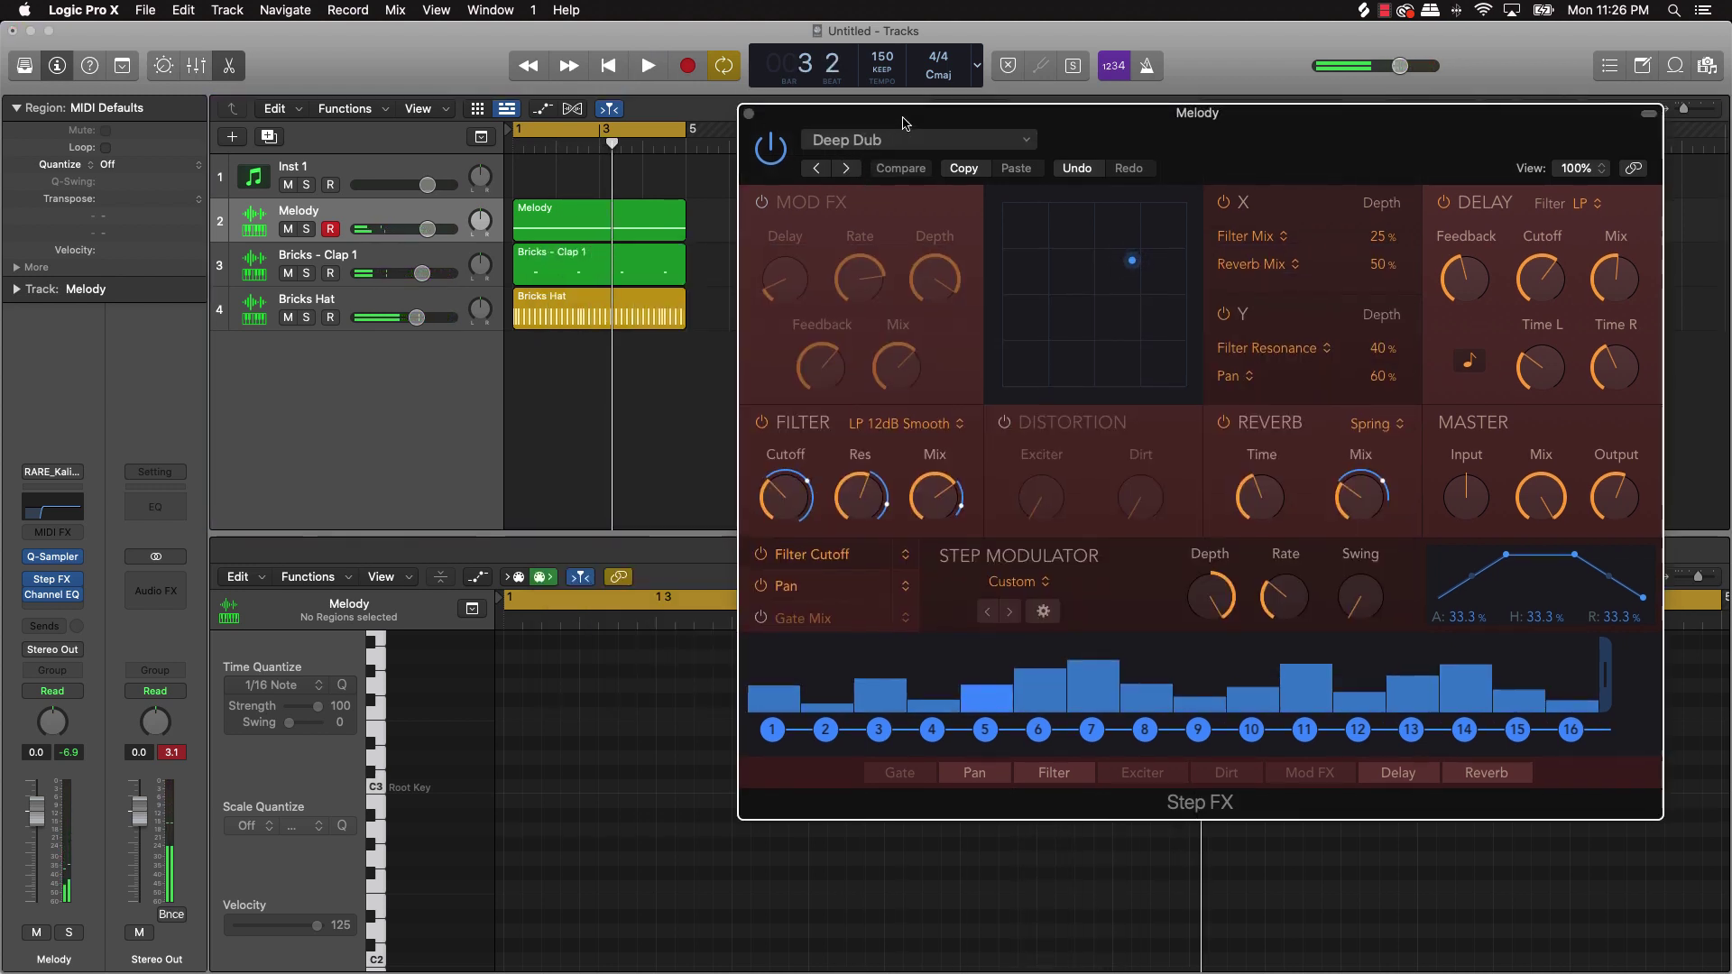
- Switch the Melody's Step FX to the Deep Space preset and audition it
drag(900, 129, 850, 198)
click(799, 235)
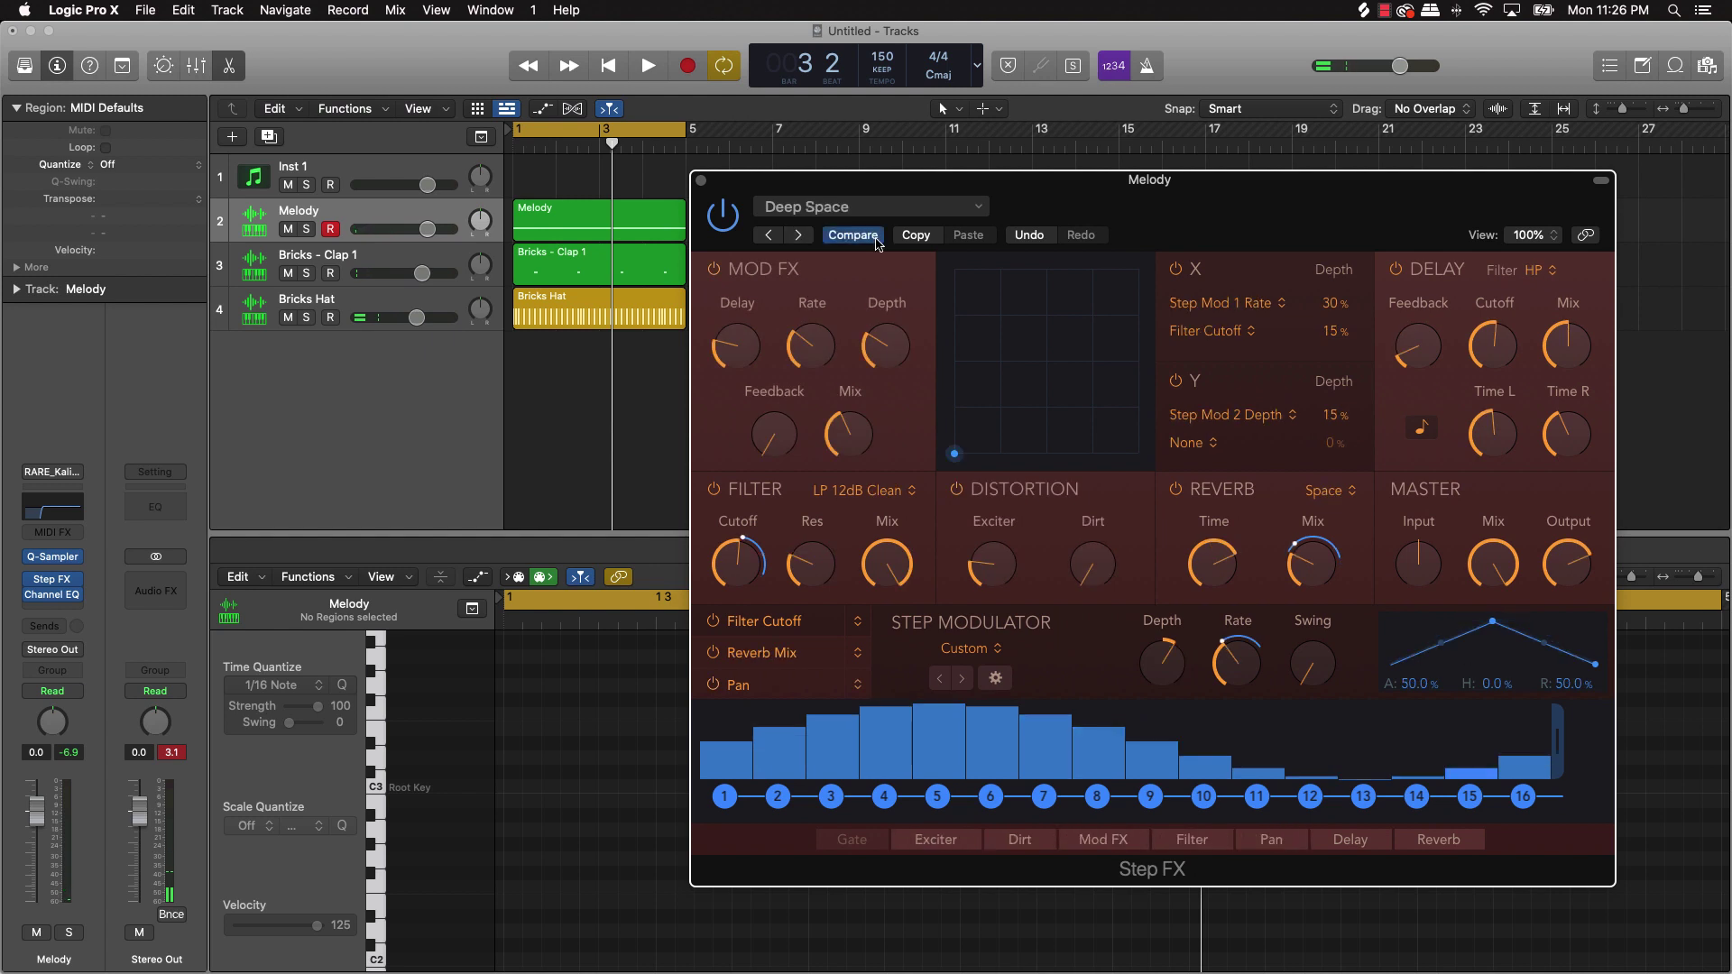
key(space)
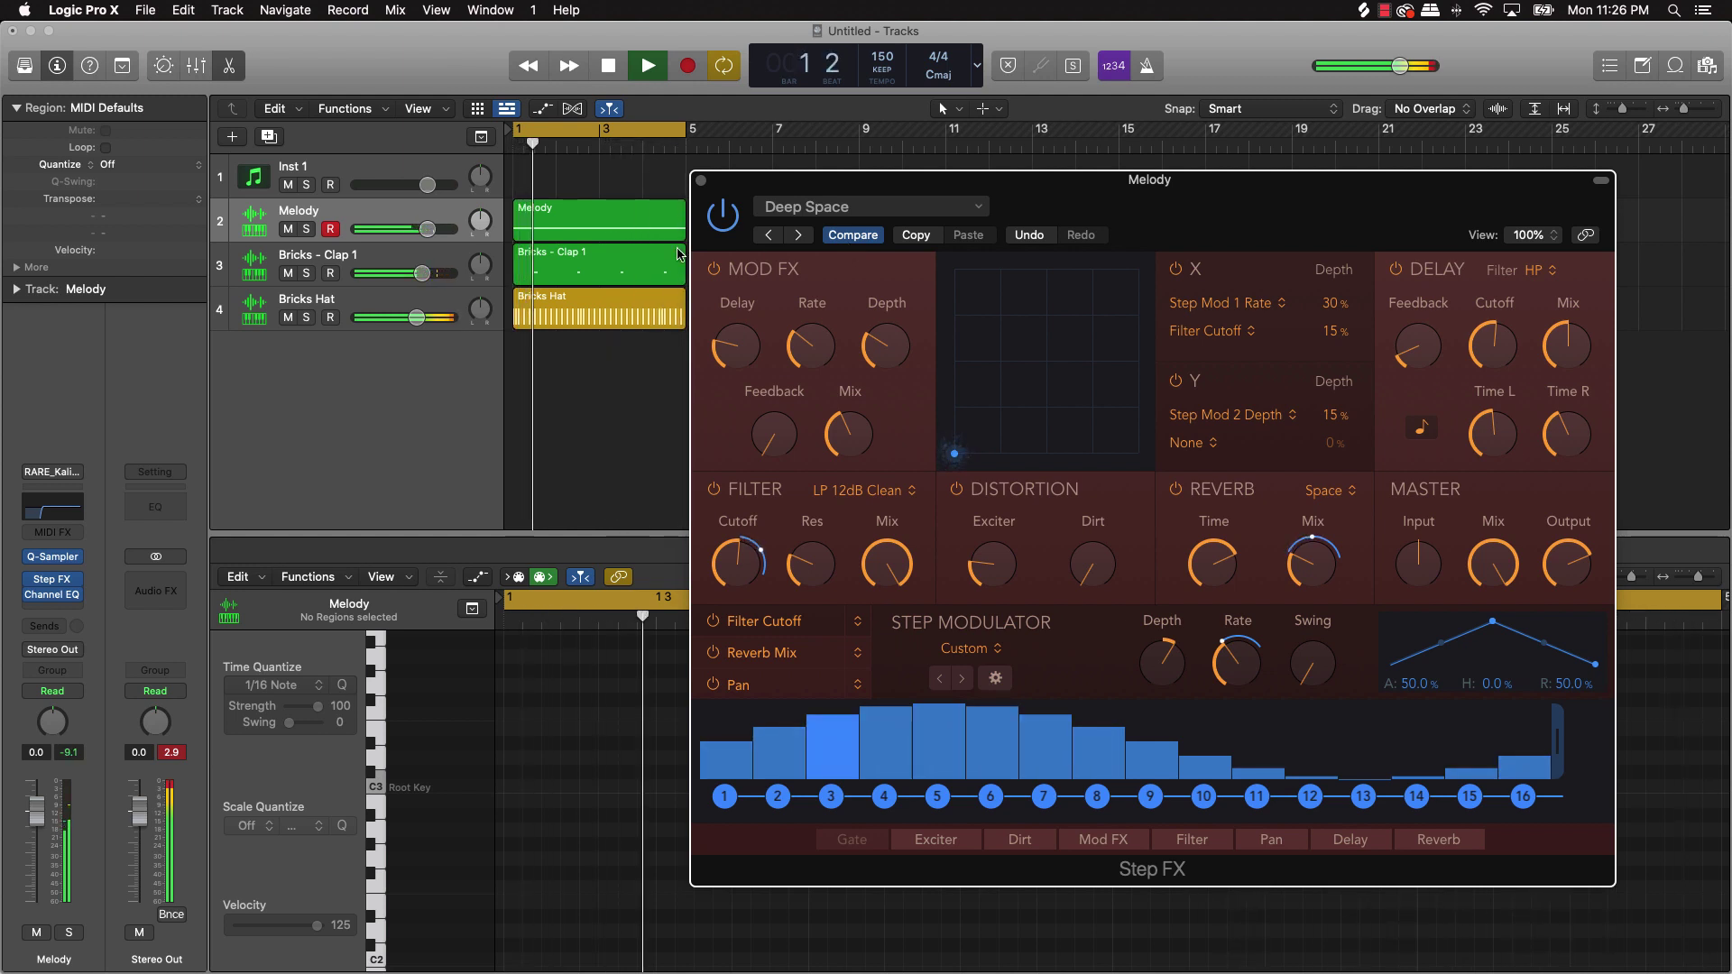
click(232, 137)
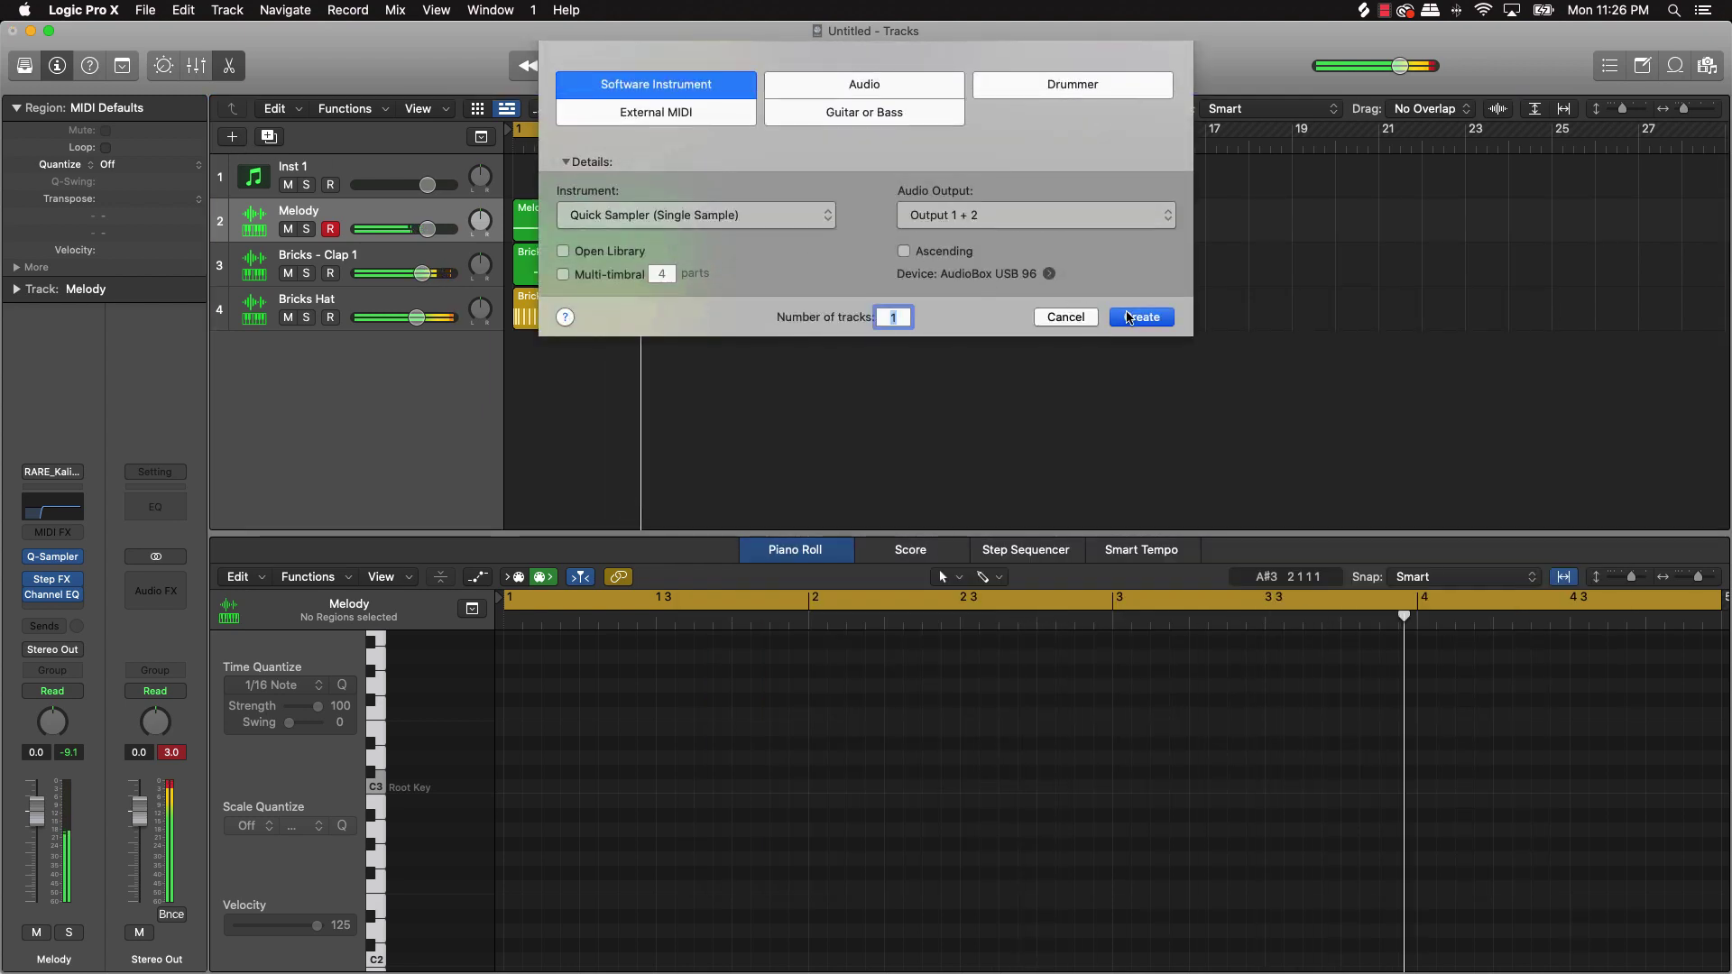
- Create a Quick Sampler track loaded with 808 bricks 01 and select its 11 recorded notes
click(1128, 317)
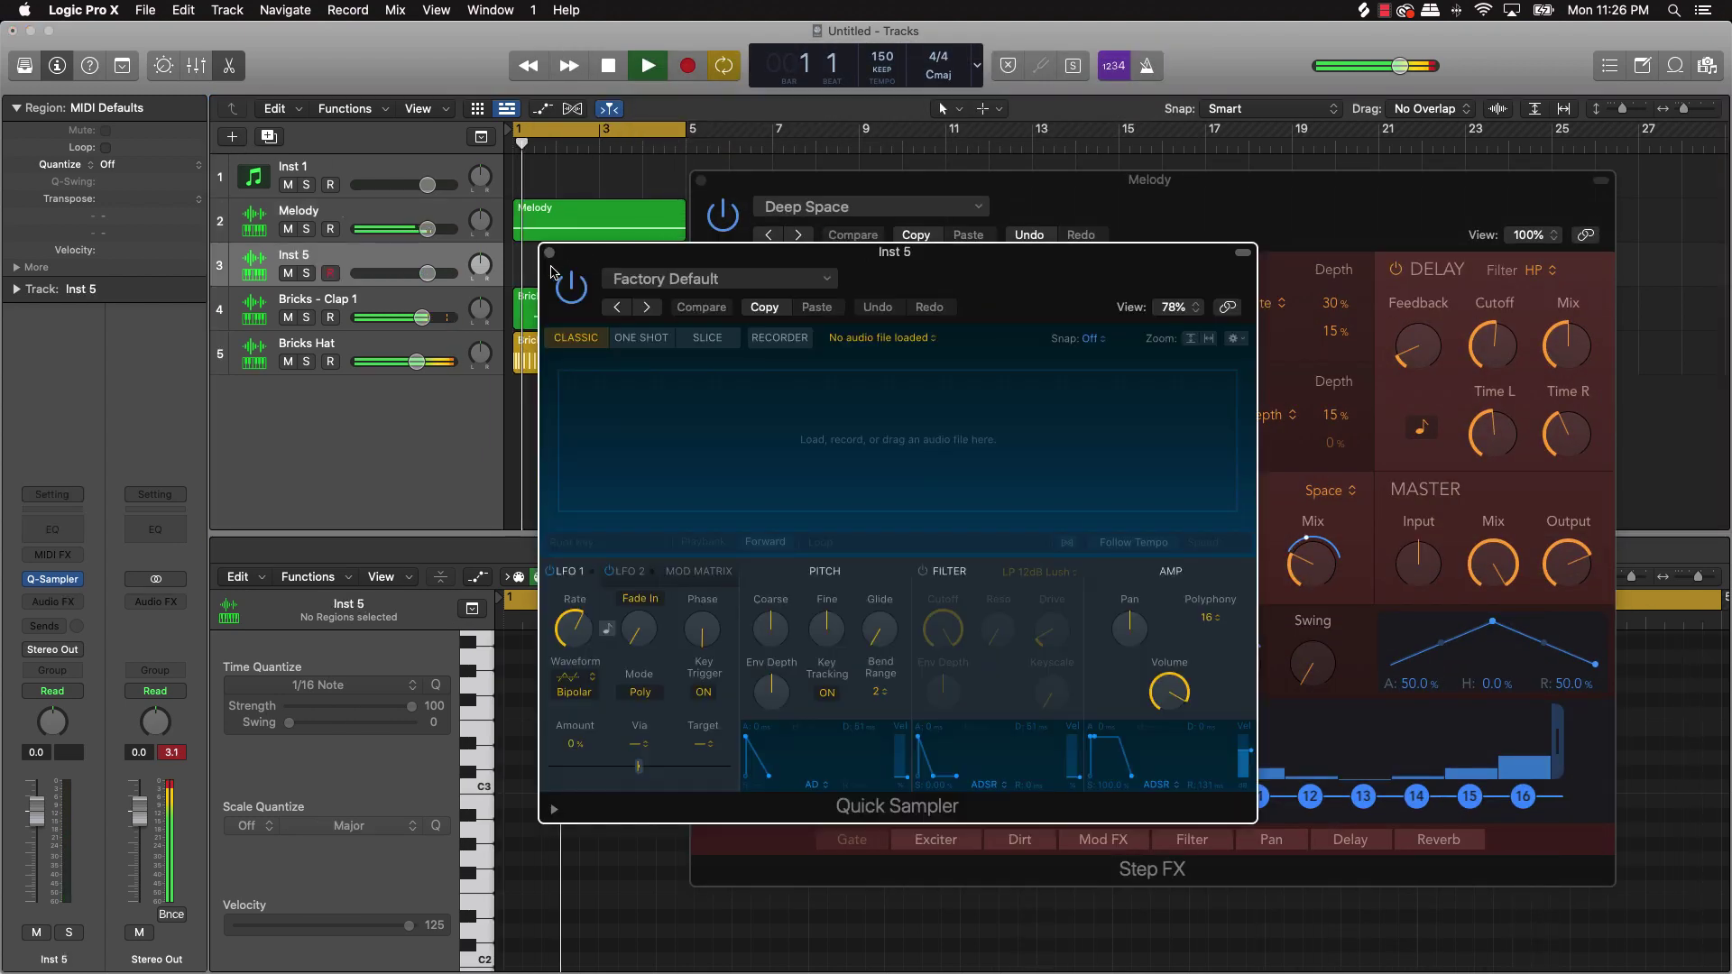
click(740, 280)
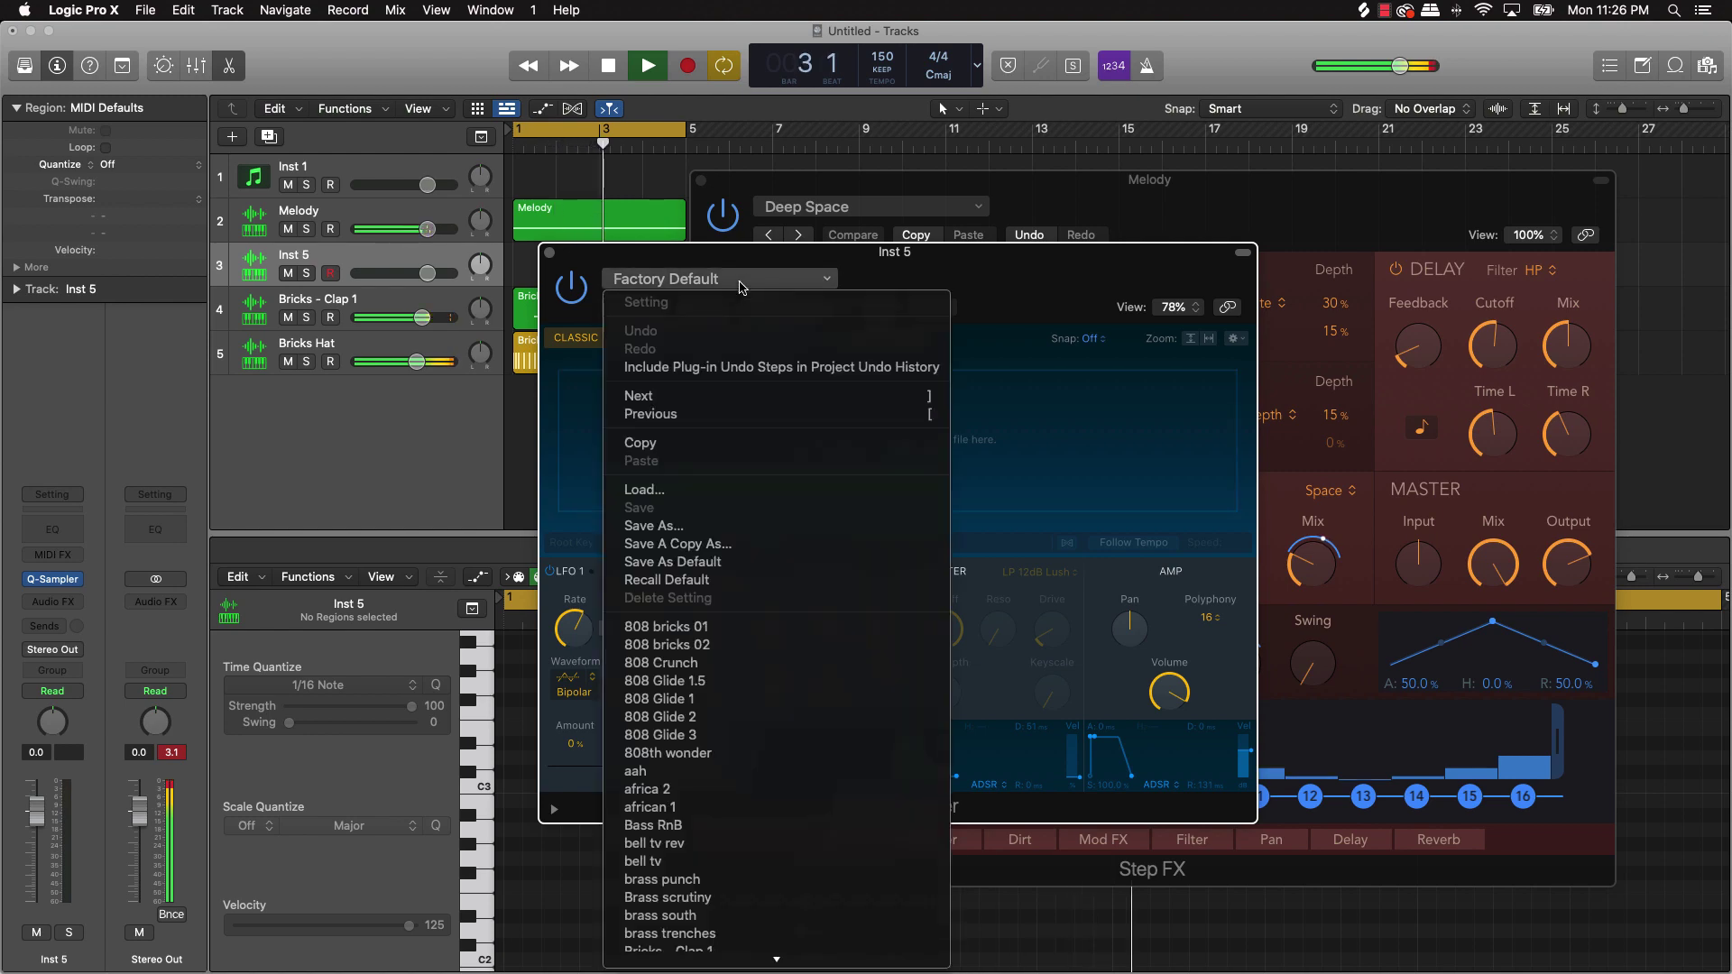
click(703, 632)
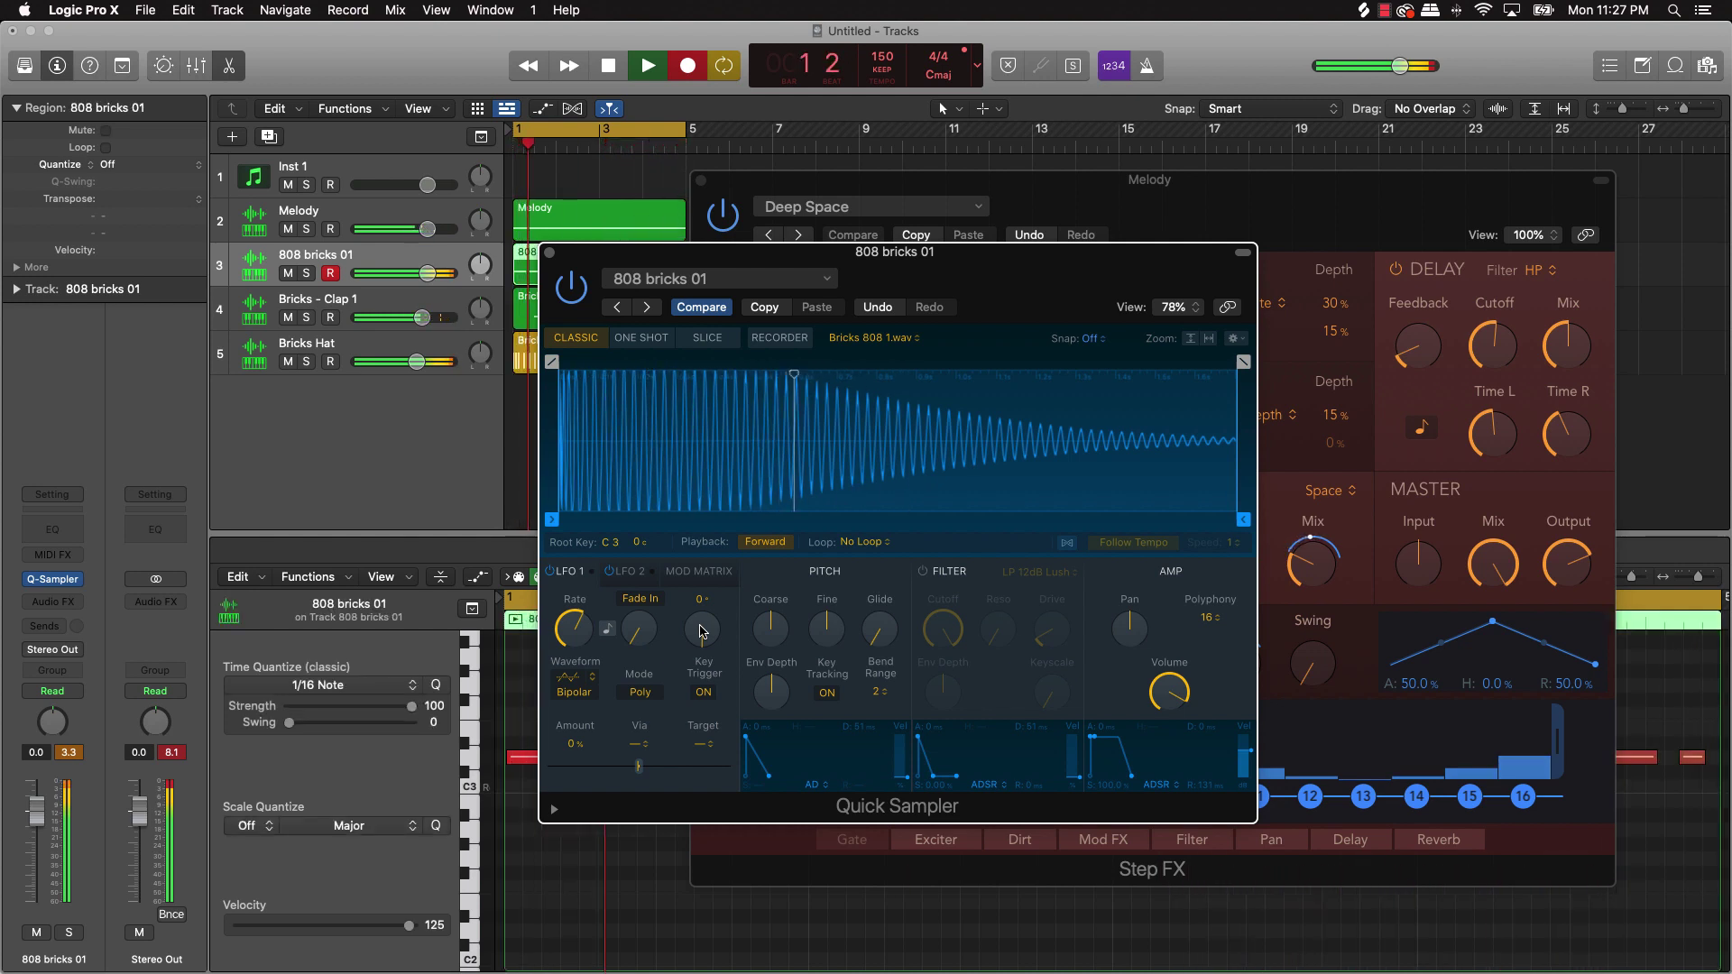
click(550, 253)
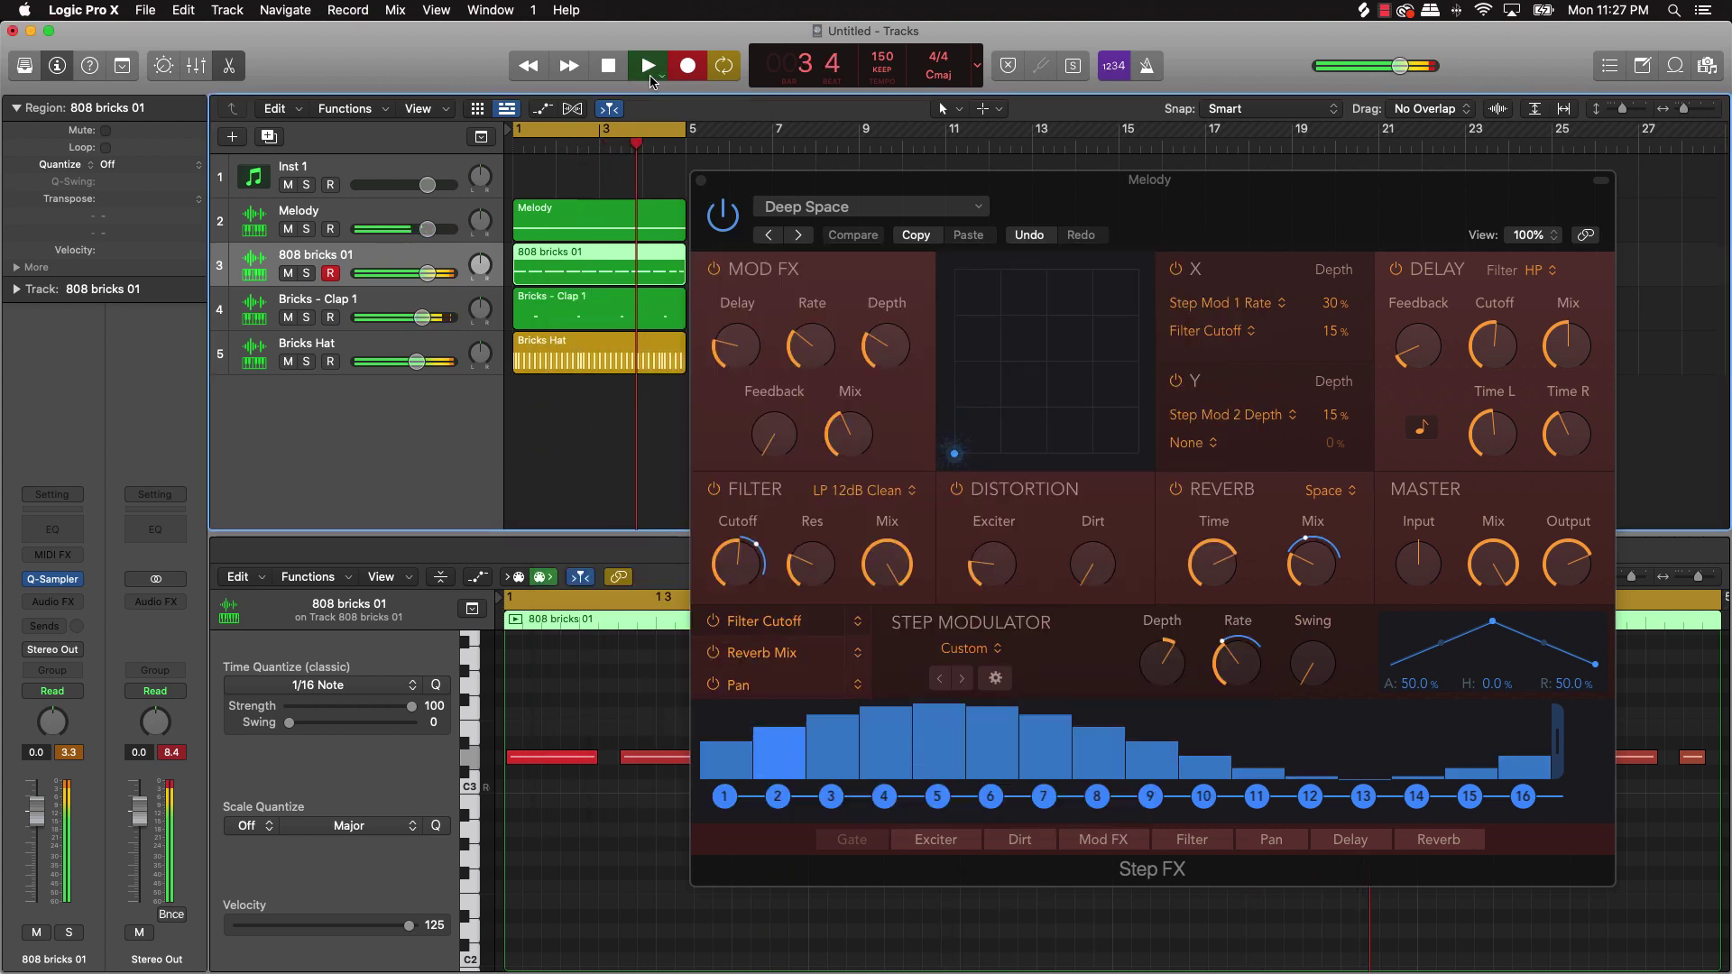
key(super+a)
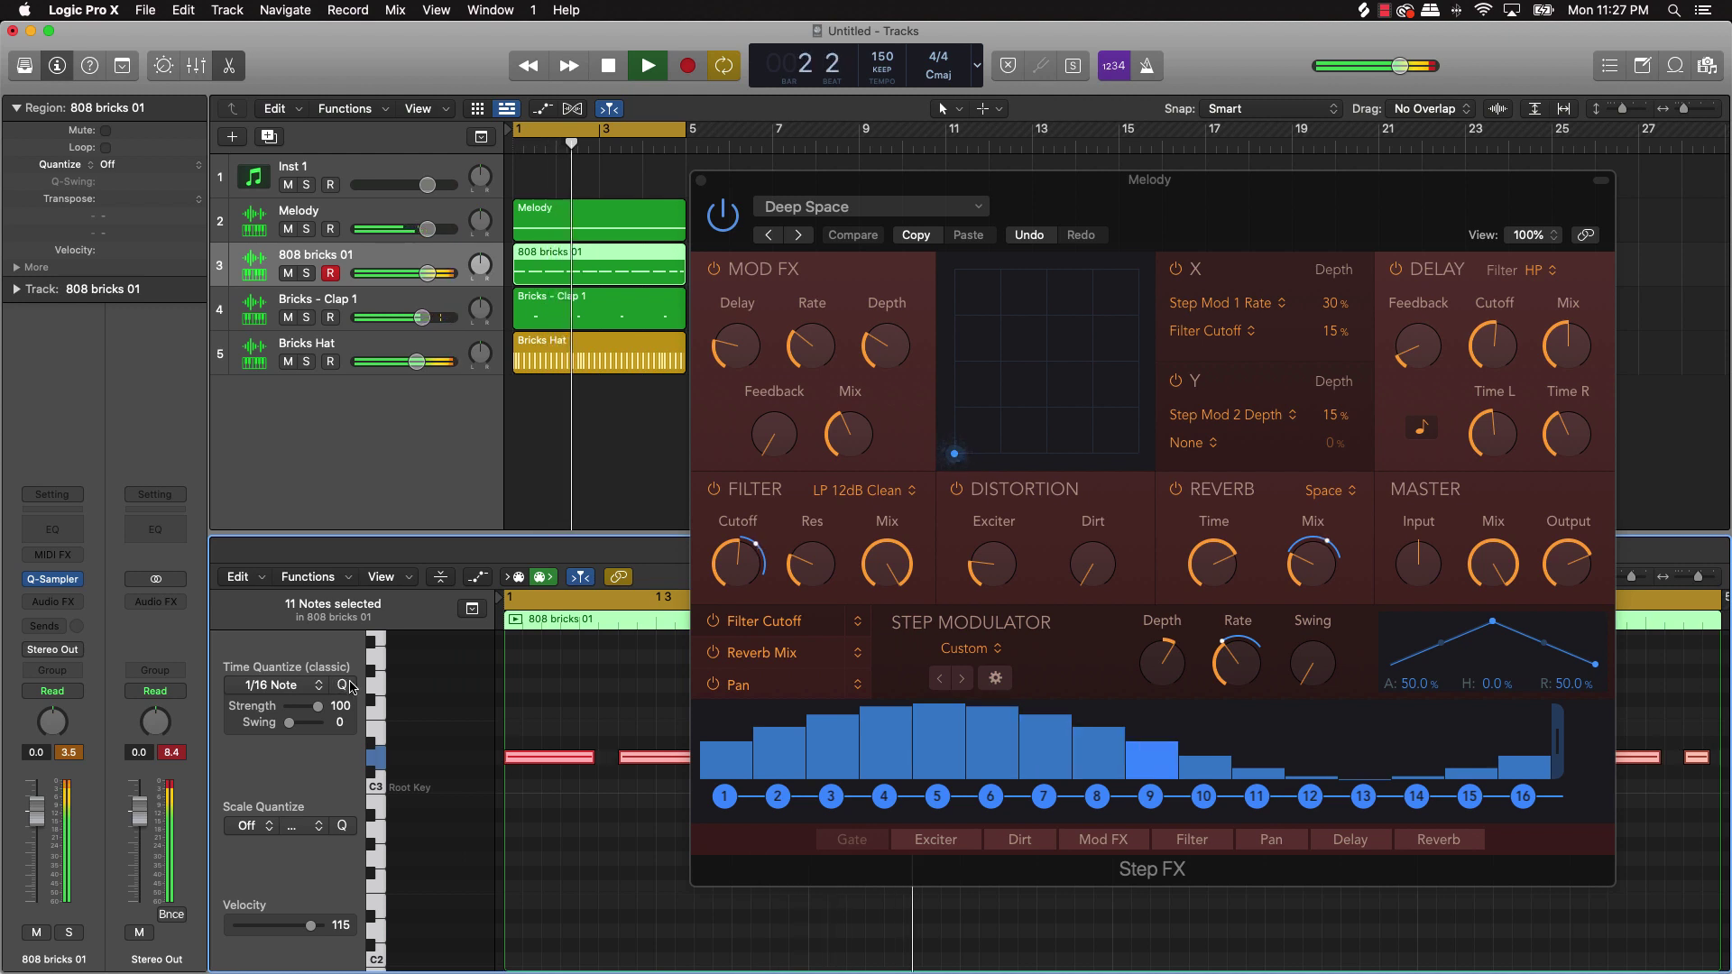
- Load Step FX preset Ethereal Wash, then audition Gate in Space through Plate Filter and beyond
key(space)
click(815, 214)
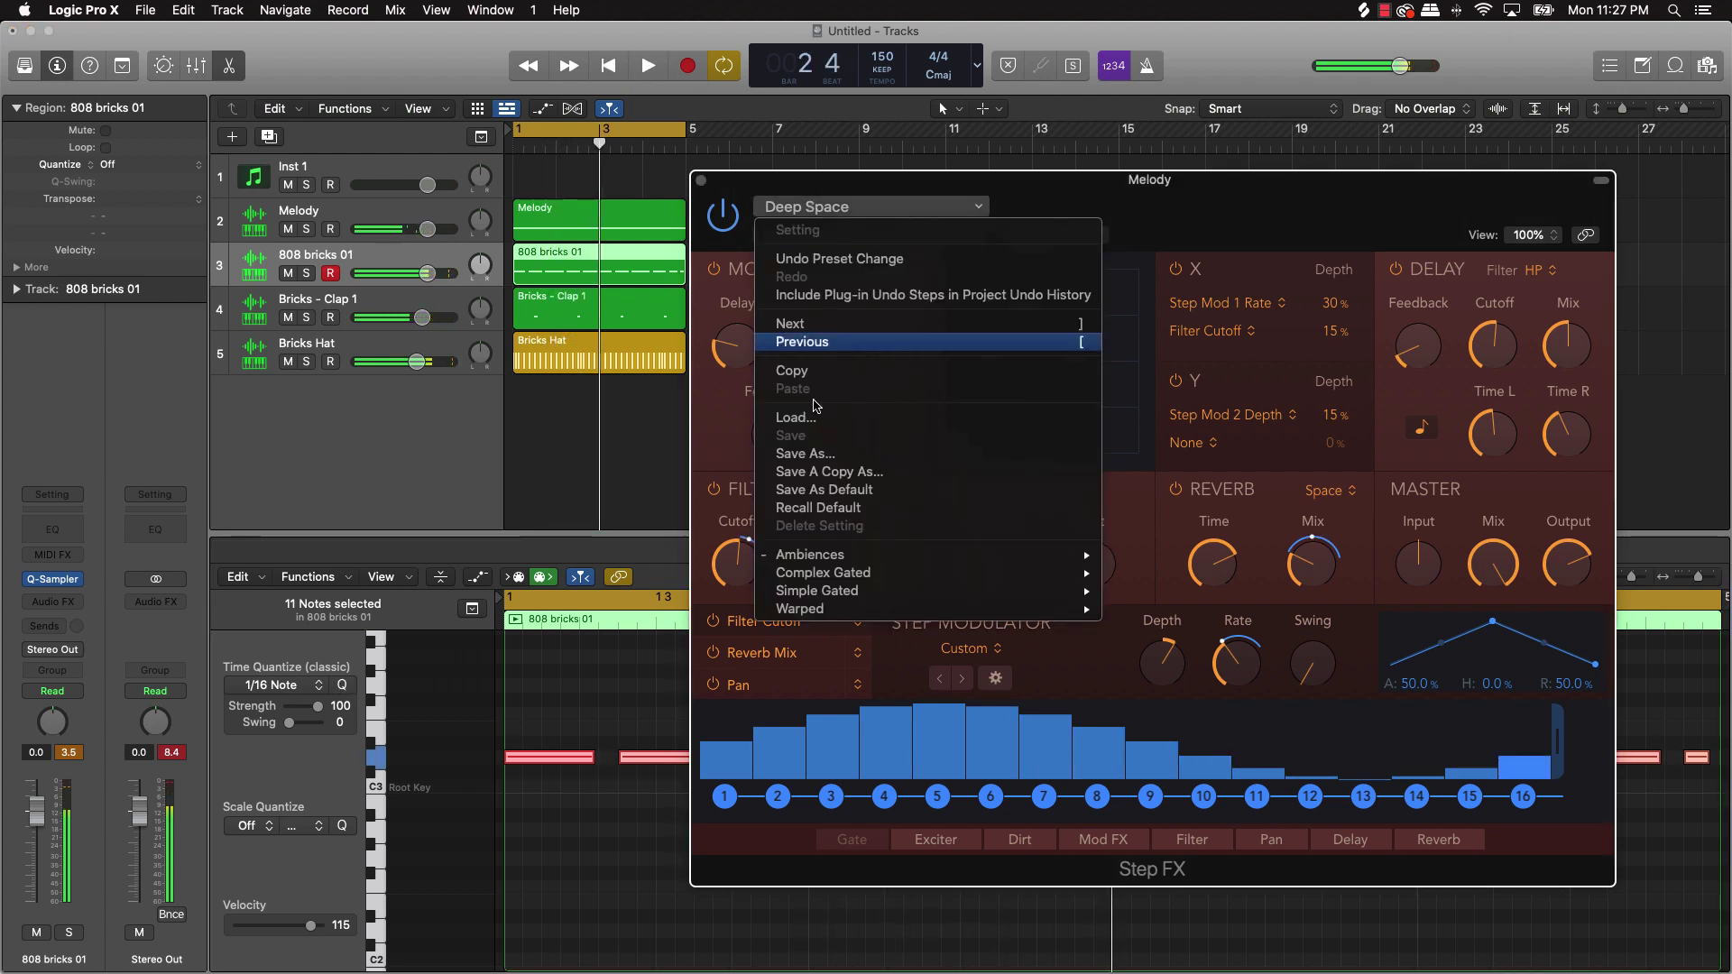
mouse_move(954, 557)
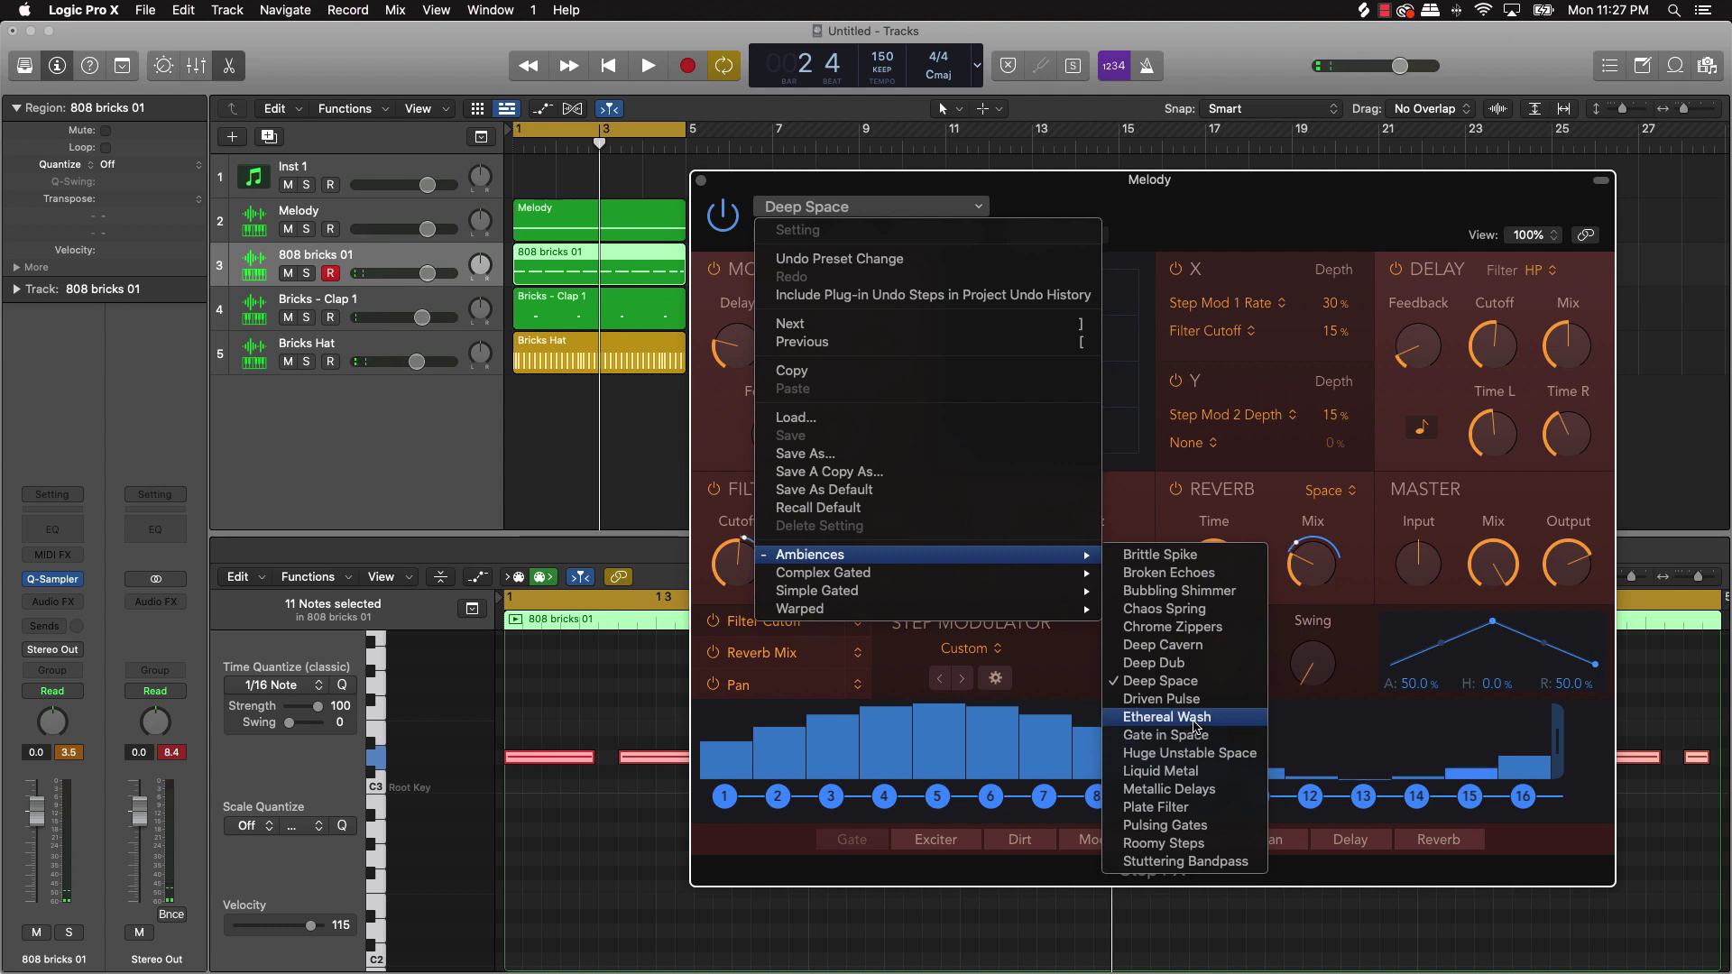
click(1195, 724)
key(space)
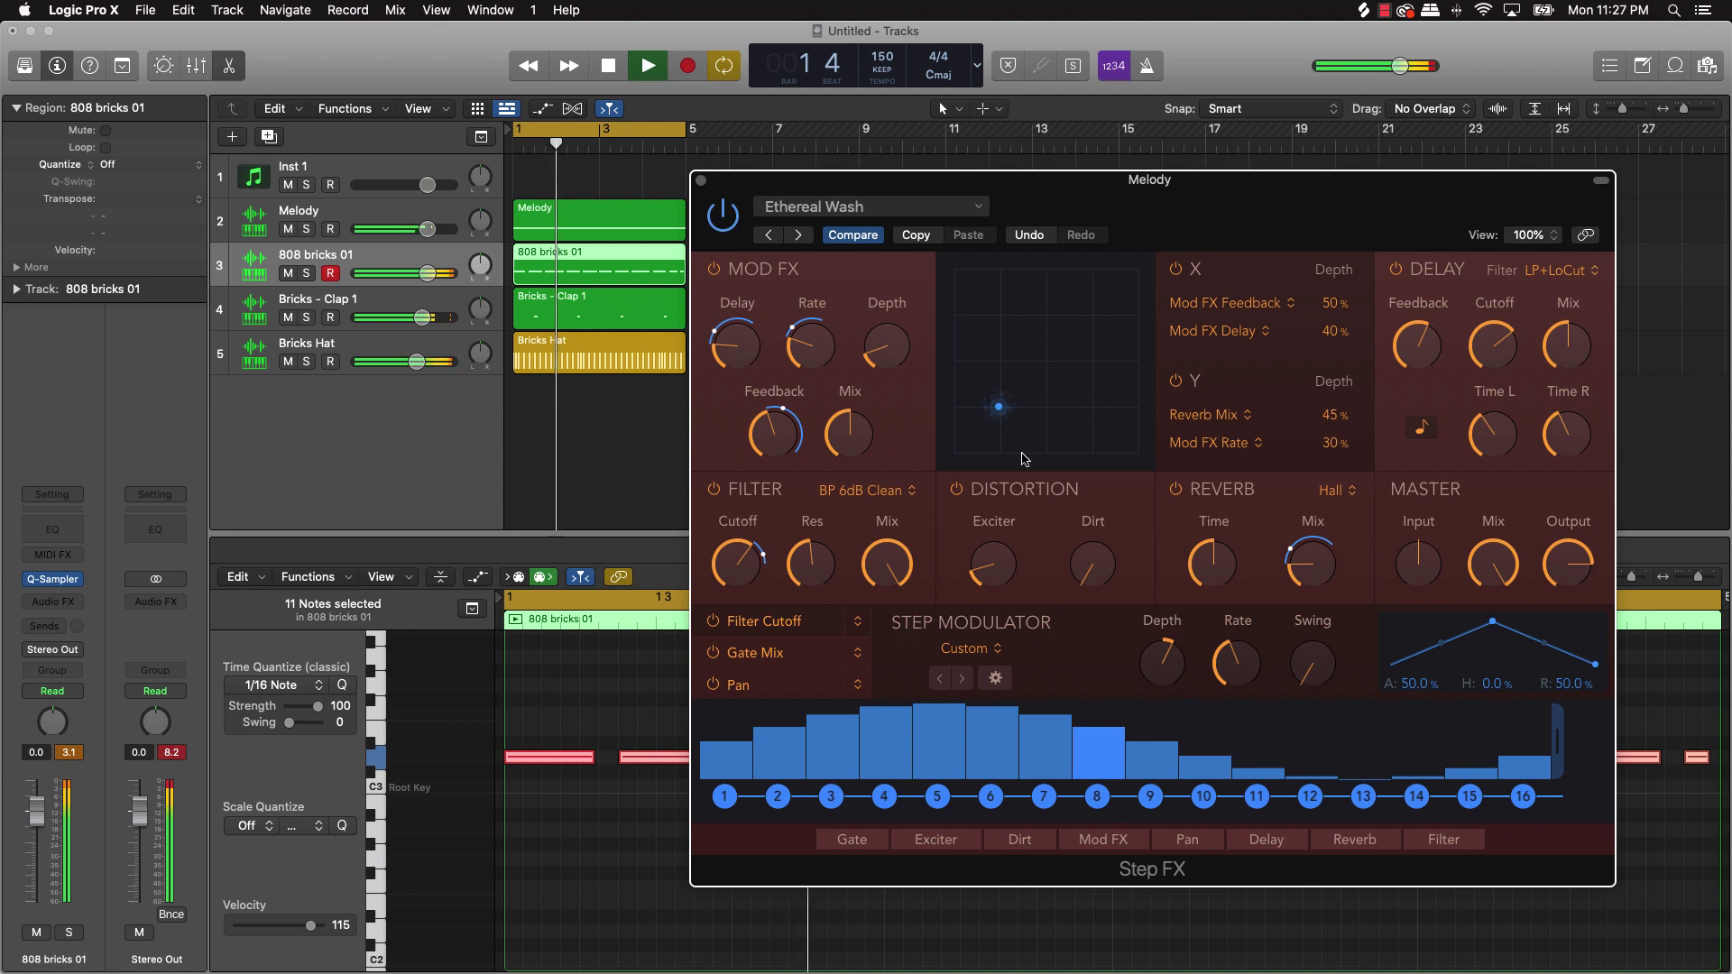
click(799, 235)
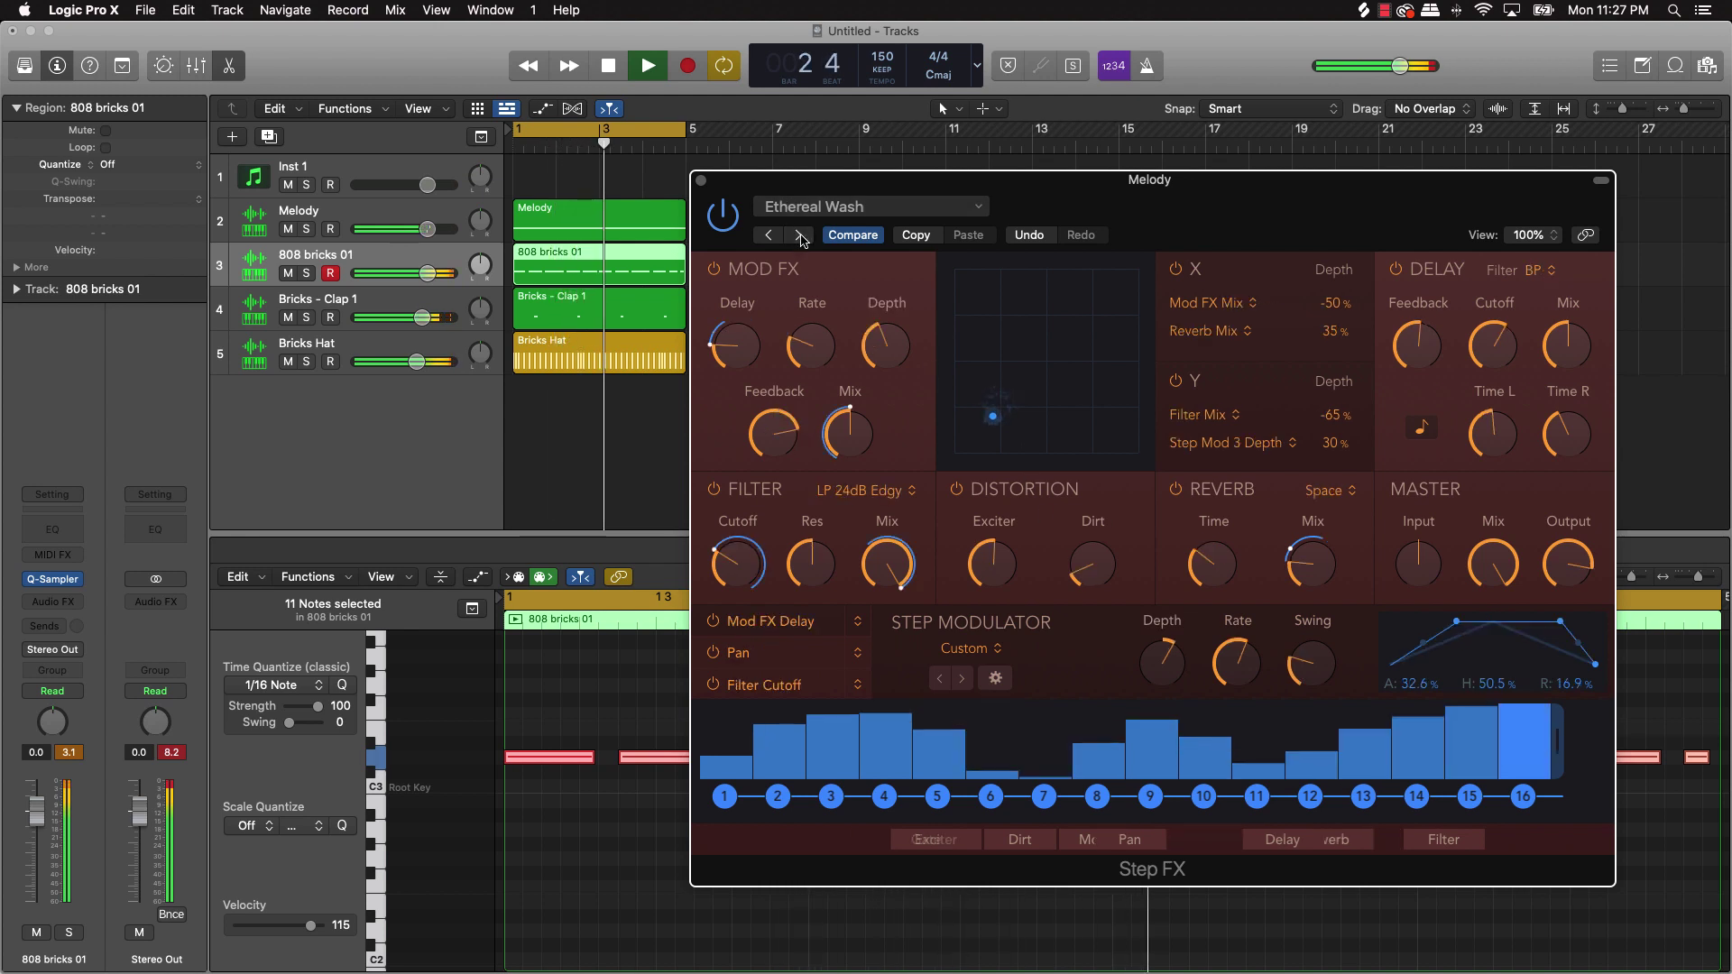
click(800, 235)
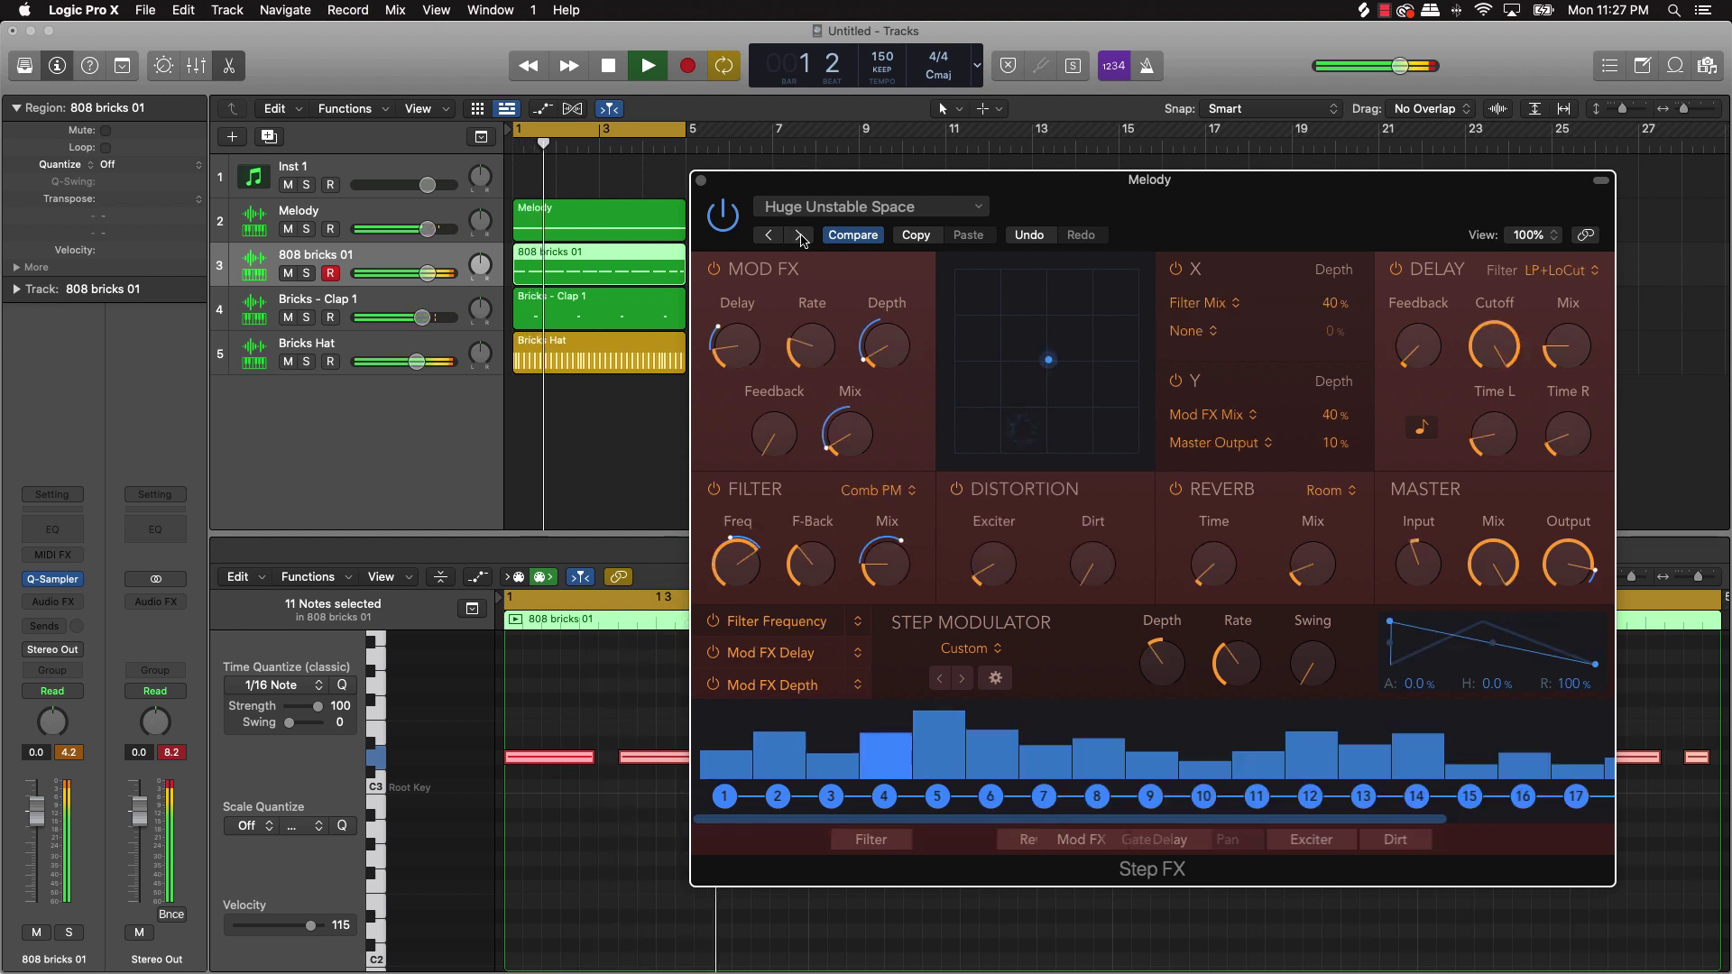
click(800, 235)
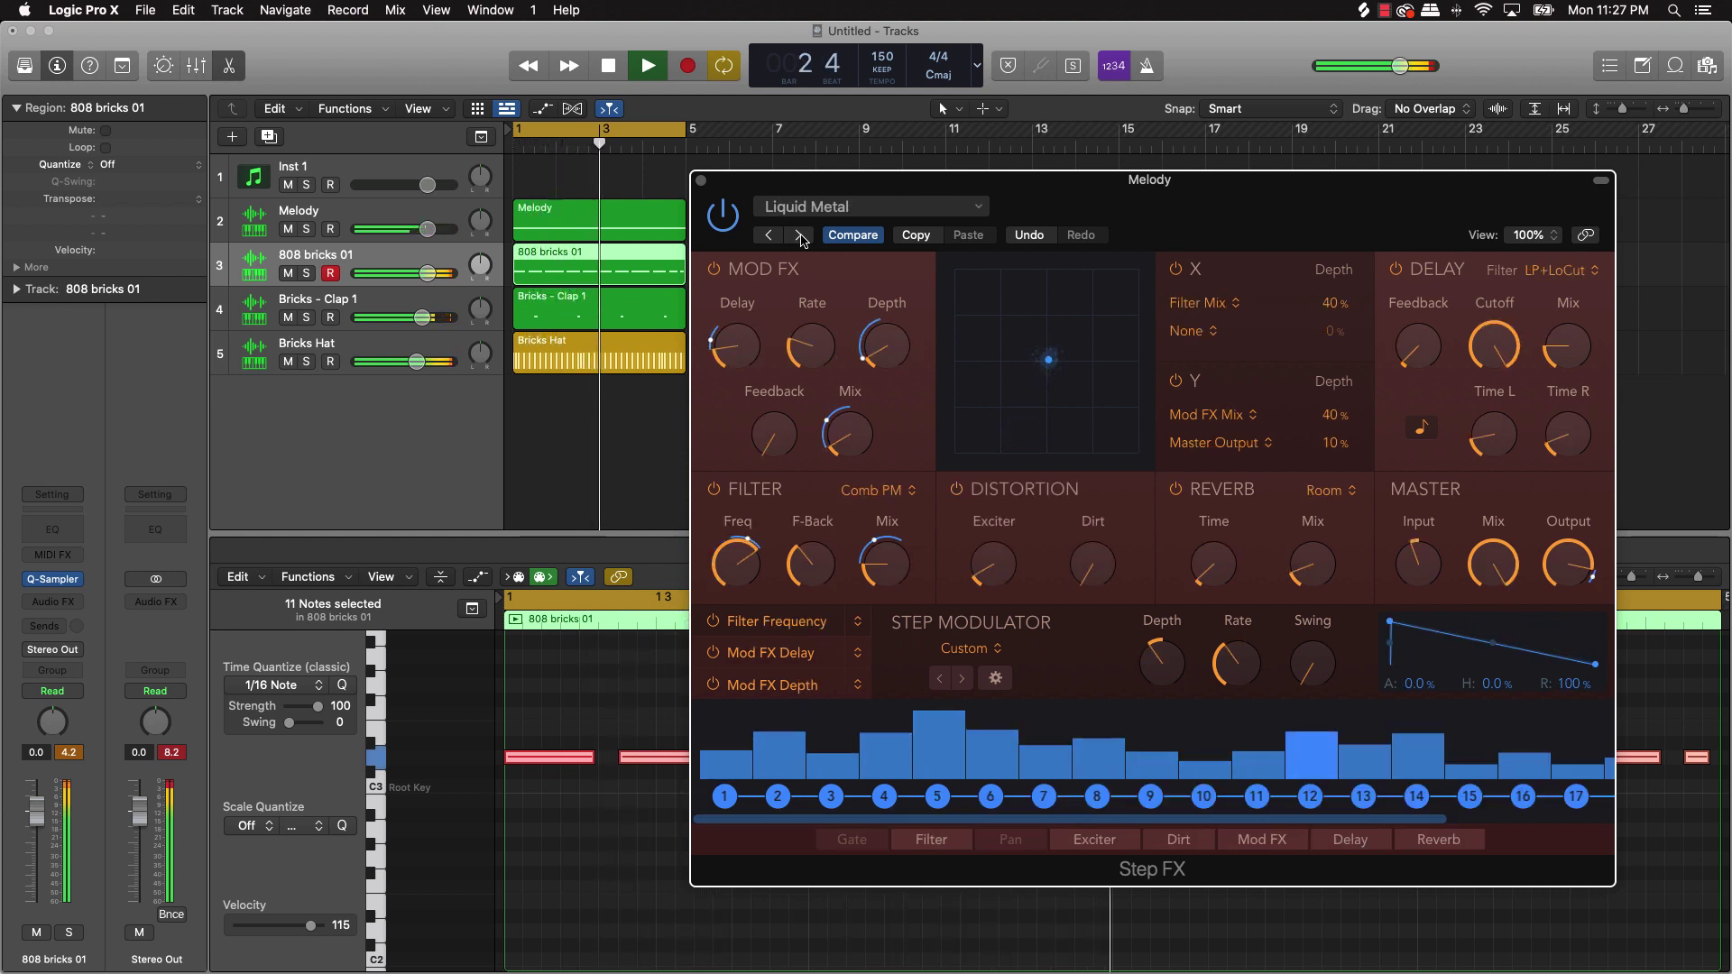
click(799, 235)
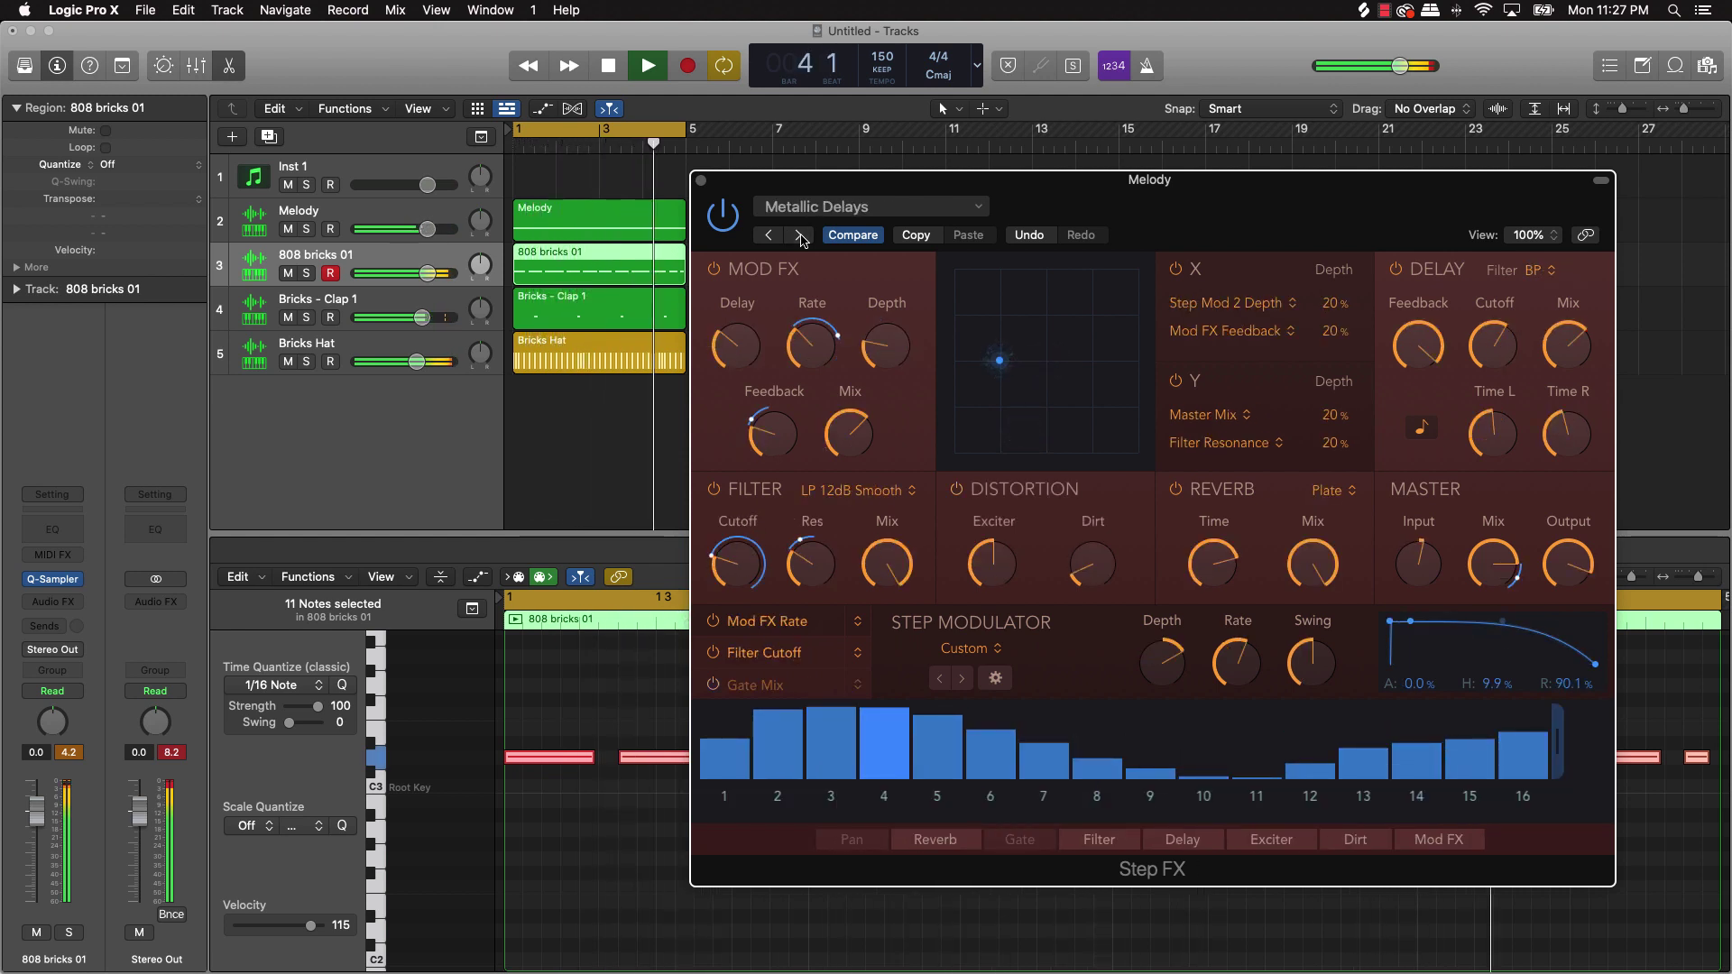
click(799, 235)
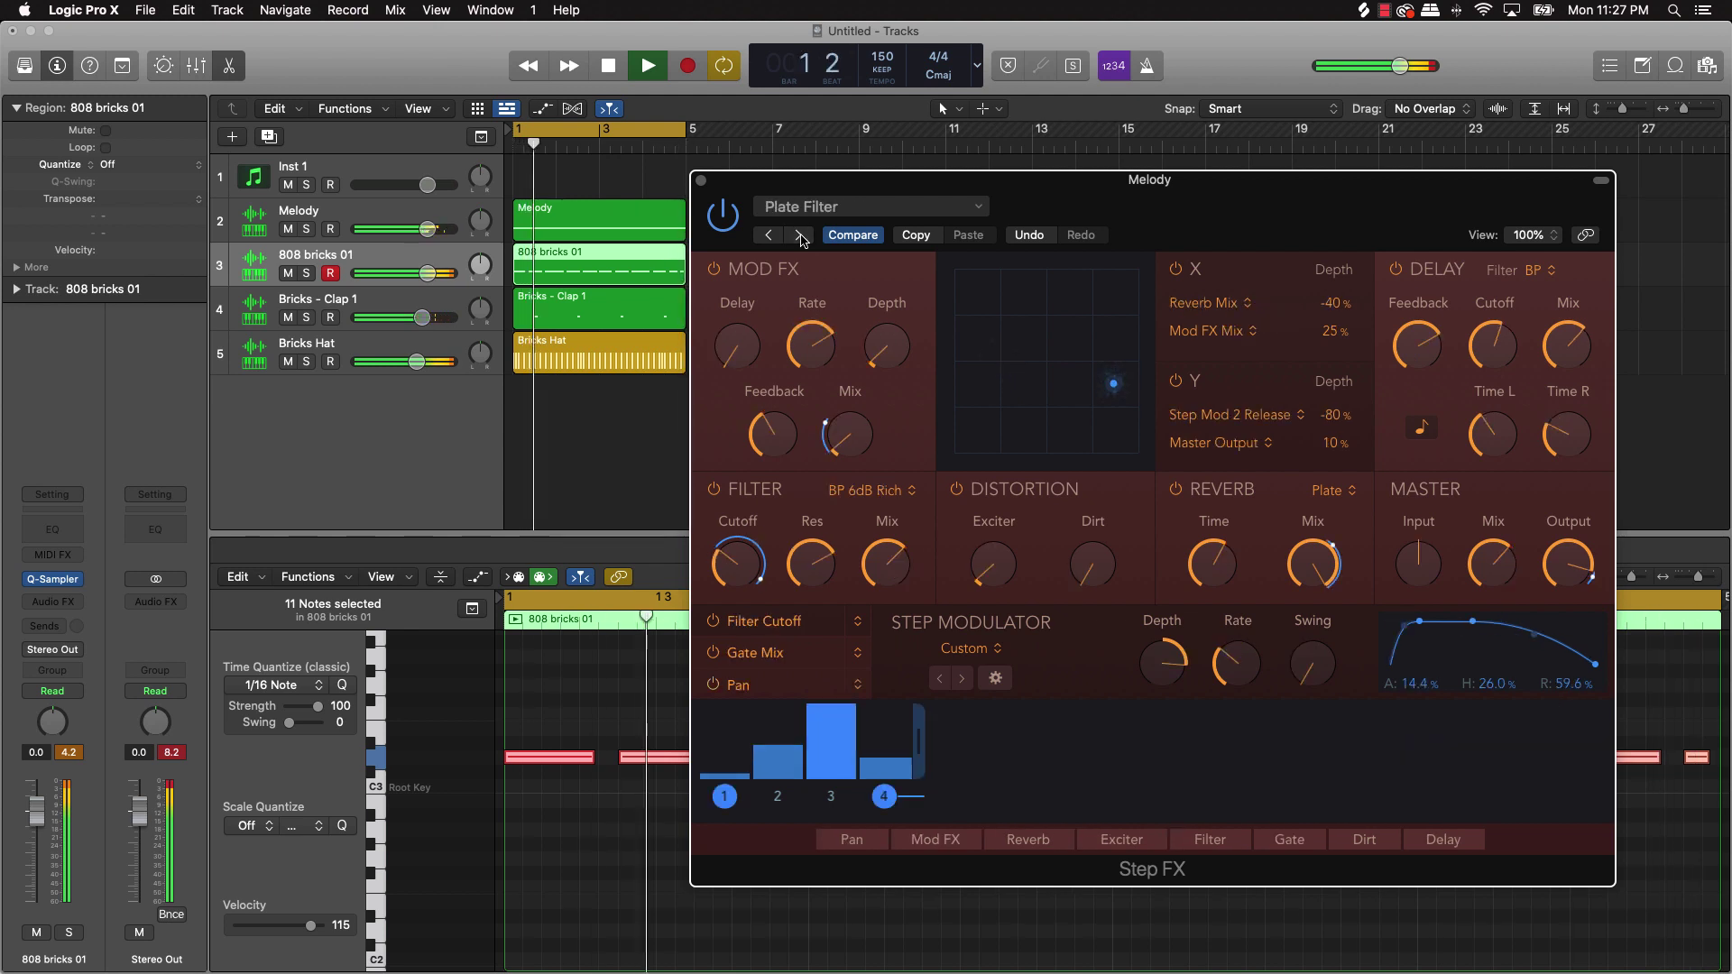
click(800, 236)
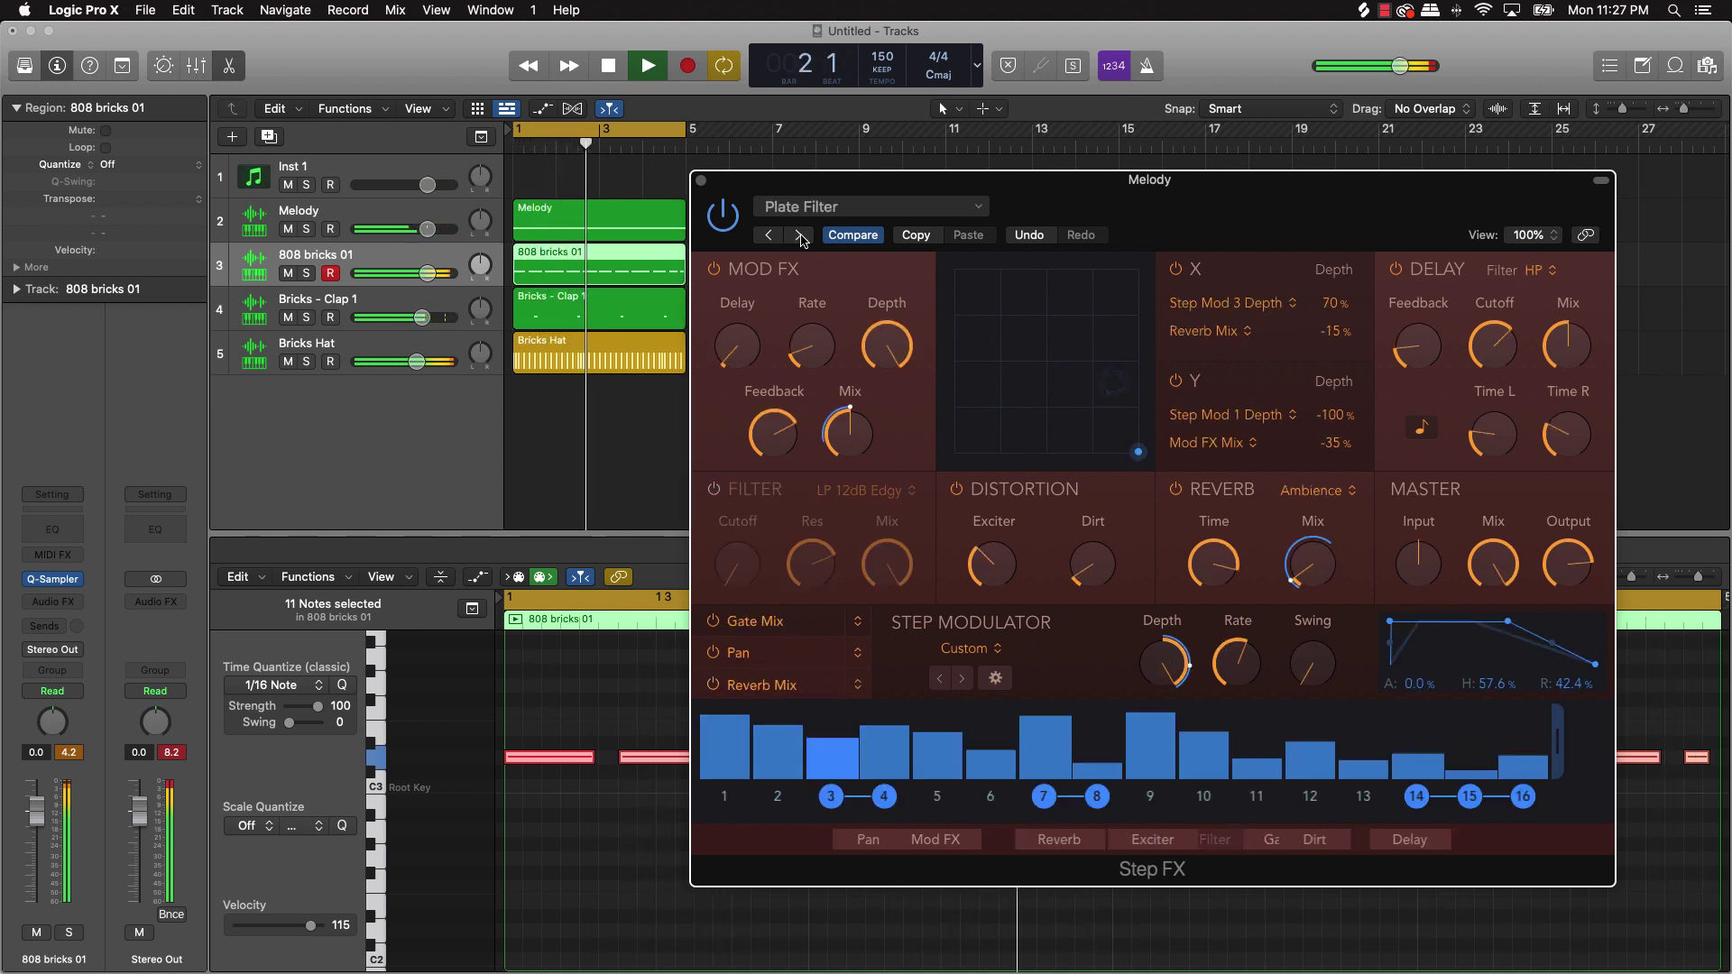
- Set the 808 bricks track to -2.5 dB, nudge Melody up, and keep auditioning presets to Filter Chase
drag(427, 274, 416, 274)
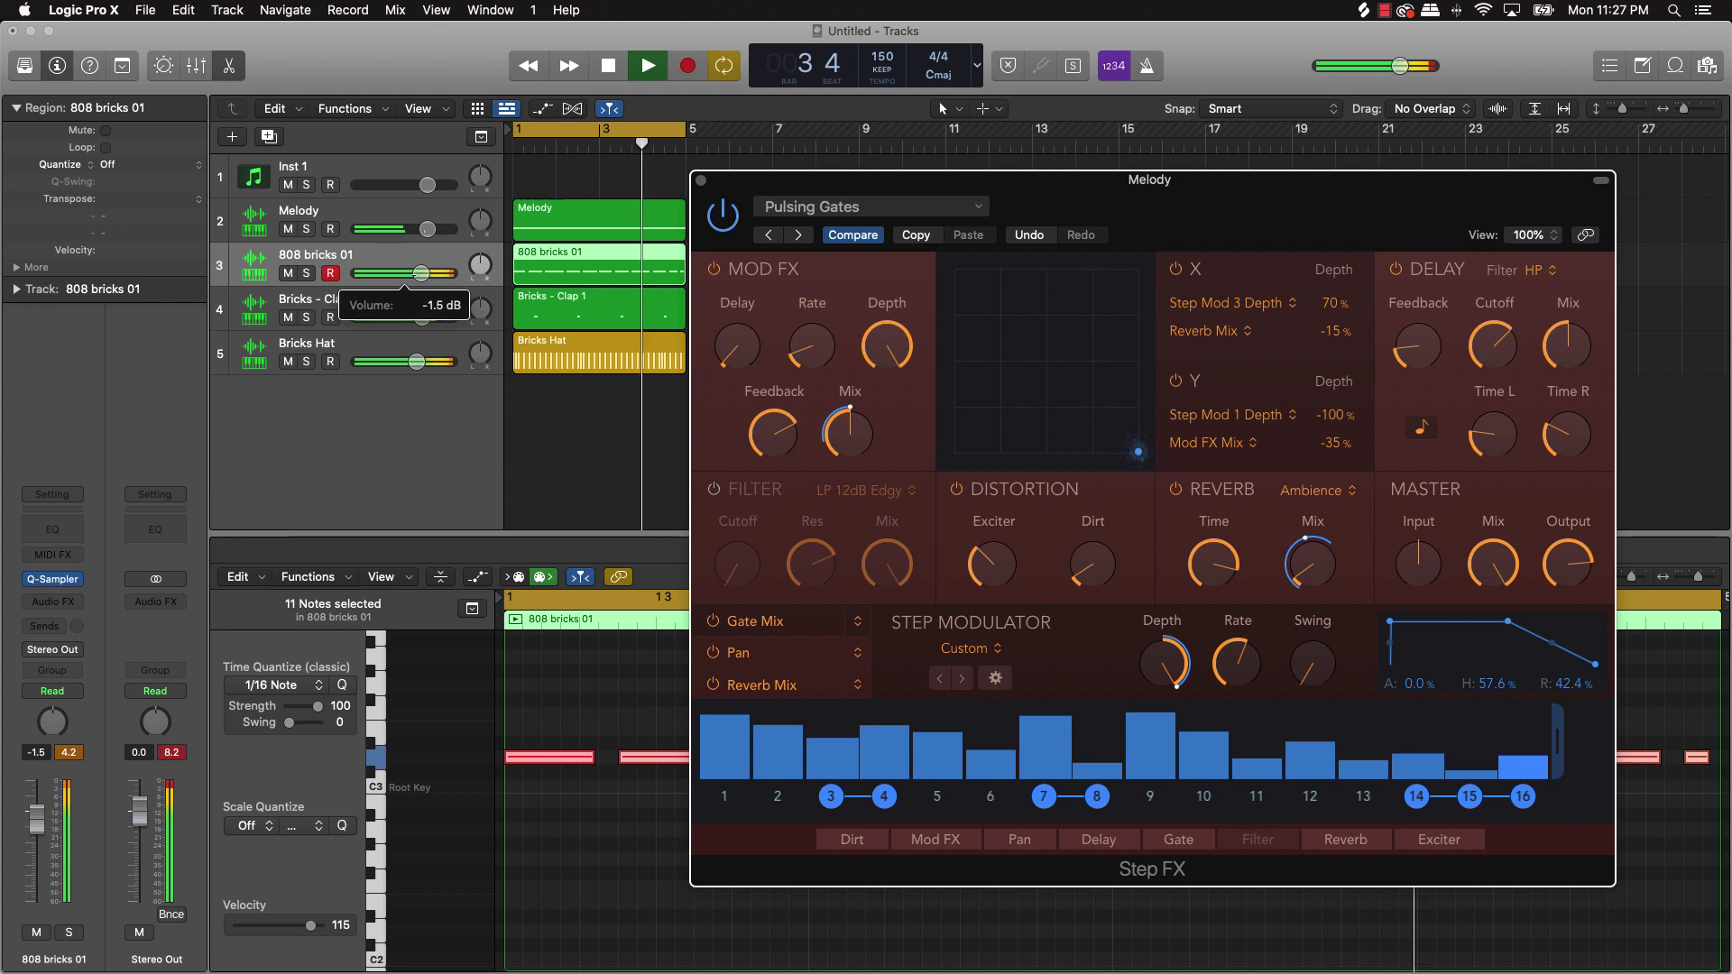
click(800, 235)
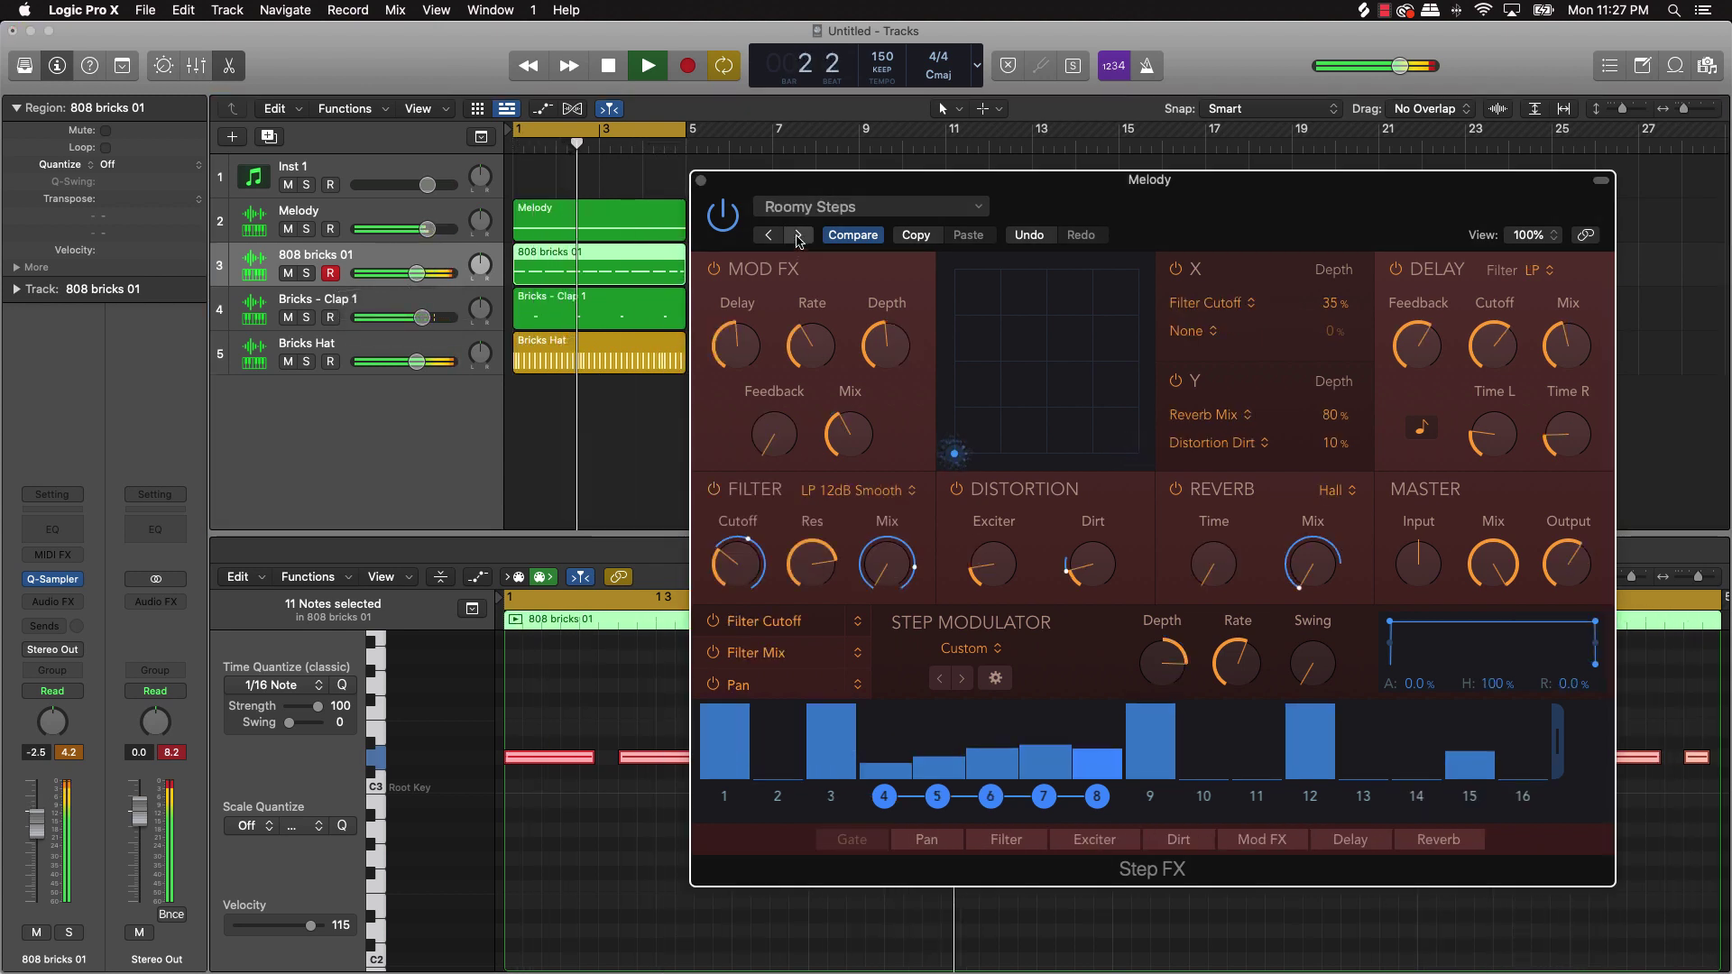
click(799, 235)
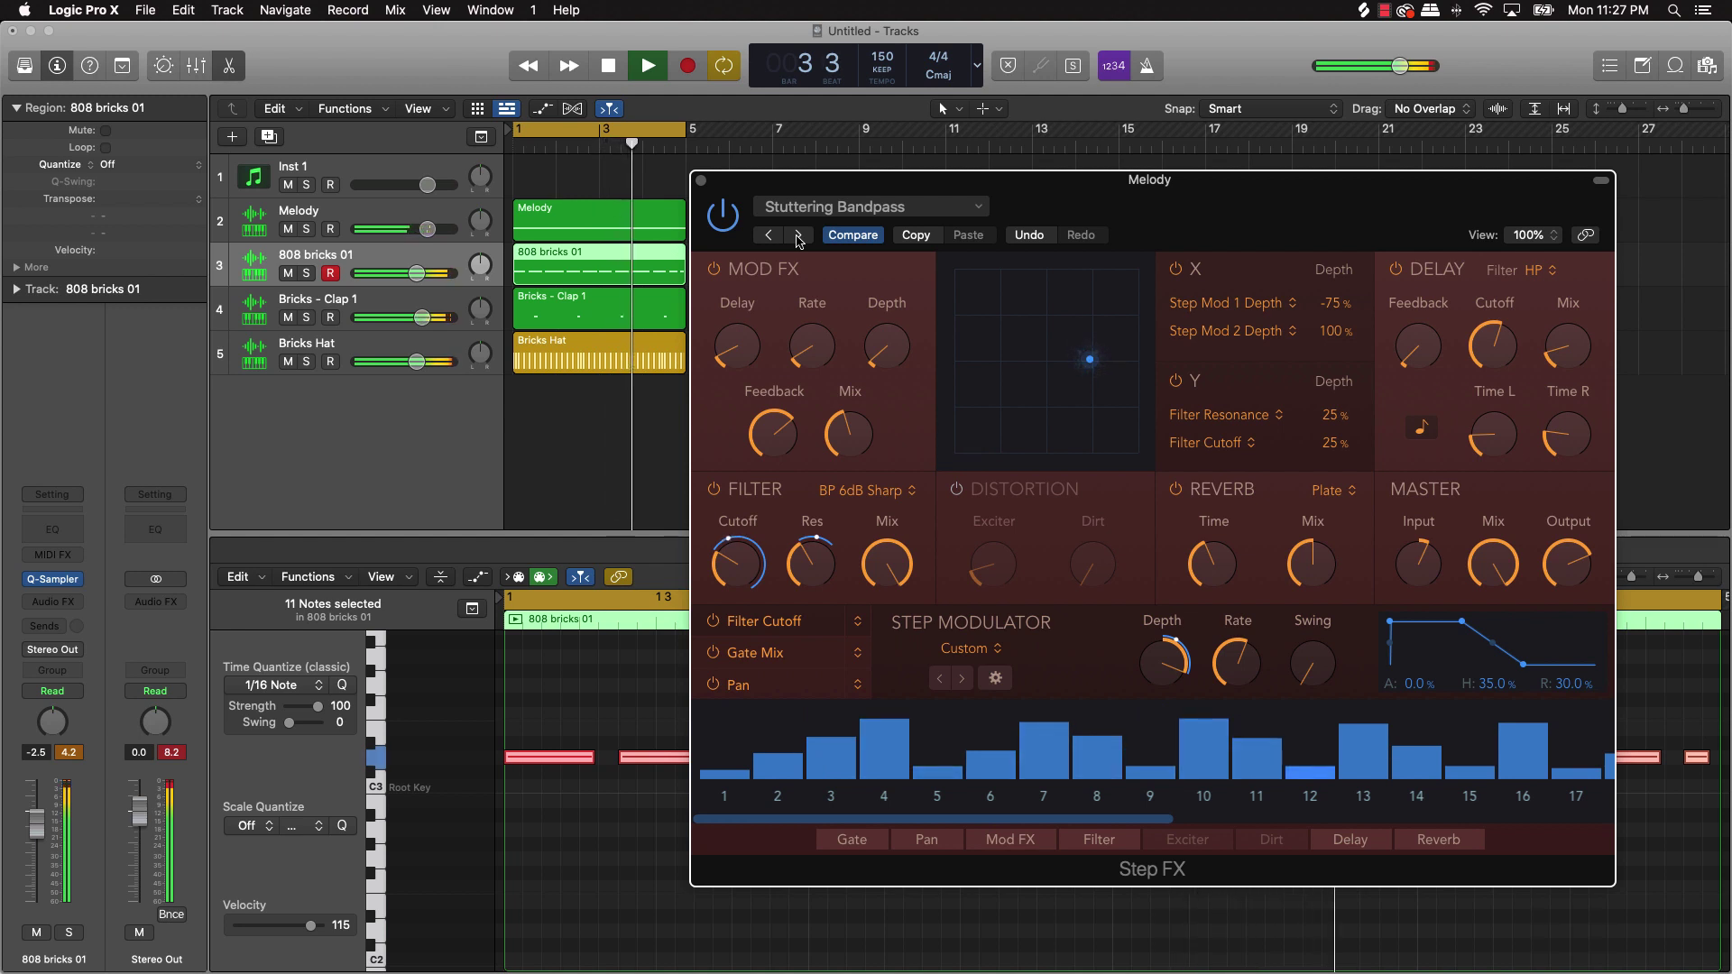
drag(418, 229, 432, 229)
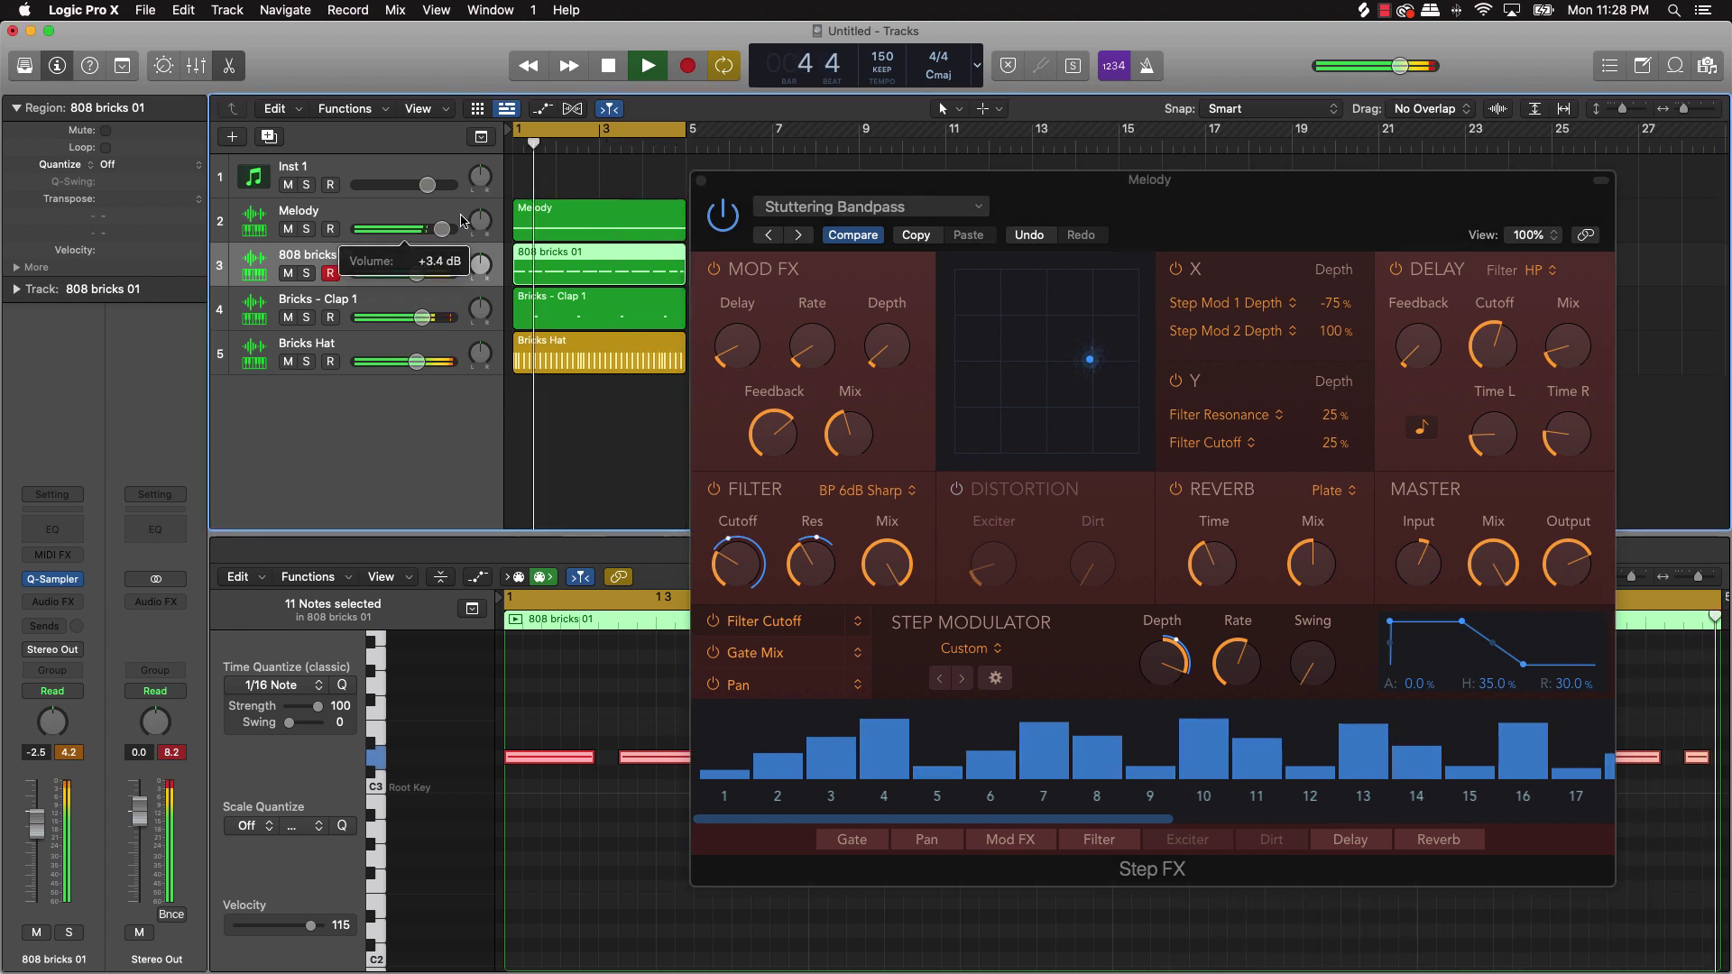
click(798, 236)
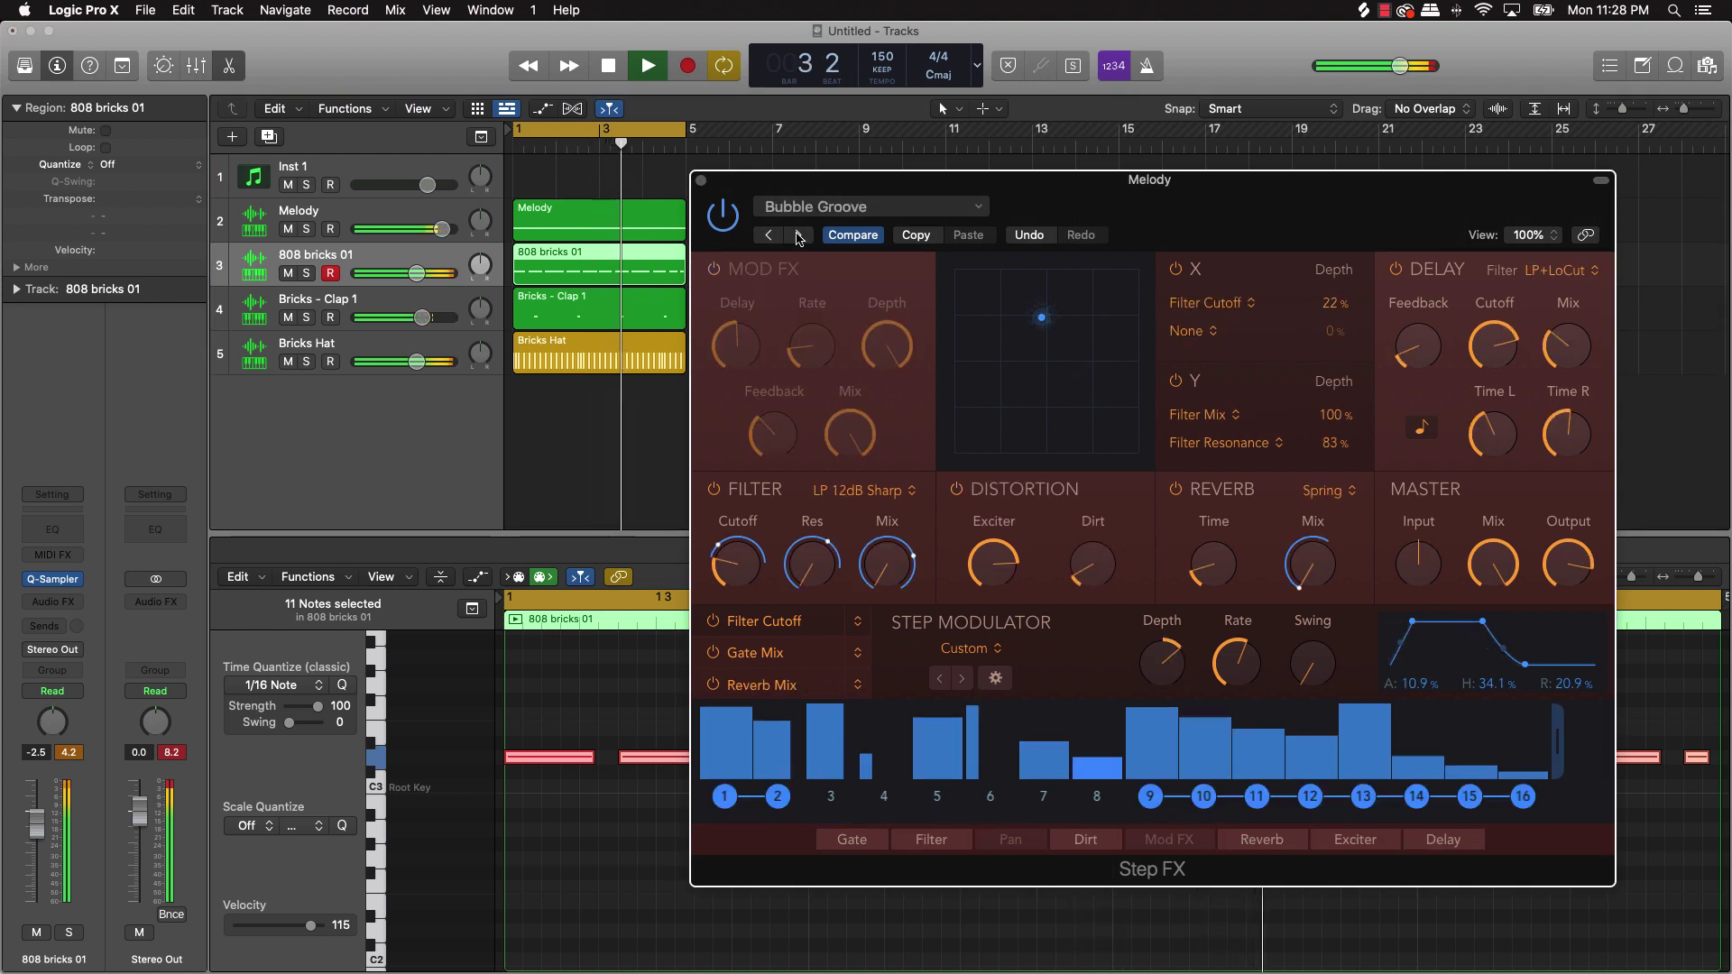
click(799, 236)
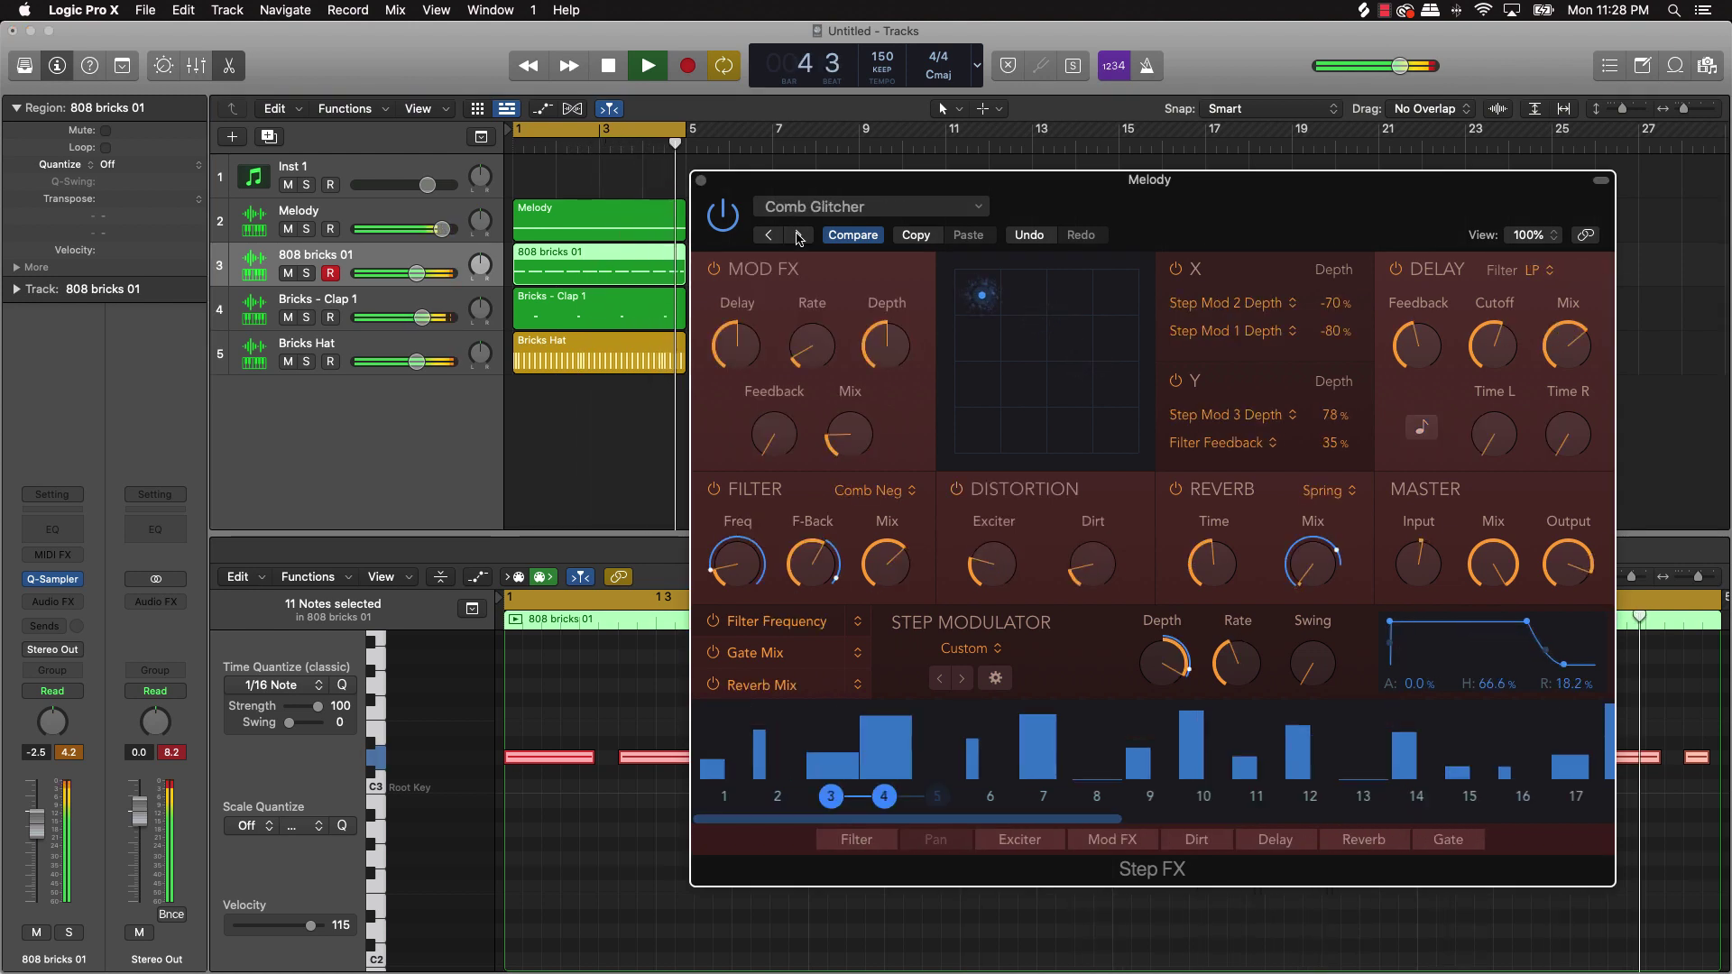
click(798, 237)
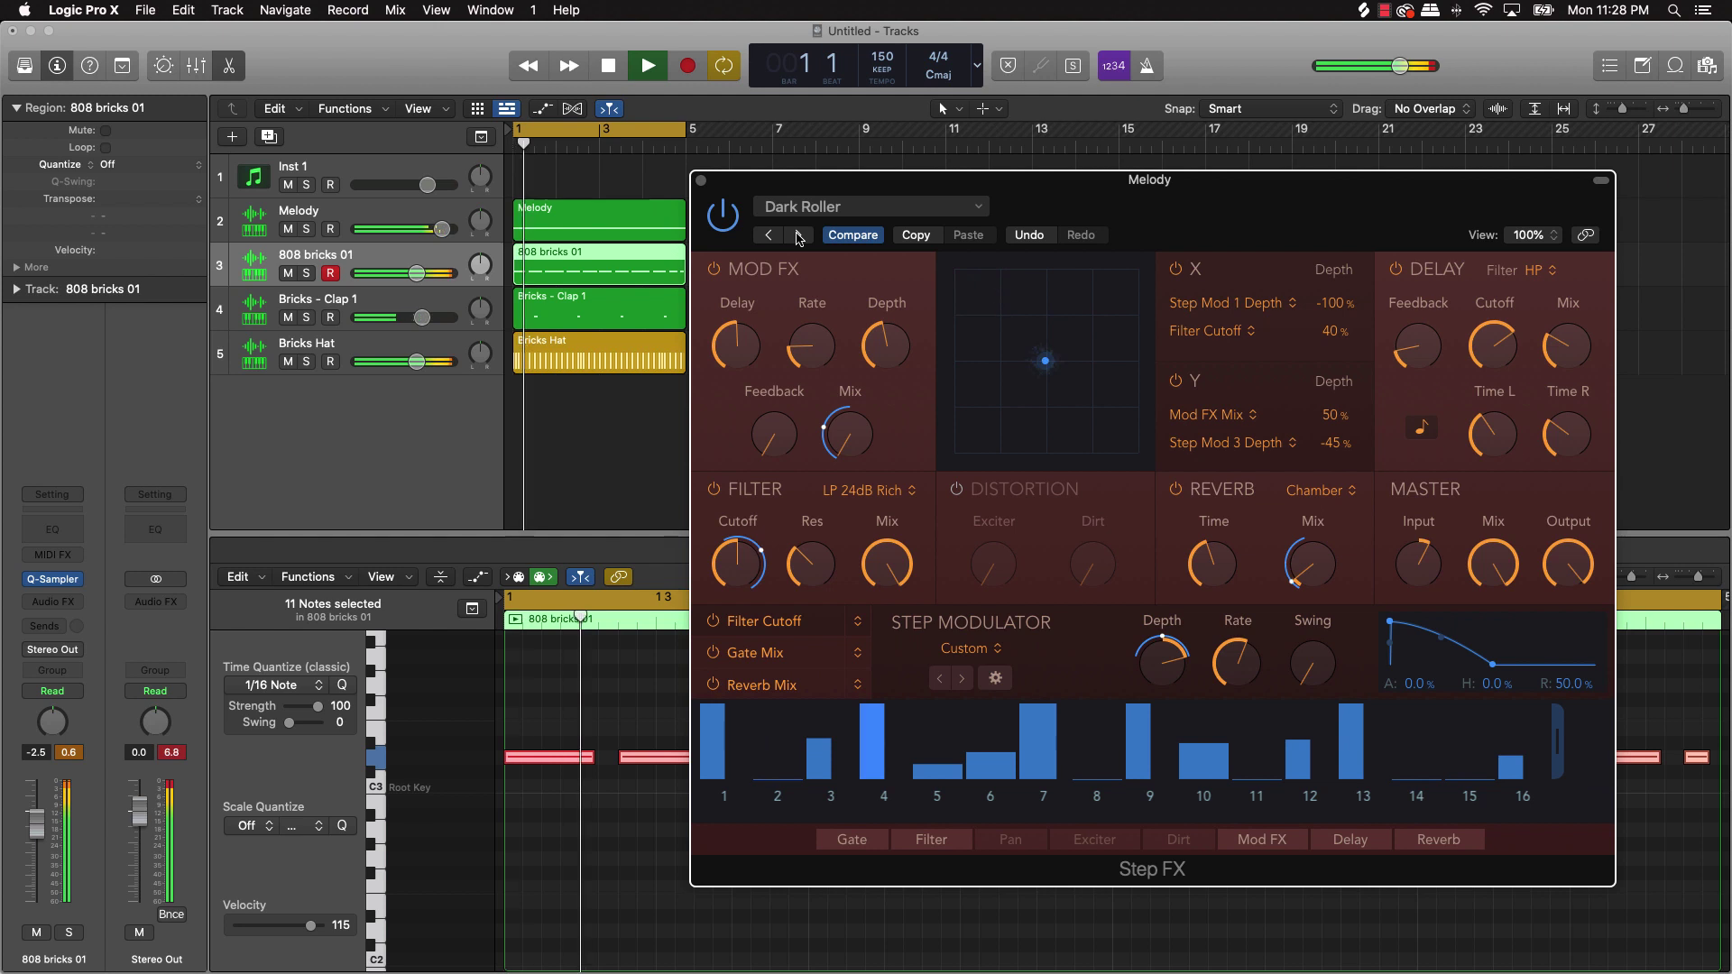
click(799, 236)
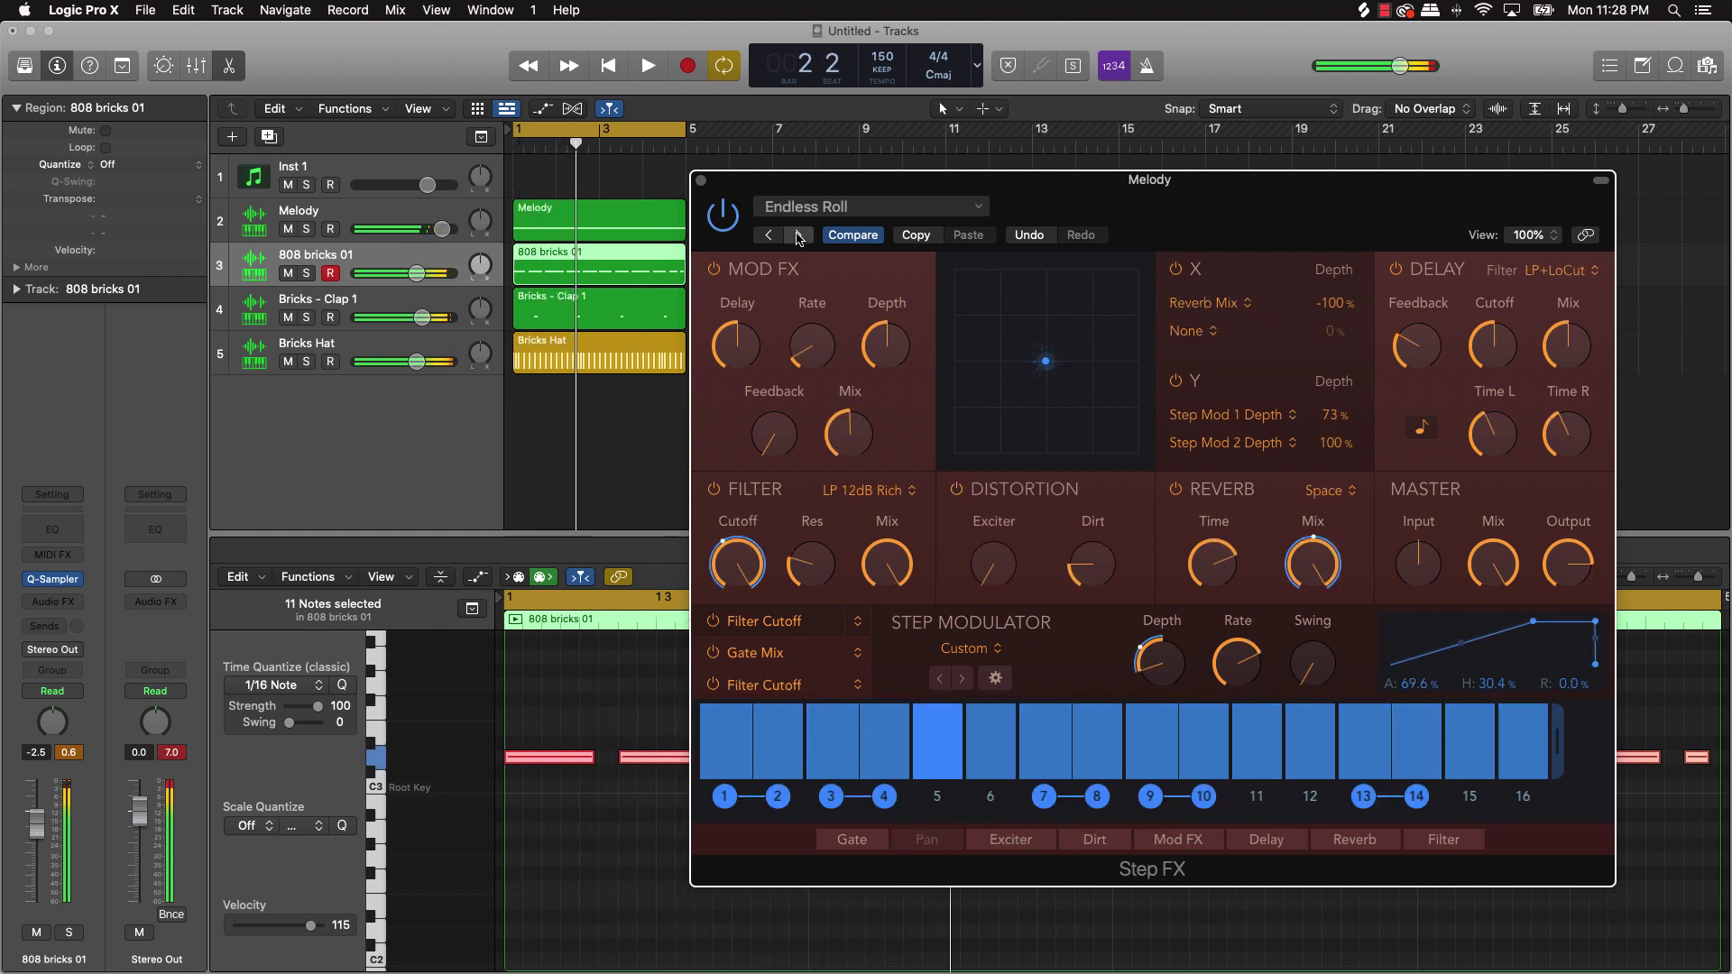
click(799, 236)
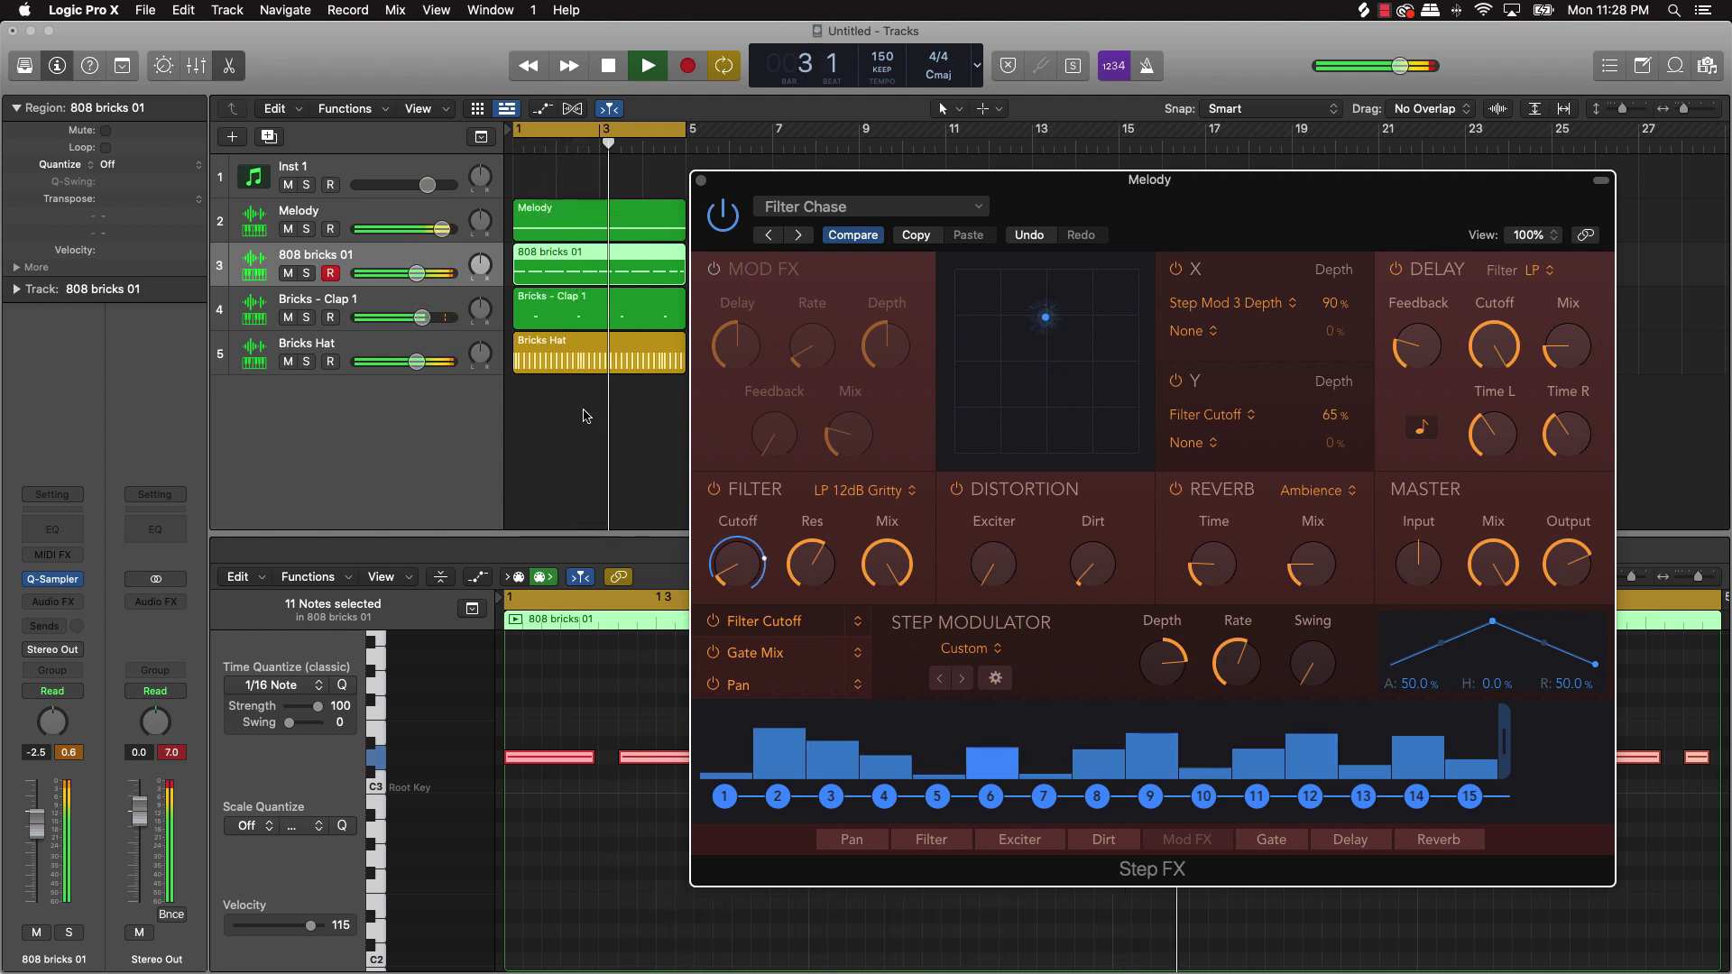
- Load the Ambiences > Deep Space preset into the Melody's Step FX
key(space)
click(812, 210)
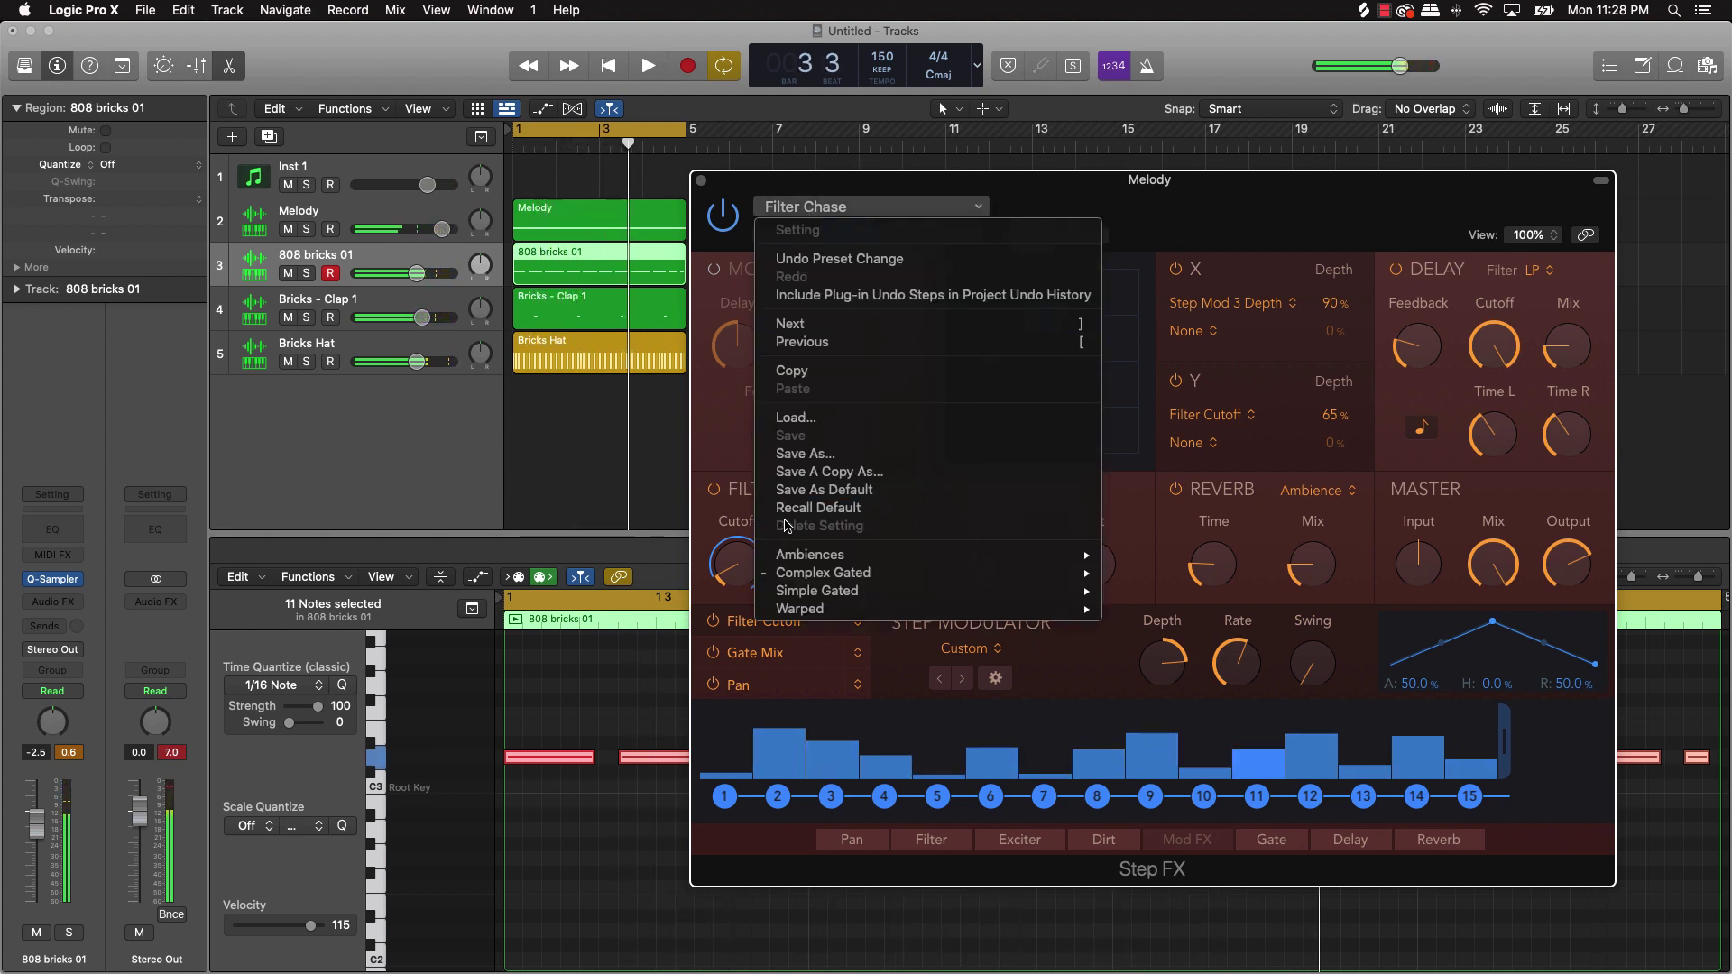
mouse_move(992, 555)
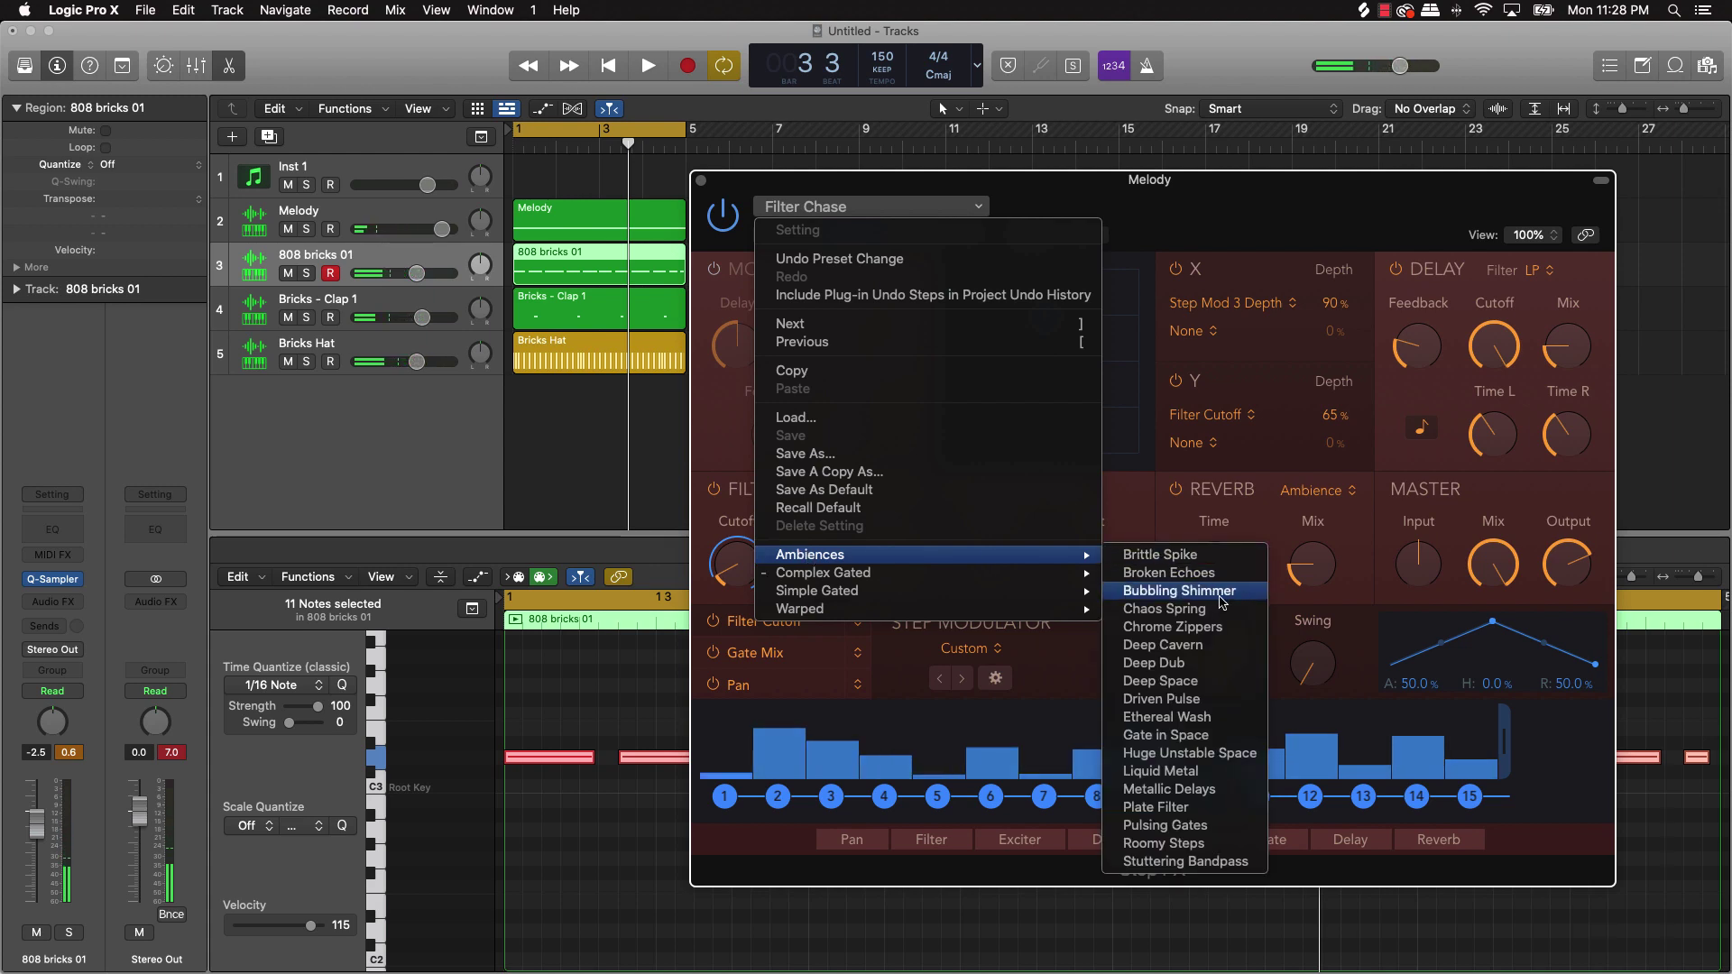
click(1191, 686)
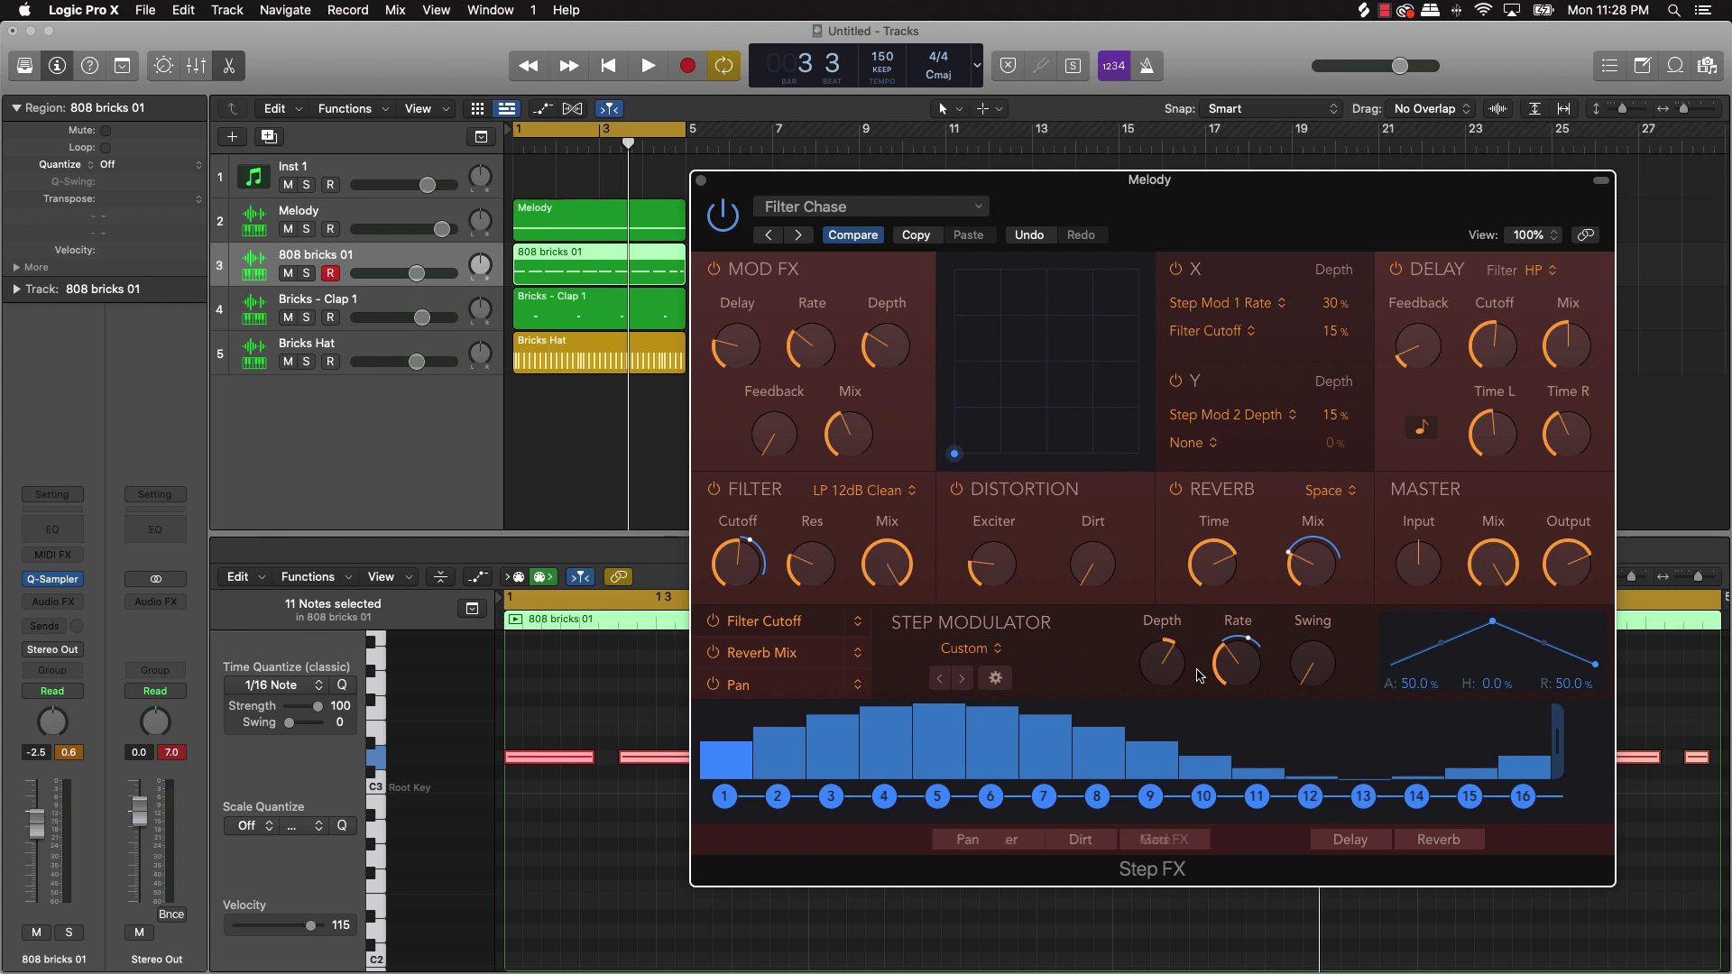
- Set the Melody volume fader to +1.5 dB and play the beat to listen
click(563, 439)
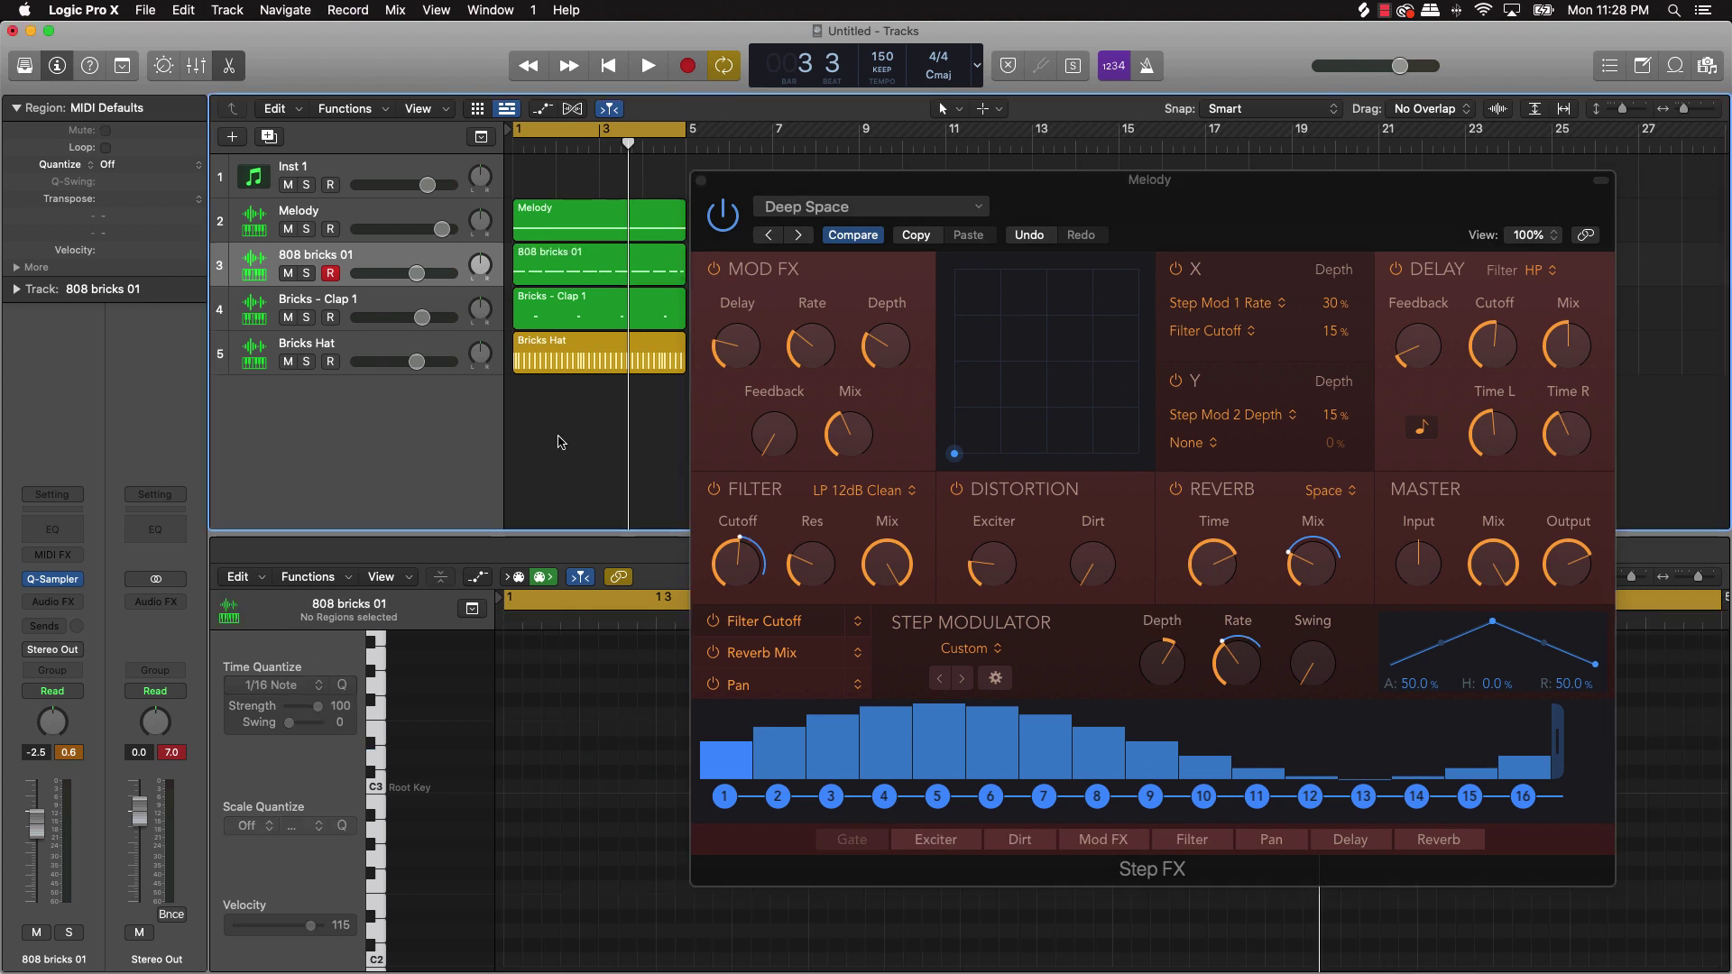
key(space)
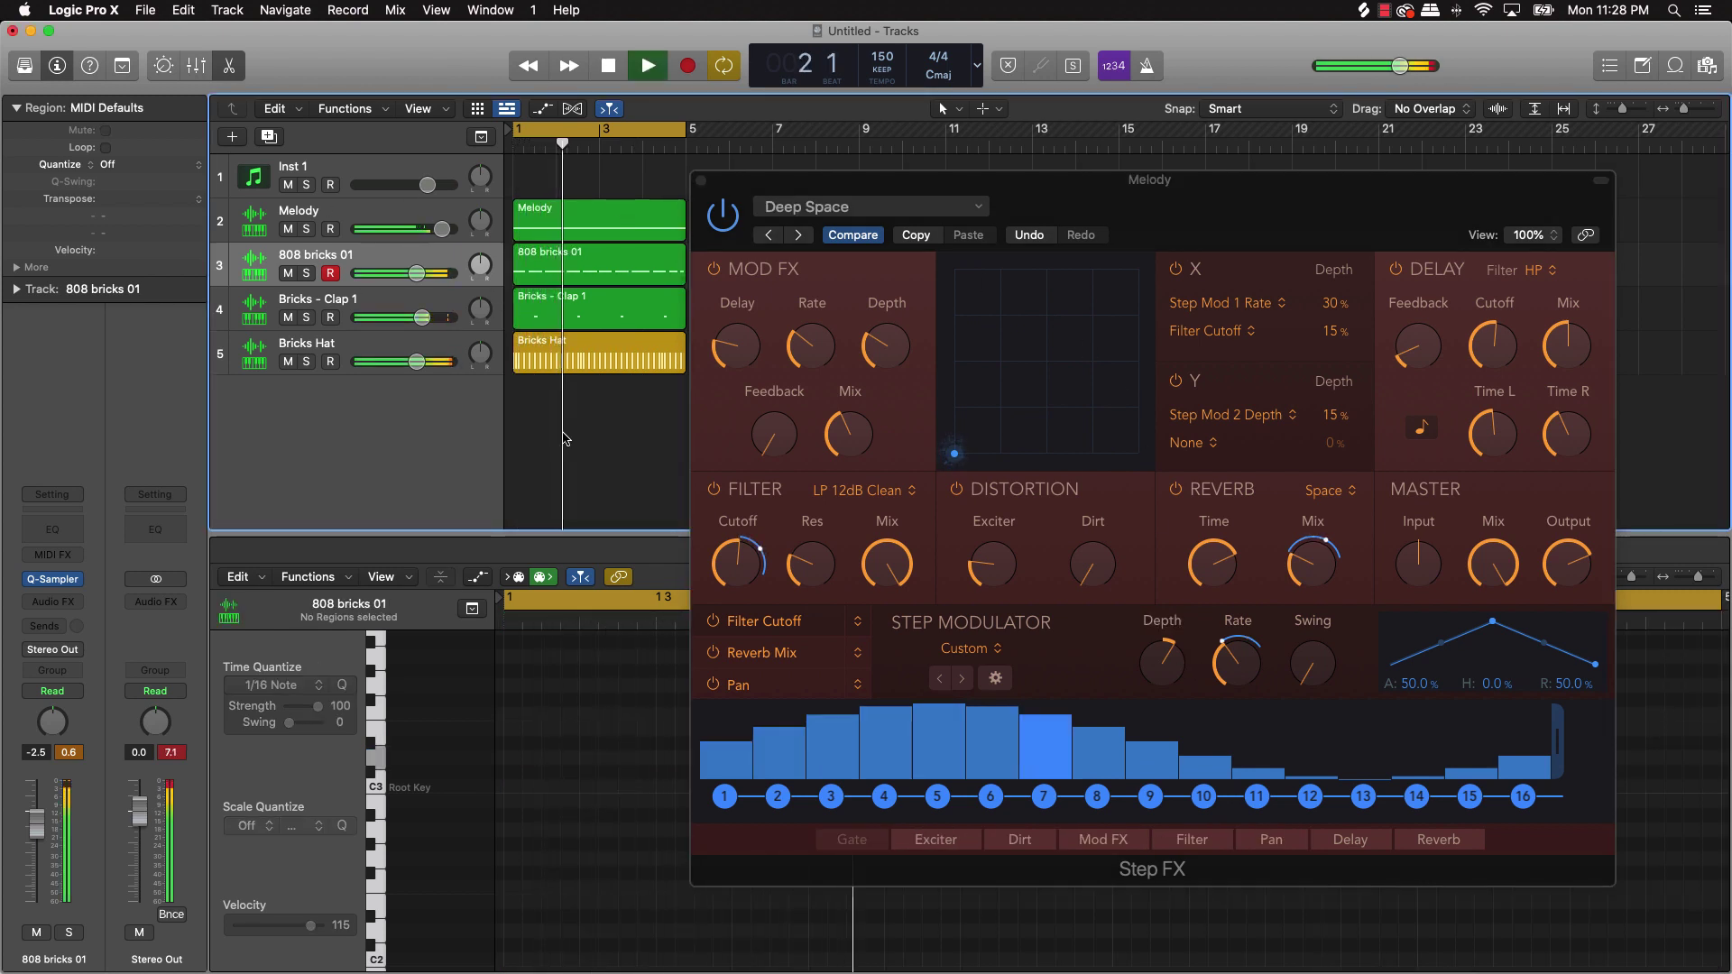
drag(439, 230, 434, 231)
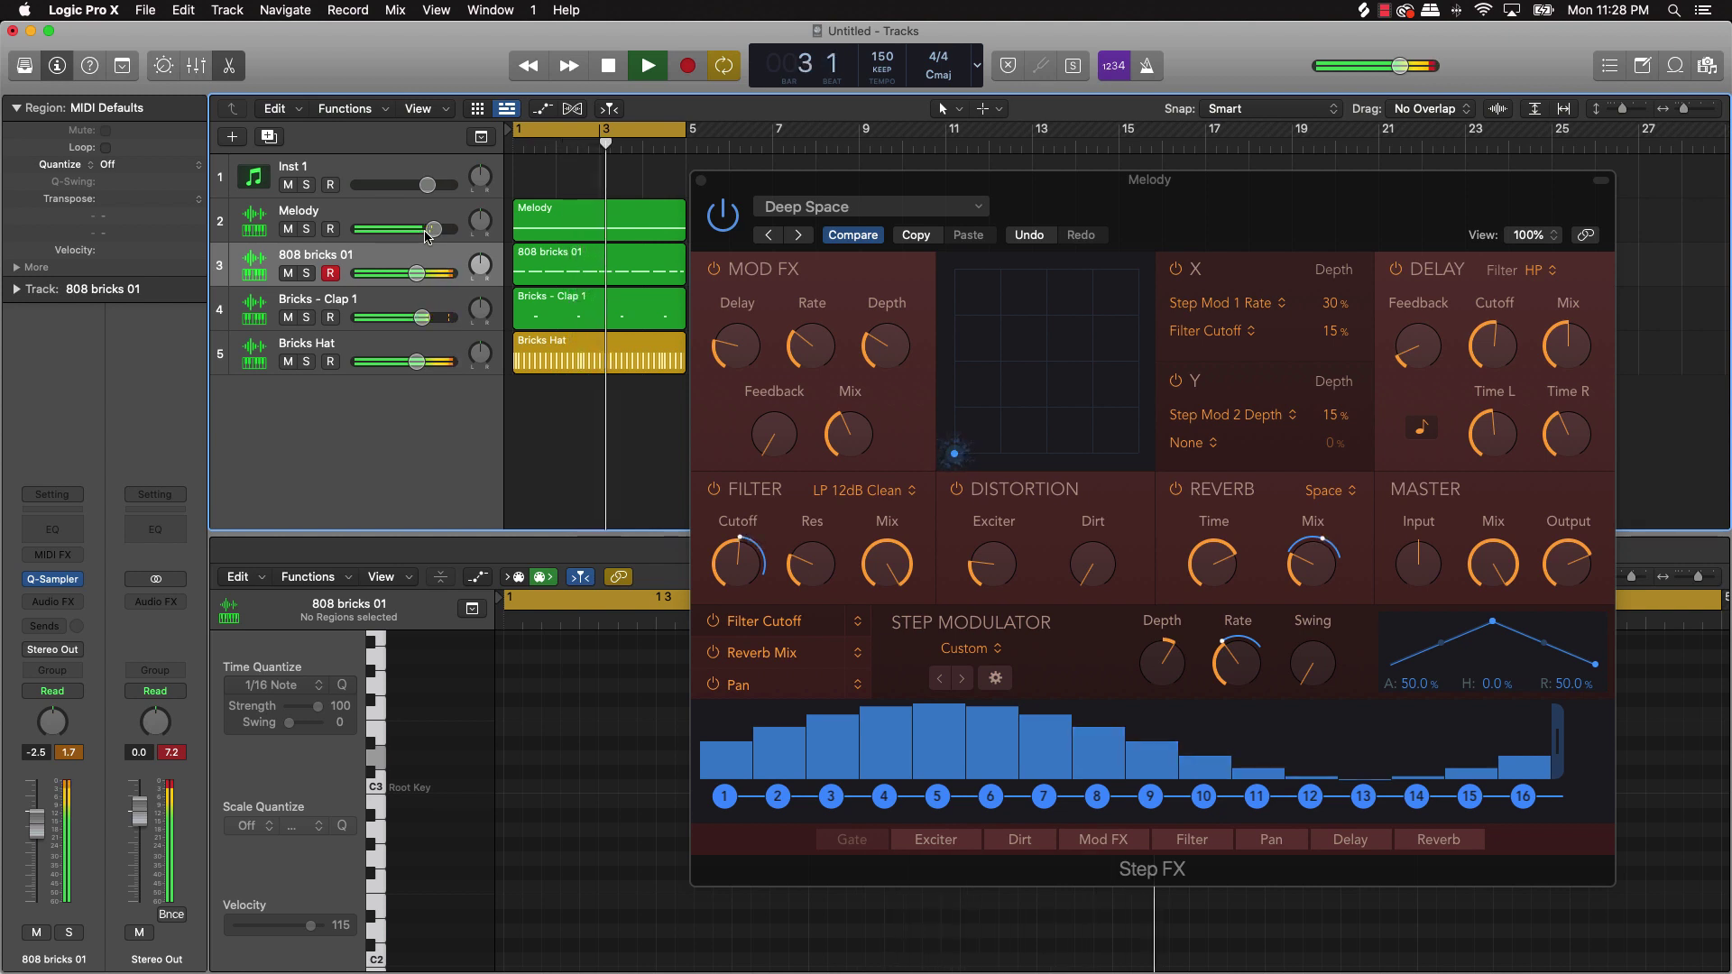
click(721, 221)
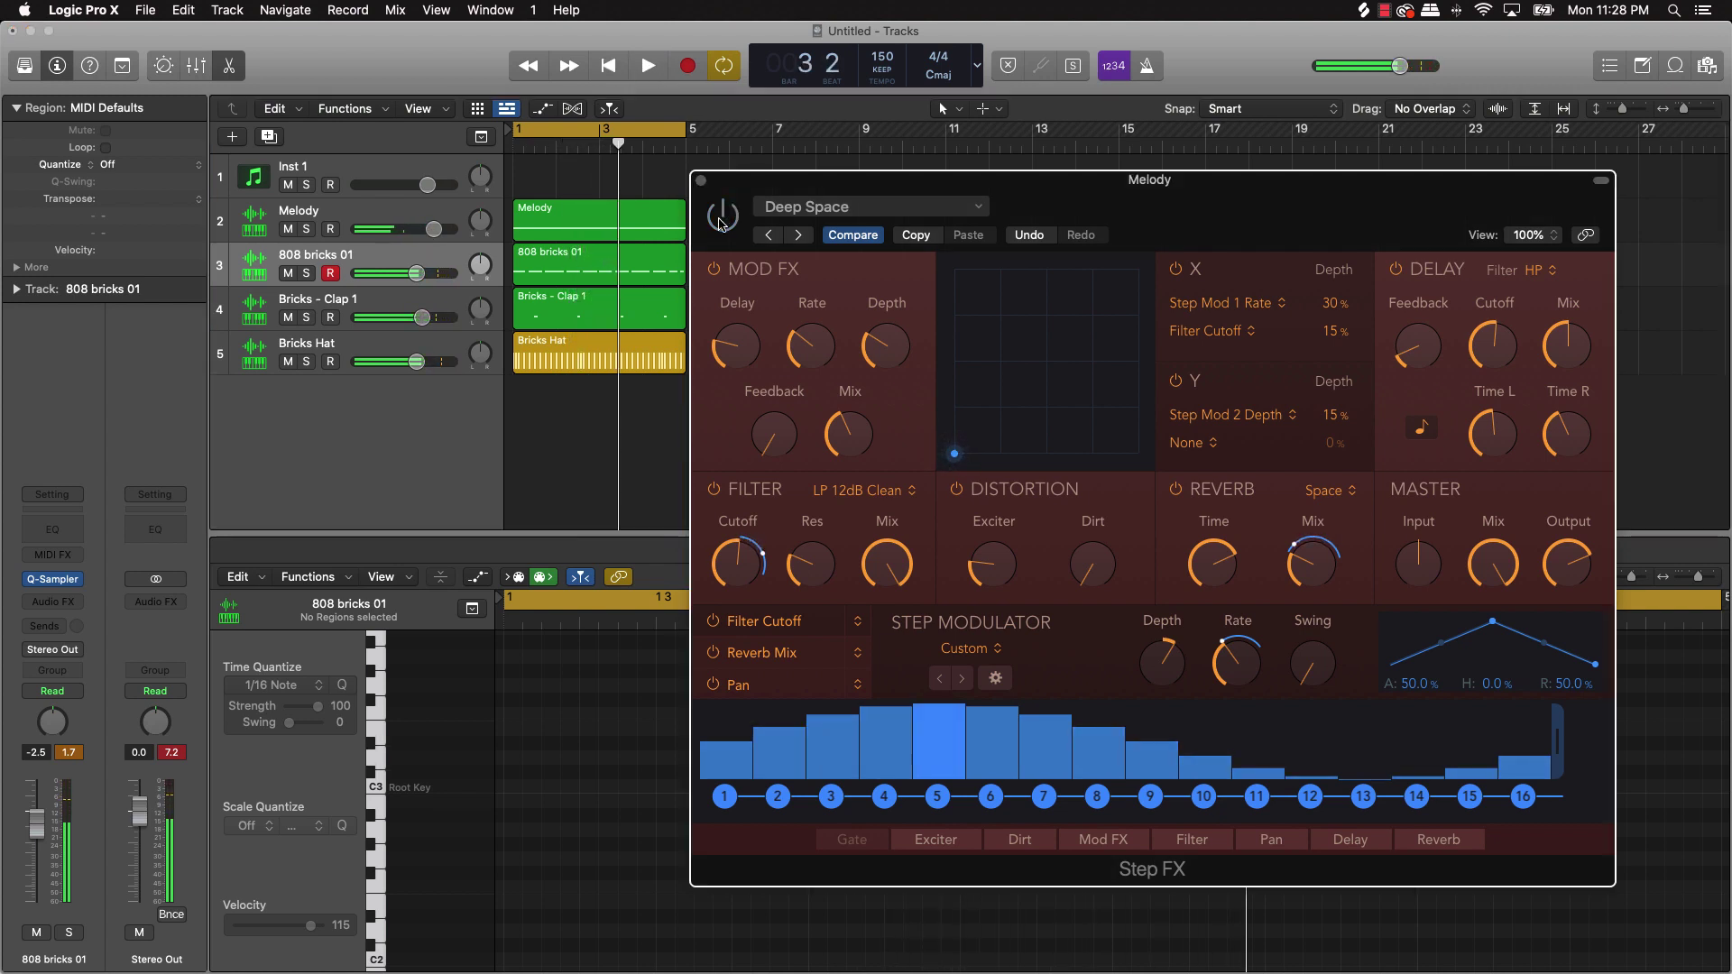
key(space)
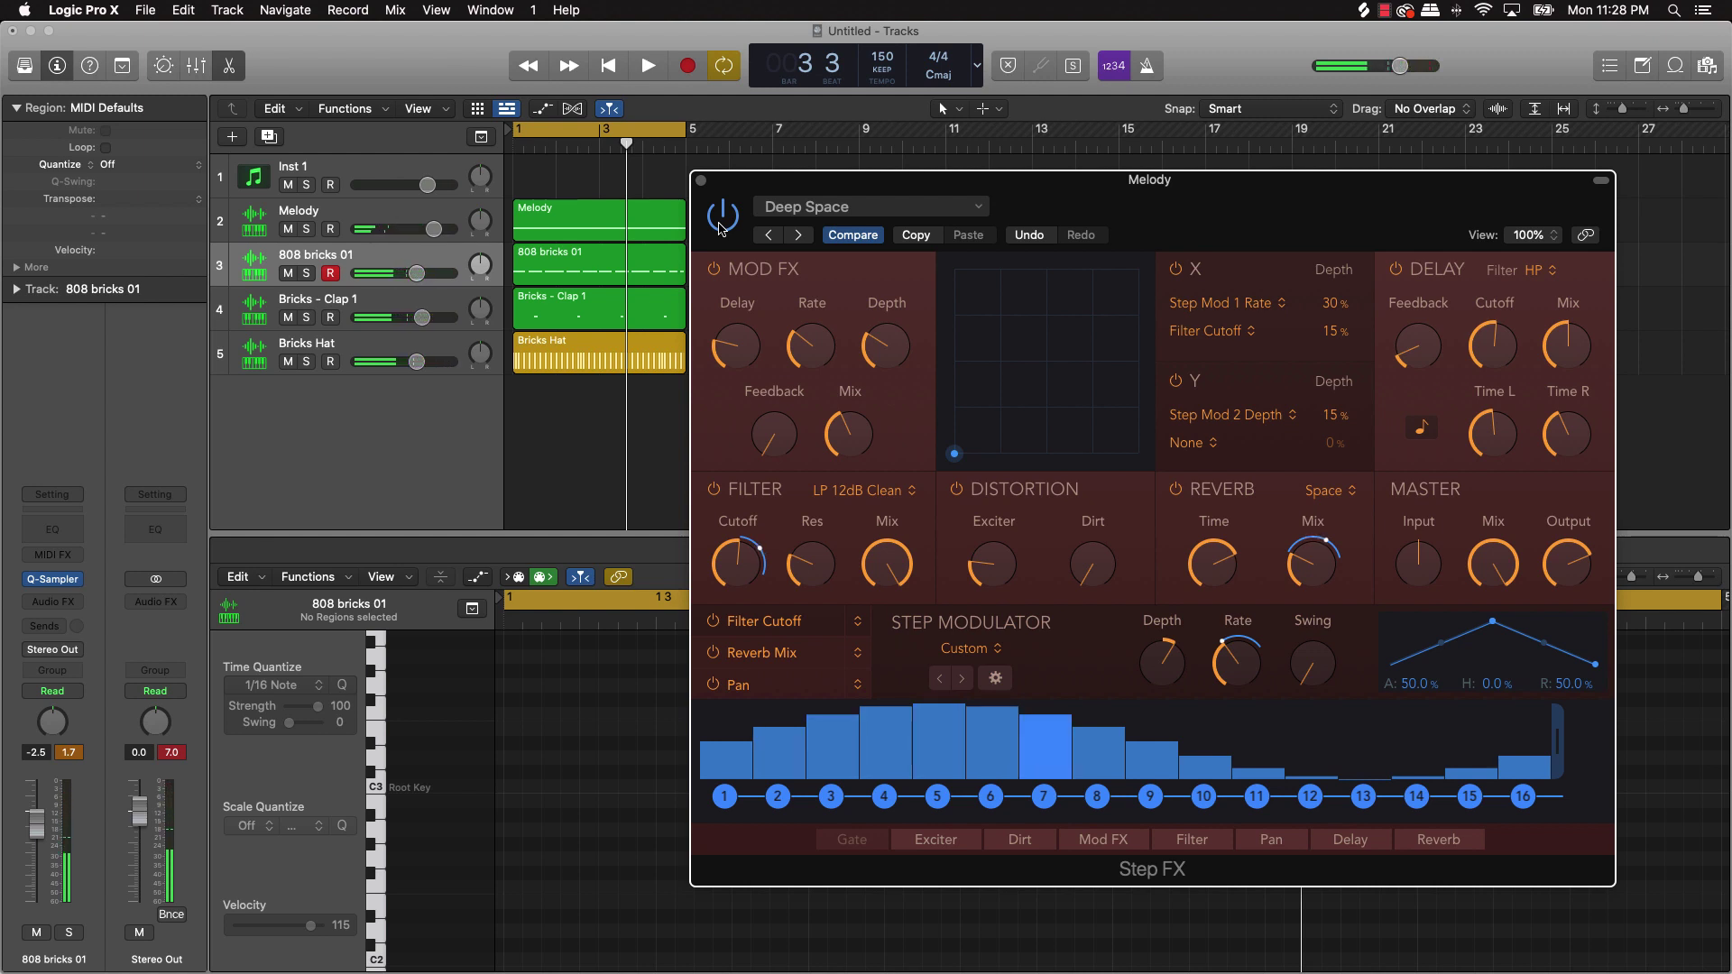
key(space)
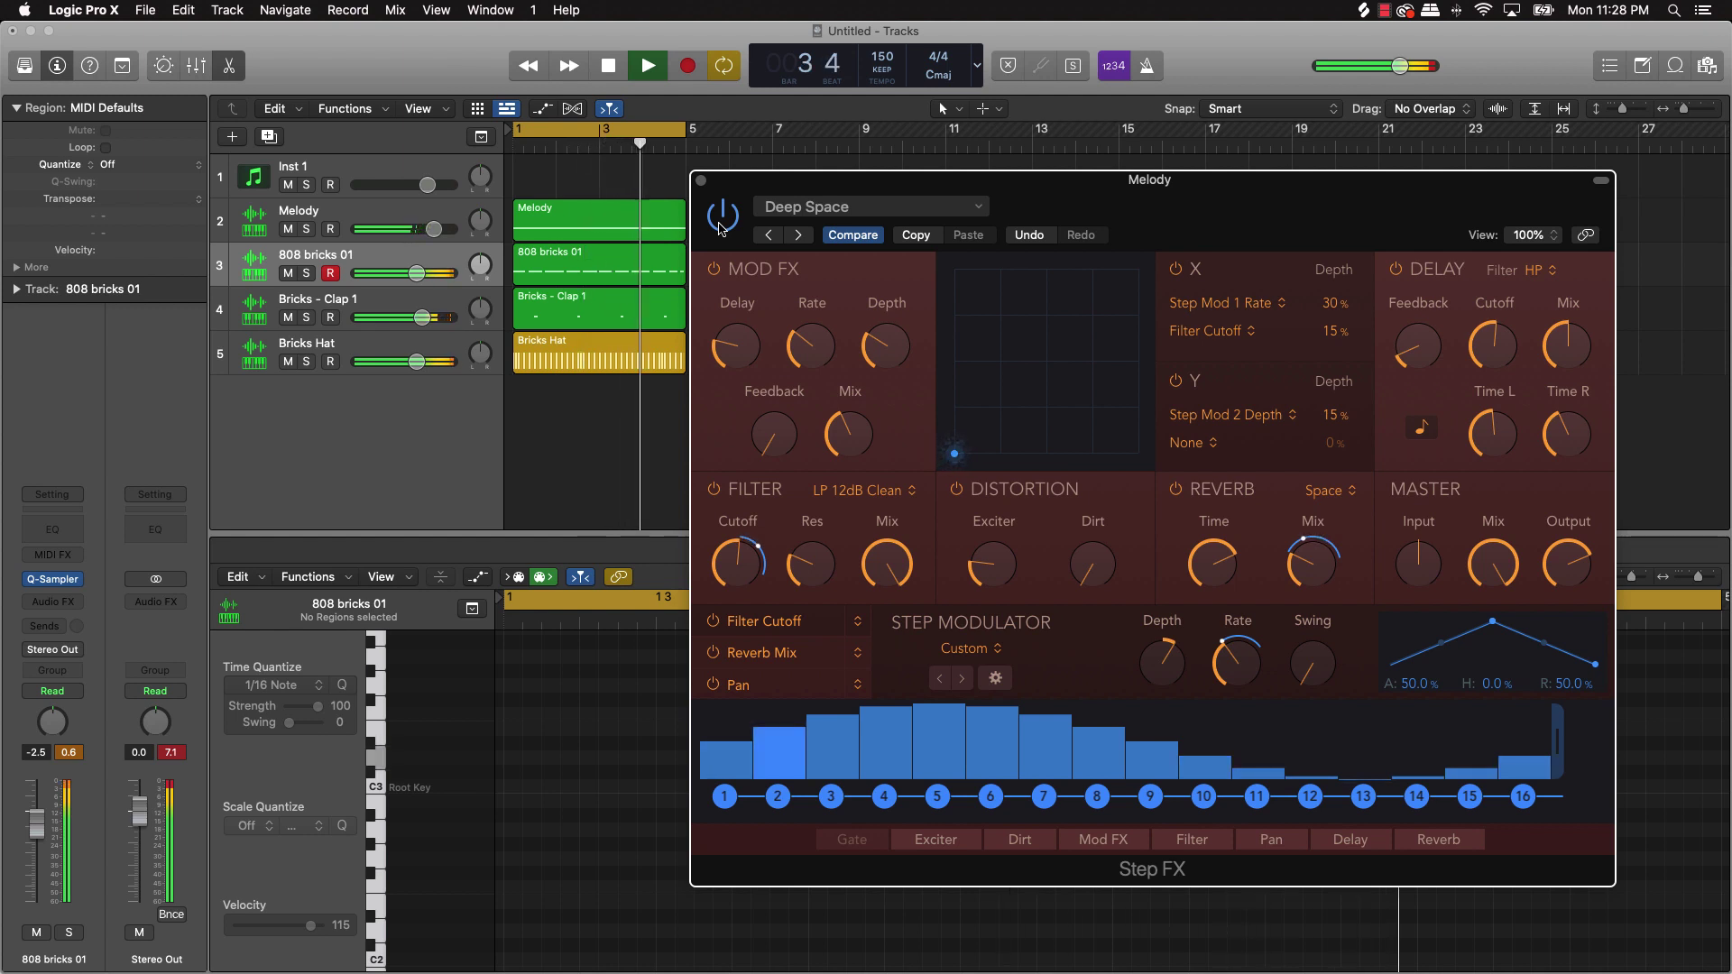
- Set the Melody's Channel EQ high cut to about 4300 Hz
click(370, 221)
click(54, 507)
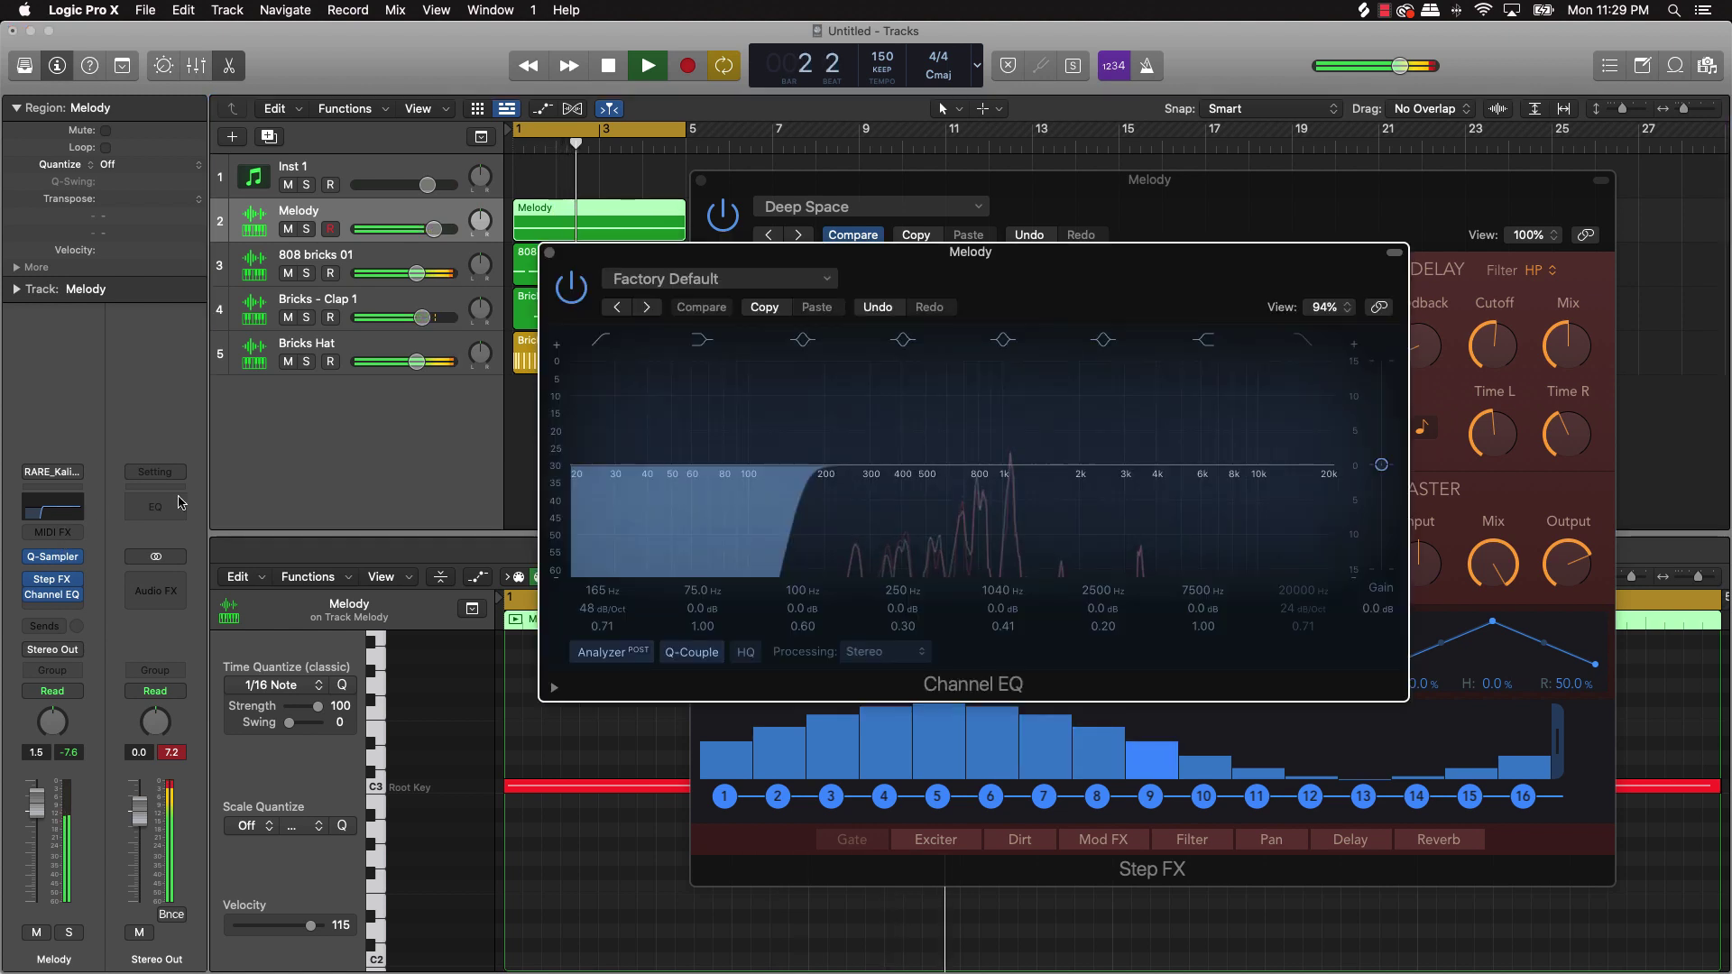
mouse_move(1297, 593)
mouse_down()
mouse_move(1297, 623)
mouse_move(1297, 594)
mouse_up()
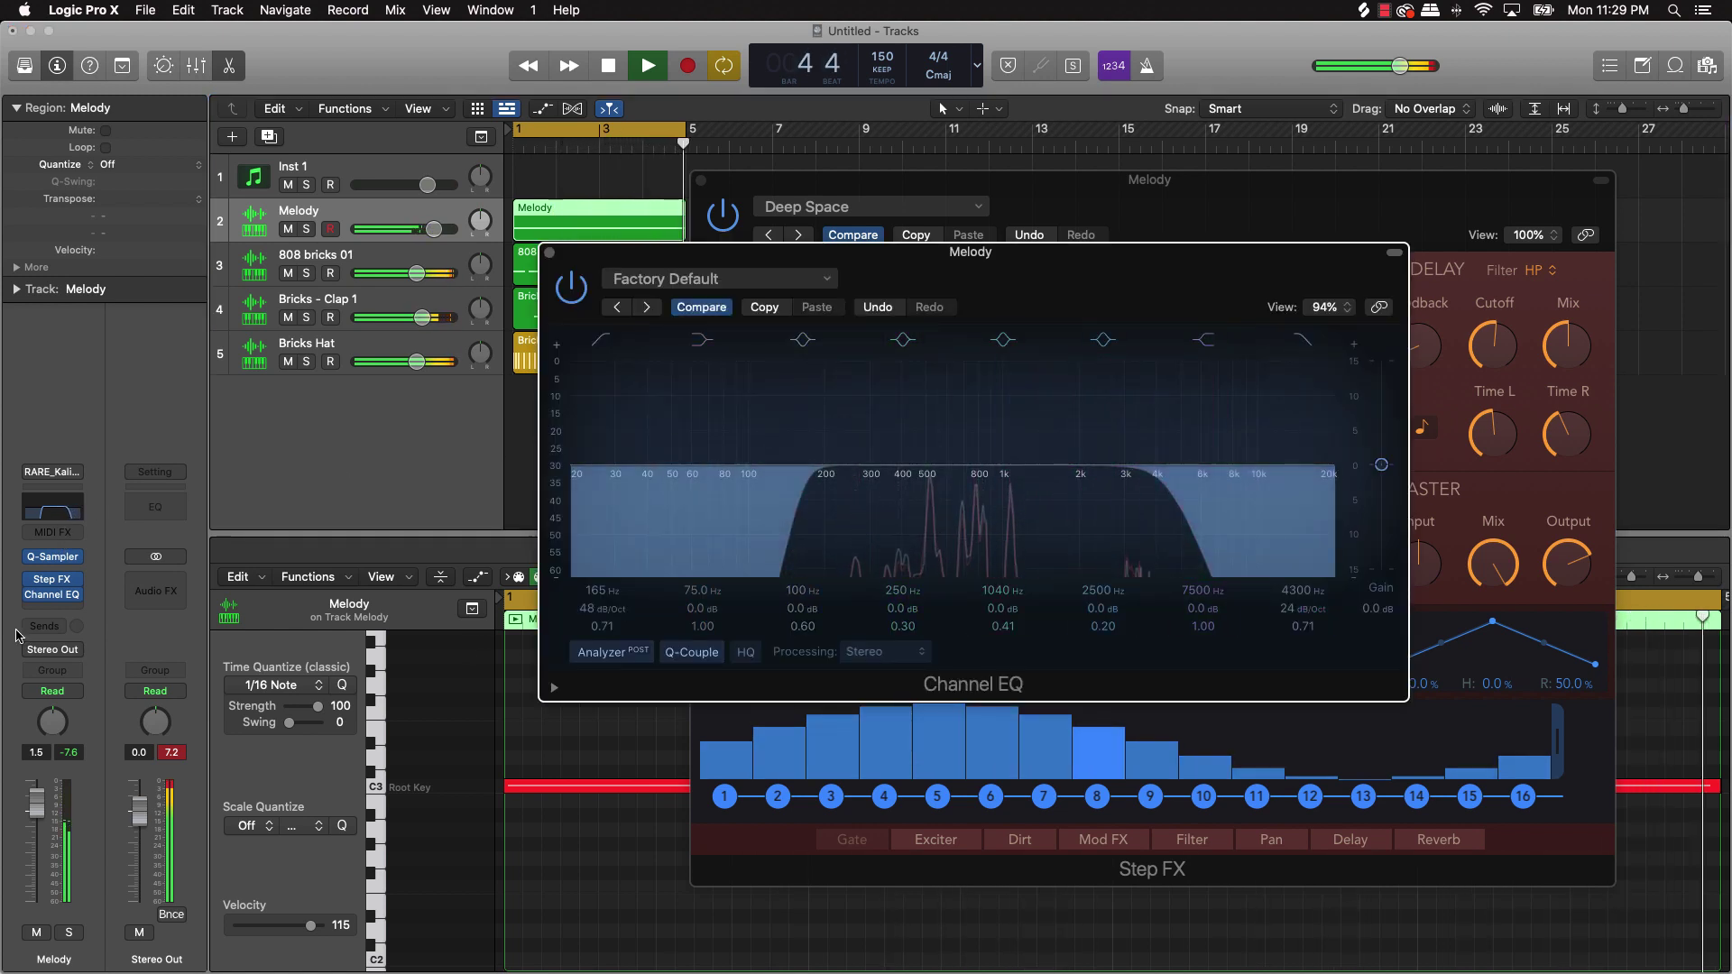
- Move Channel EQ ahead of Step FX, close both plugin windows, and stop playback
click(63, 597)
drag(64, 598, 54, 579)
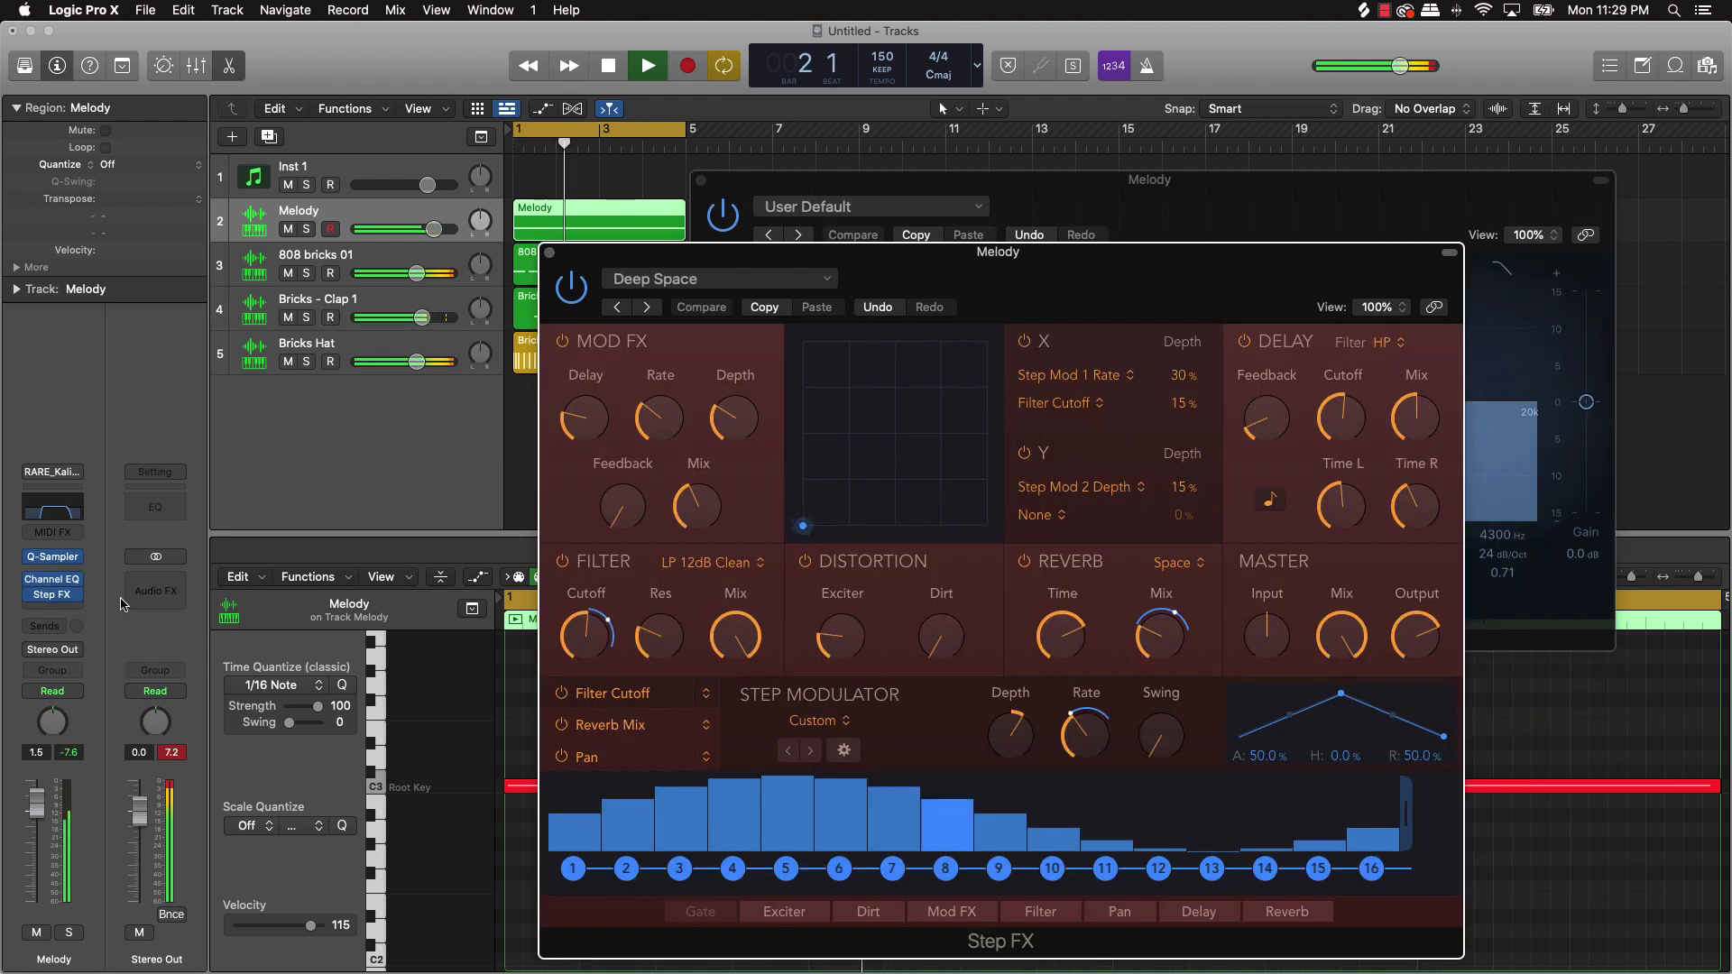
click(550, 255)
key(super+w)
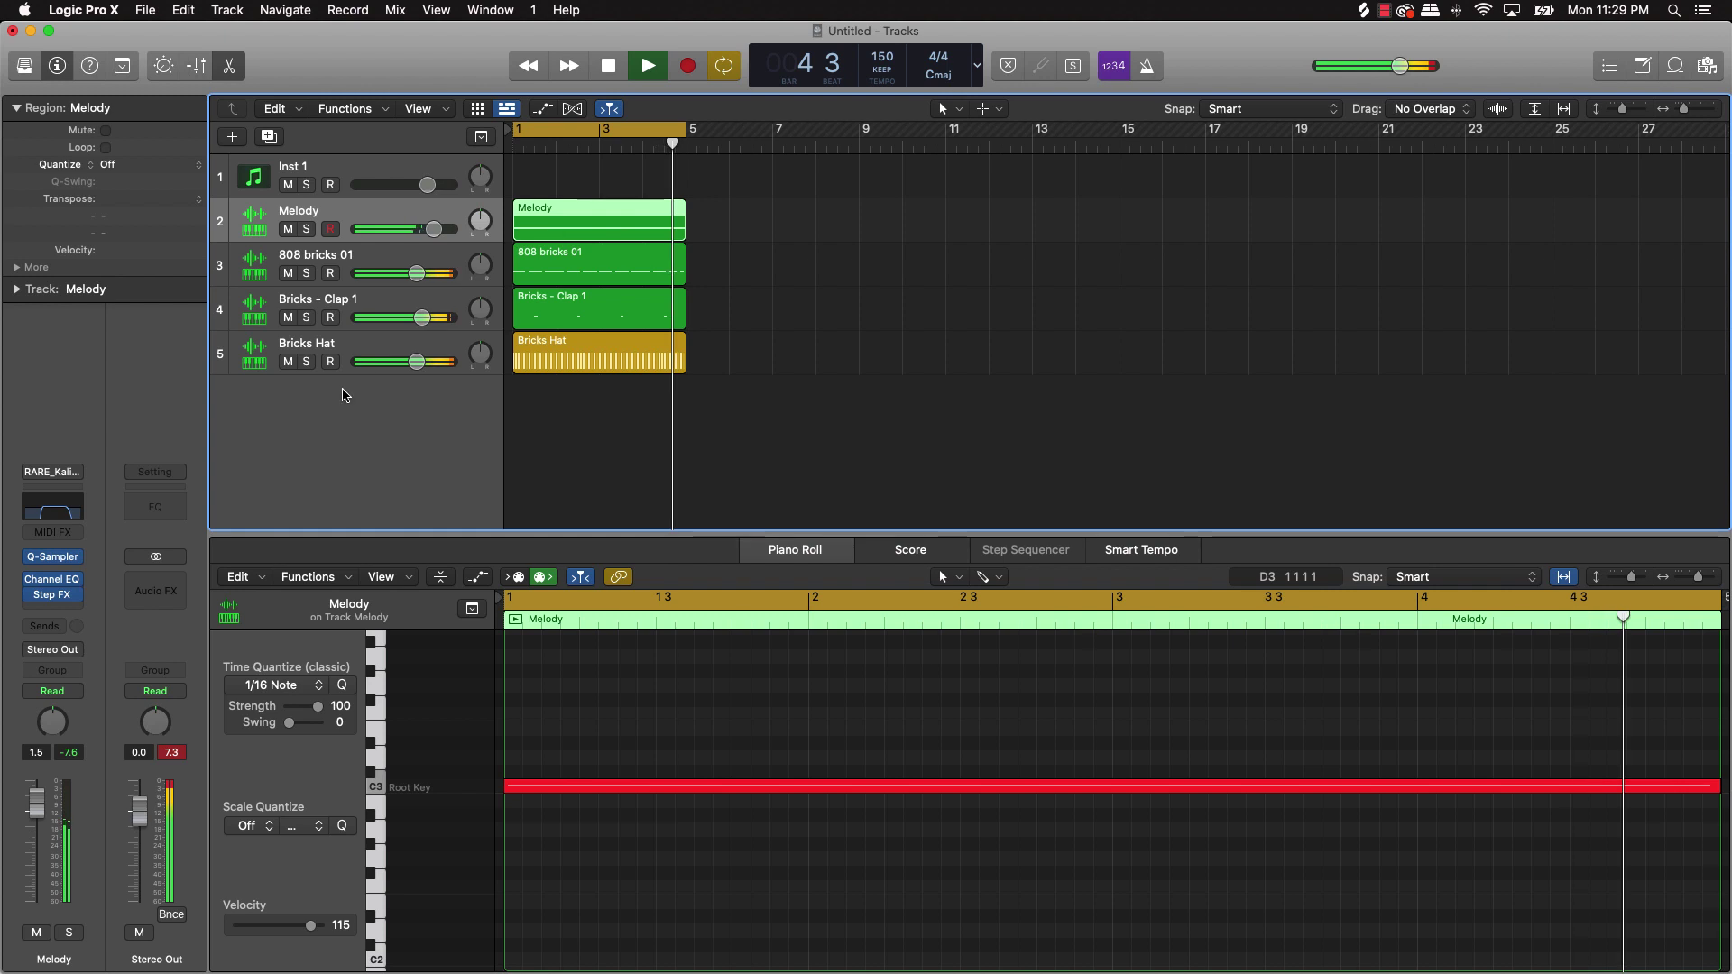
key(space)
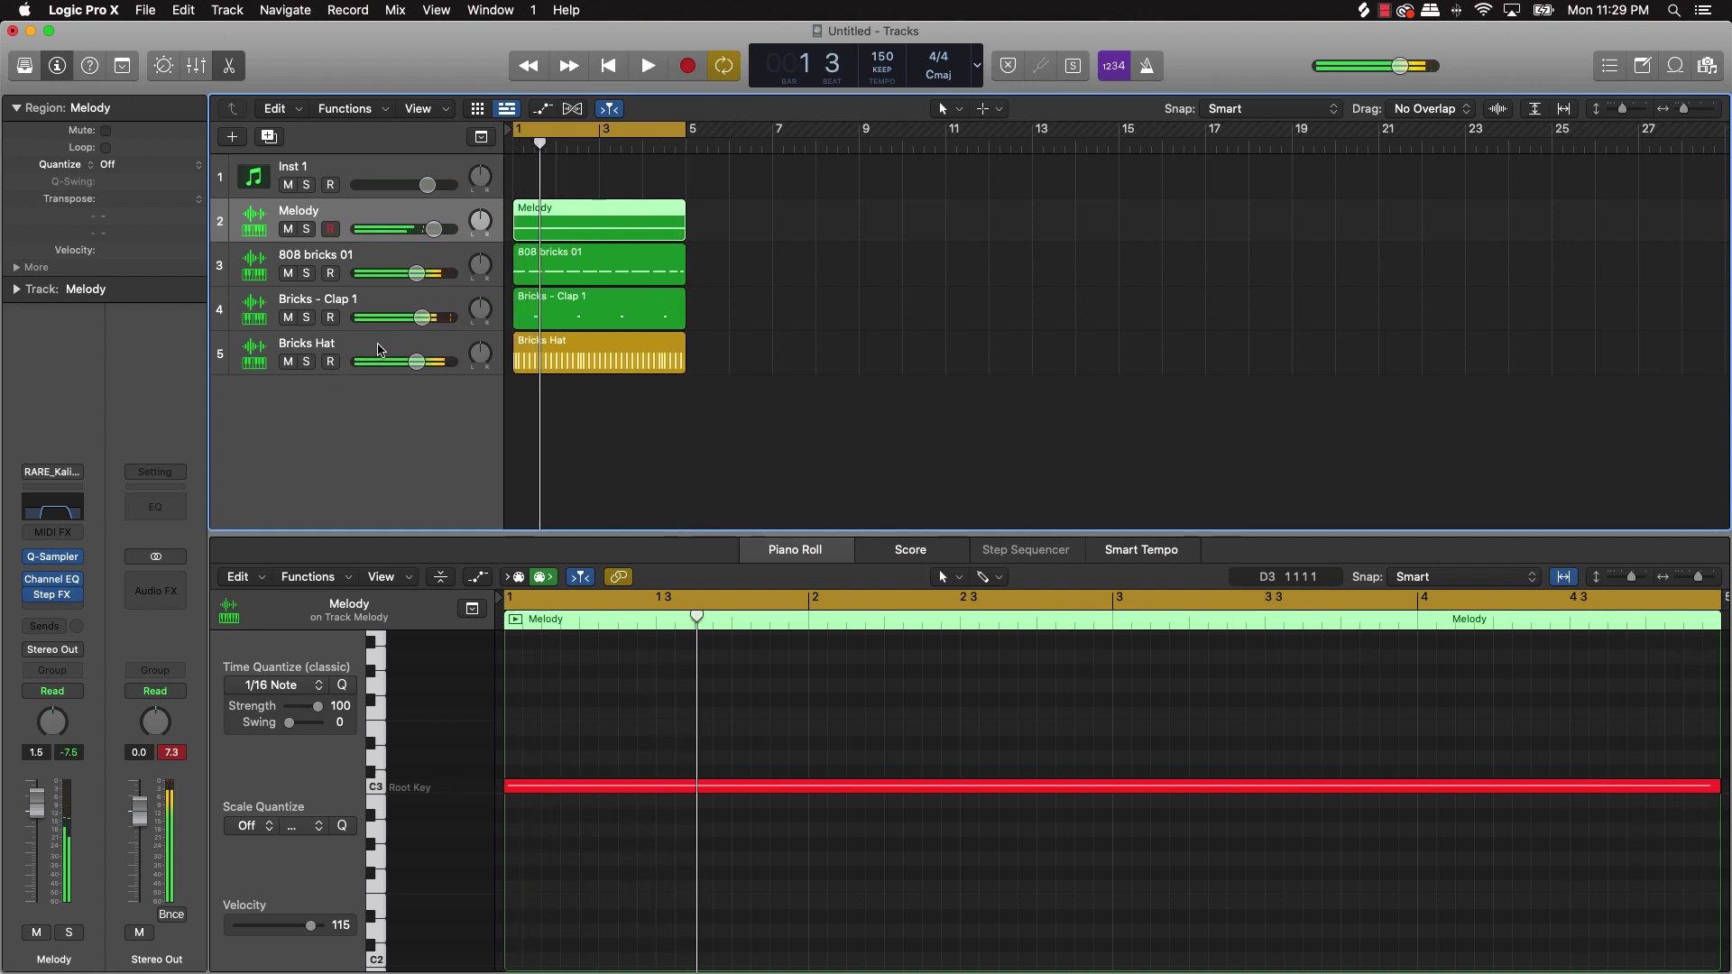